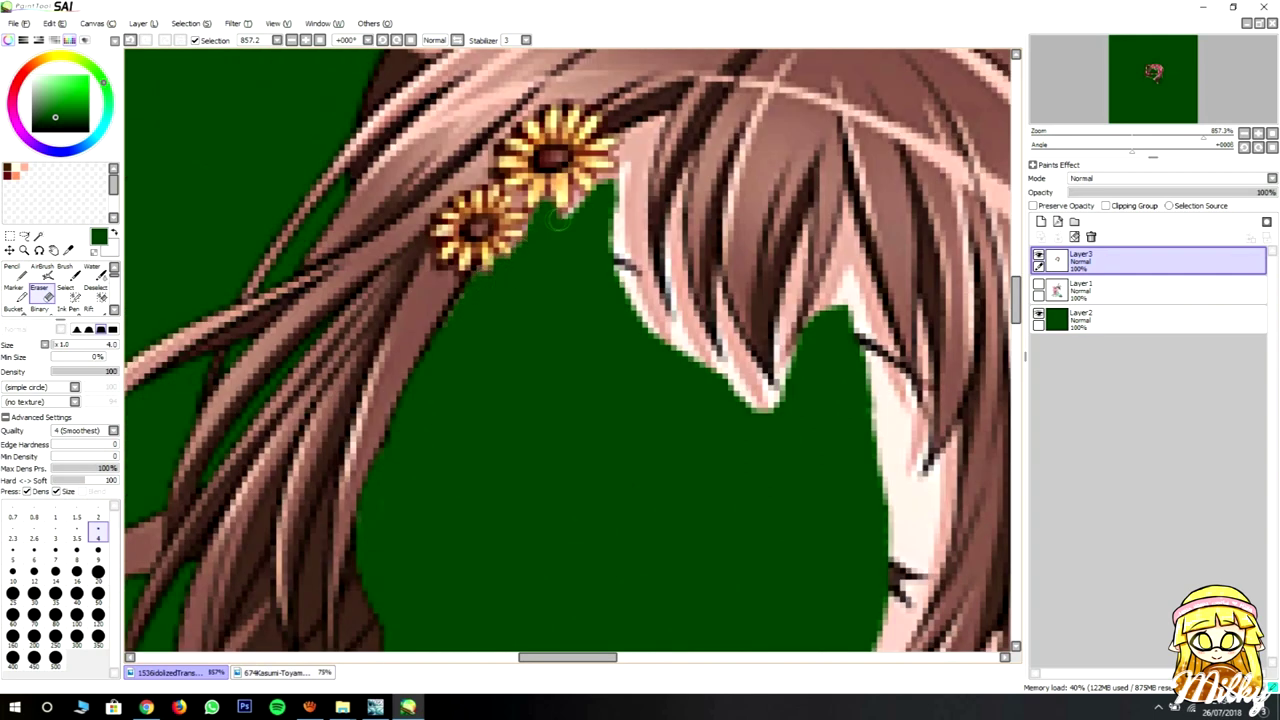
# - Erase the leftover face skin beneath and between the bangs on Layer3
pyautogui.moveTo(640, 125)
pyautogui.mouseDown()
pyautogui.moveTo(655, 330)
pyautogui.moveTo(621, 295)
pyautogui.mouseUp()
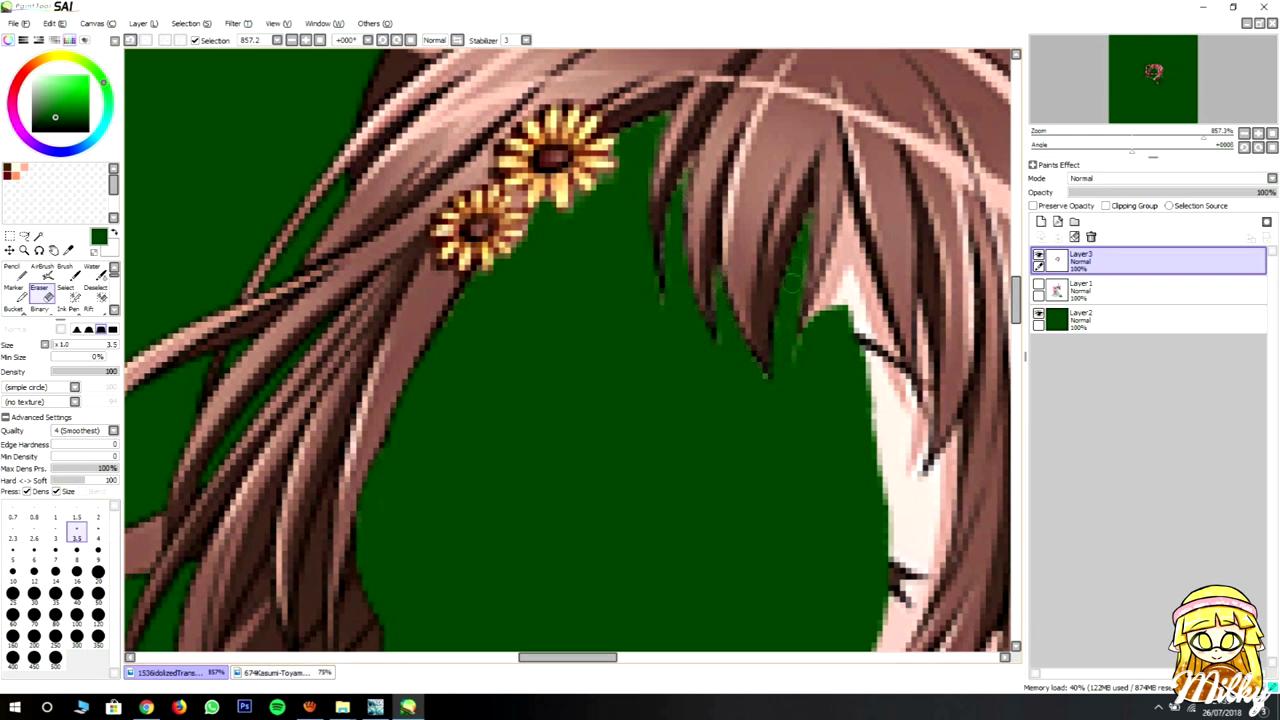
pyautogui.moveTo(846, 195); pyautogui.dragTo(900, 410)
pyautogui.moveTo(1131, 150); pyautogui.dragTo(1197, 150)
pyautogui.moveTo(470, 115)
pyautogui.mouseDown()
pyautogui.moveTo(465, 260)
pyautogui.moveTo(510, 240)
pyautogui.mouseUp()
pyautogui.moveTo(500, 170); pyautogui.dragTo(460, 360)
pyautogui.moveTo(690, 360)
pyautogui.mouseDown()
pyautogui.moveTo(535, 140)
pyautogui.moveTo(668, 265)
pyautogui.mouseUp()
pyautogui.scroll(3, 577, 455)
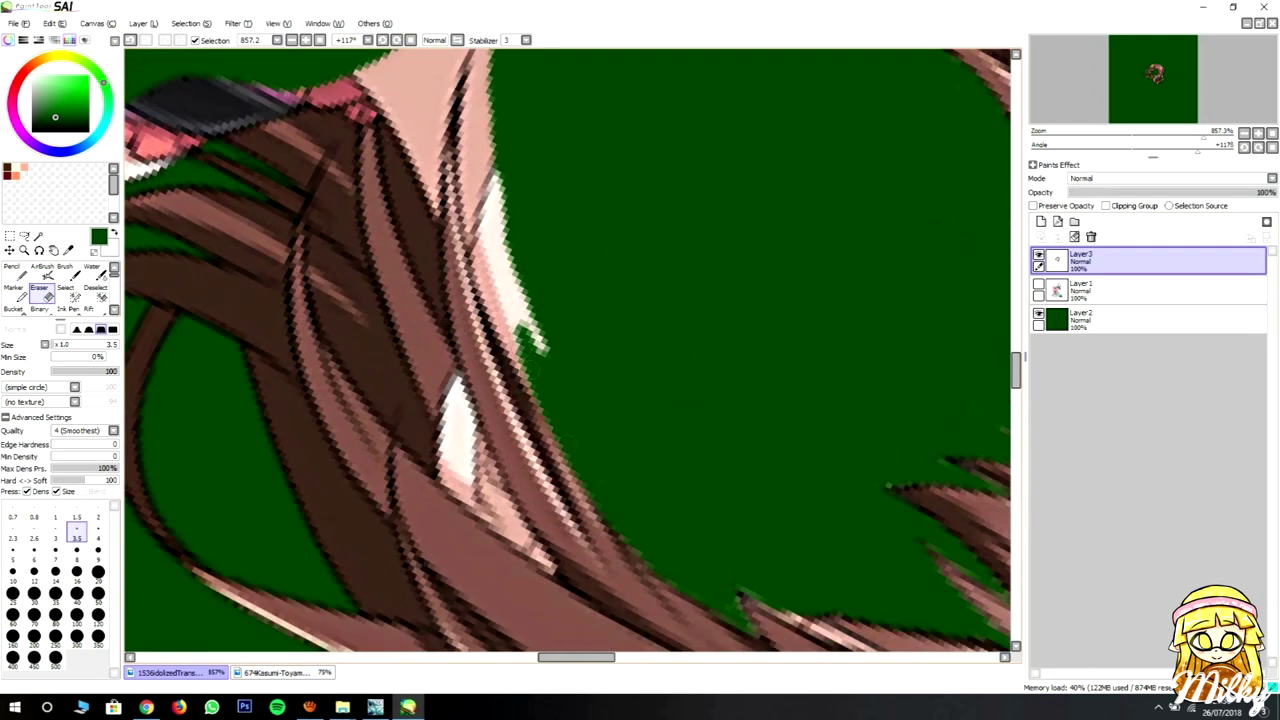
# - Erase the leftover skin and clothing bits around the side hair strands and lower tips on Layer3
pyautogui.moveTo(470, 90)
pyautogui.mouseDown()
pyautogui.moveTo(535, 330)
pyautogui.moveTo(478, 228)
pyautogui.moveTo(465, 335)
pyautogui.mouseUp()
pyautogui.scroll(3, 577, 350)
pyautogui.moveTo(360, 300); pyautogui.dragTo(435, 440)
pyautogui.moveTo(482, 232)
pyautogui.mouseDown()
pyautogui.moveTo(419, 388)
pyautogui.moveTo(637, 481)
pyautogui.mouseUp()
pyautogui.press('Home')
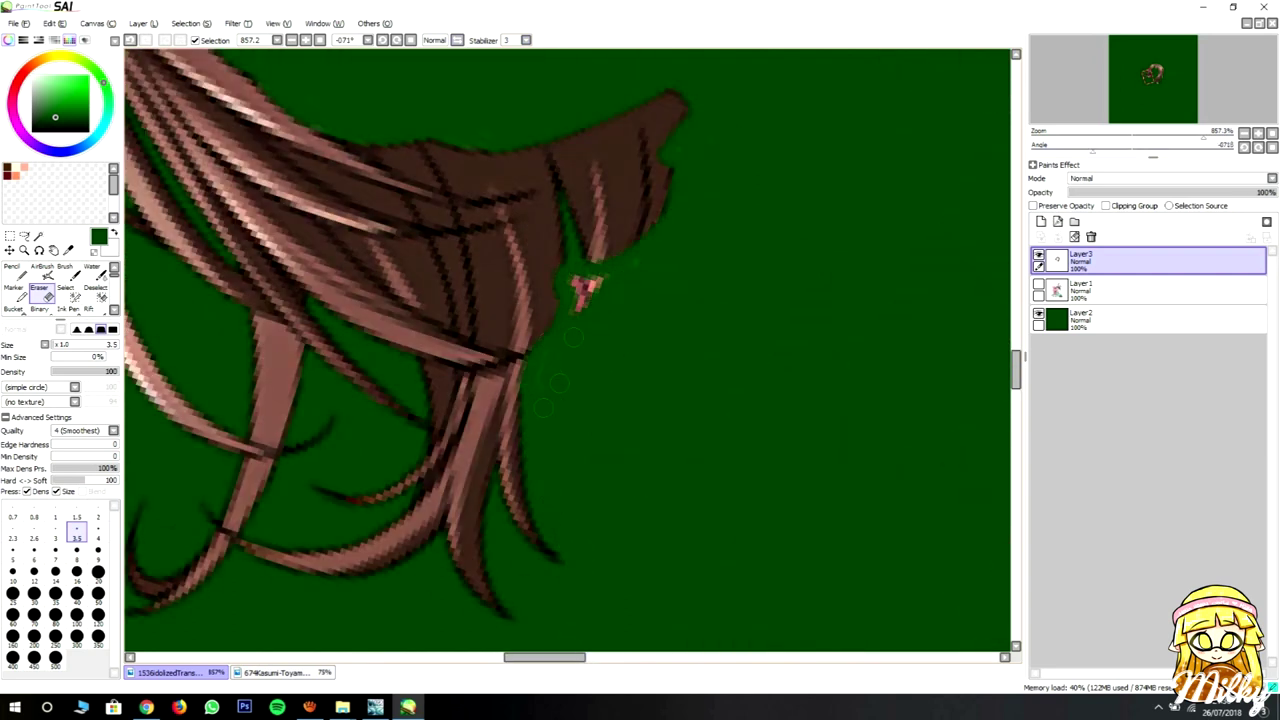
pyautogui.press('Home')
pyautogui.moveTo(350, 240)
pyautogui.mouseDown()
pyautogui.moveTo(500, 420)
pyautogui.moveTo(408, 348)
pyautogui.moveTo(406, 403)
pyautogui.moveTo(480, 500)
pyautogui.mouseUp()
pyautogui.press(']')
# - Erase the remaining light pixels between the bang tips with a size 2 eraser
pyautogui.scroll(-6, 480, 480)
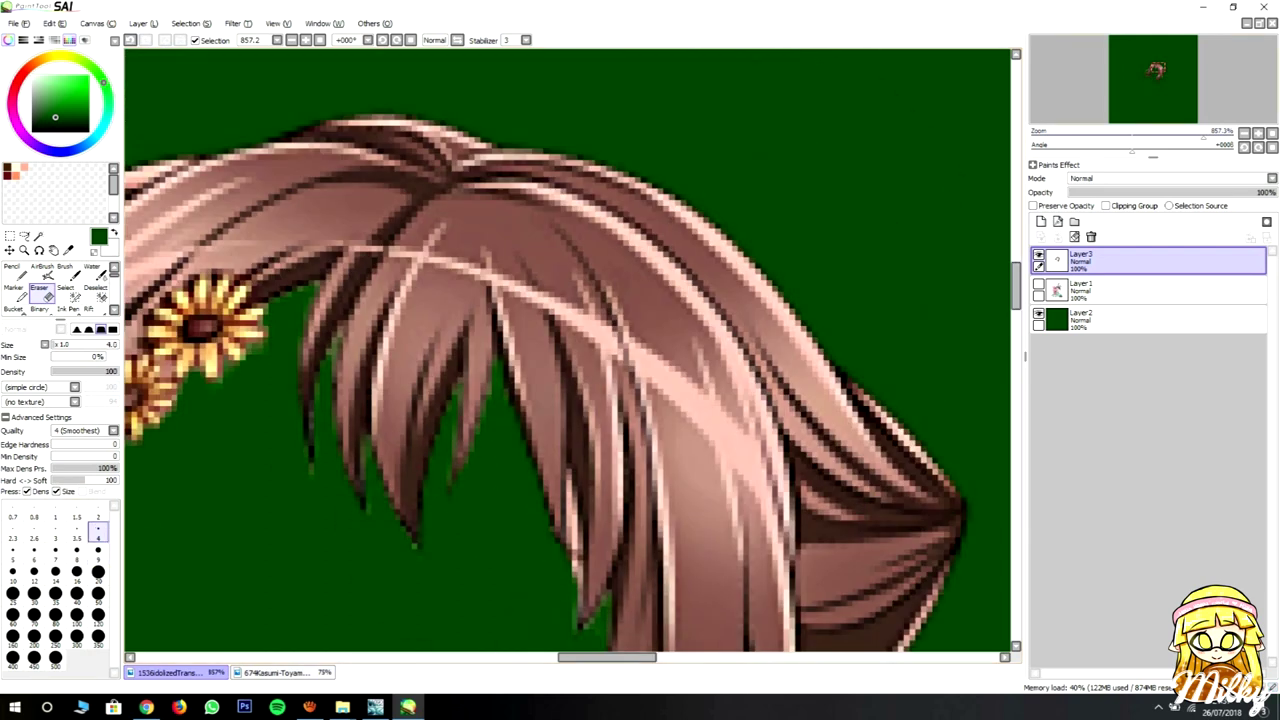
pyautogui.scroll(5, 362, 403)
pyautogui.moveTo(584, 425); pyautogui.dragTo(566, 198)
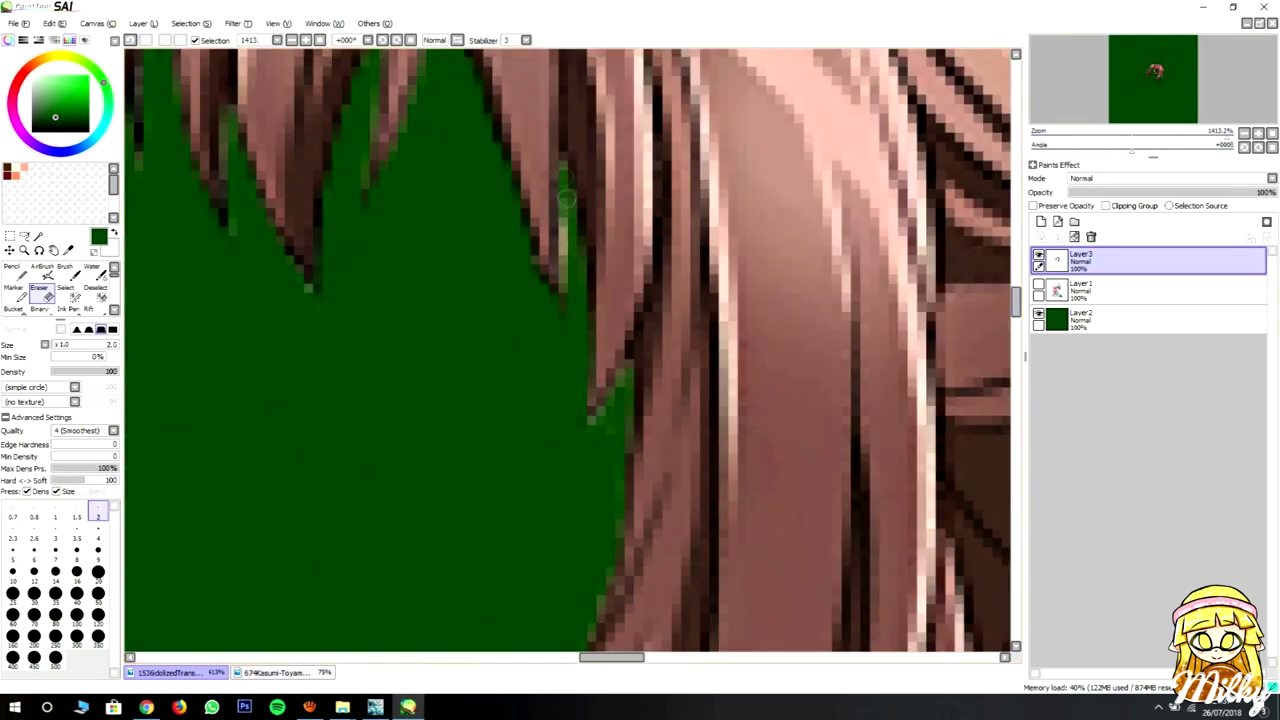
pyautogui.moveTo(617, 385); pyautogui.dragTo(596, 420)
pyautogui.scroll(-2, 442, 300)
pyautogui.scroll(-5, 567, 350)
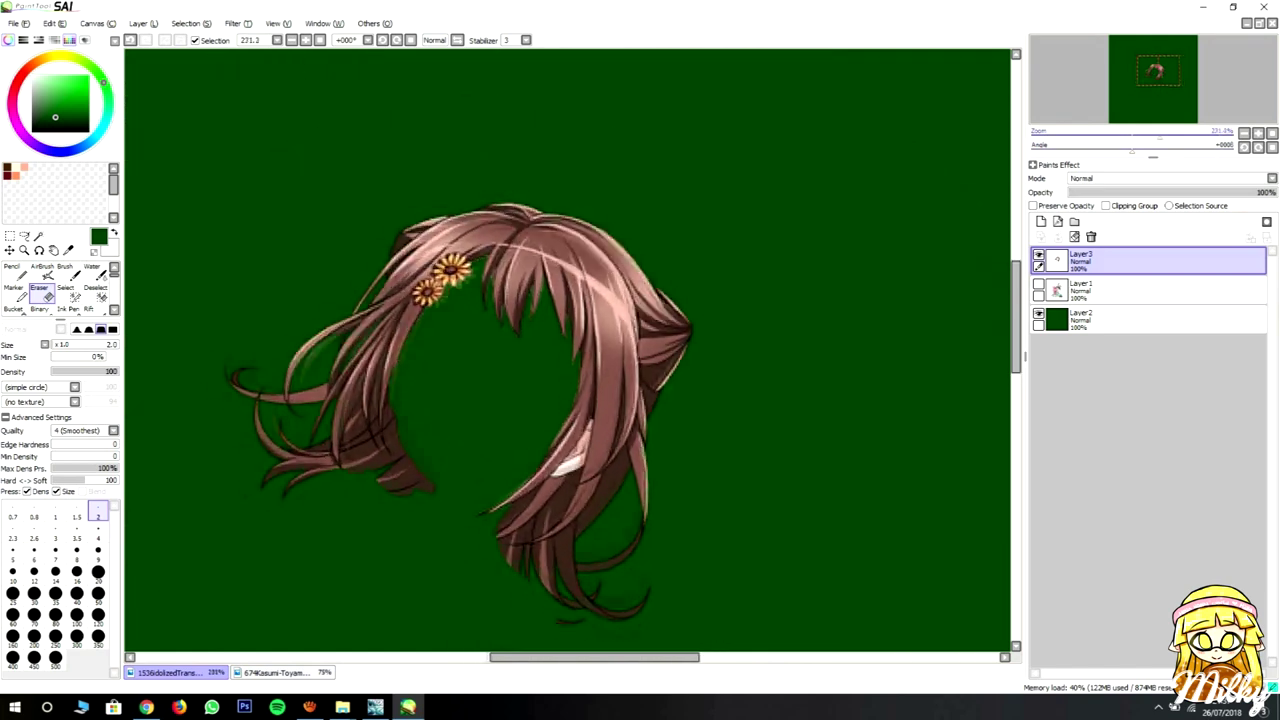
# - Show Layer1 beneath the hair cutout and check how the hair fits the girl's head
pyautogui.click(1039, 285)
pyautogui.scroll(3, 567, 350)
pyautogui.scroll(-3, 567, 350)
pyautogui.scroll(3, 567, 350)
pyautogui.scroll(3, 567, 350)
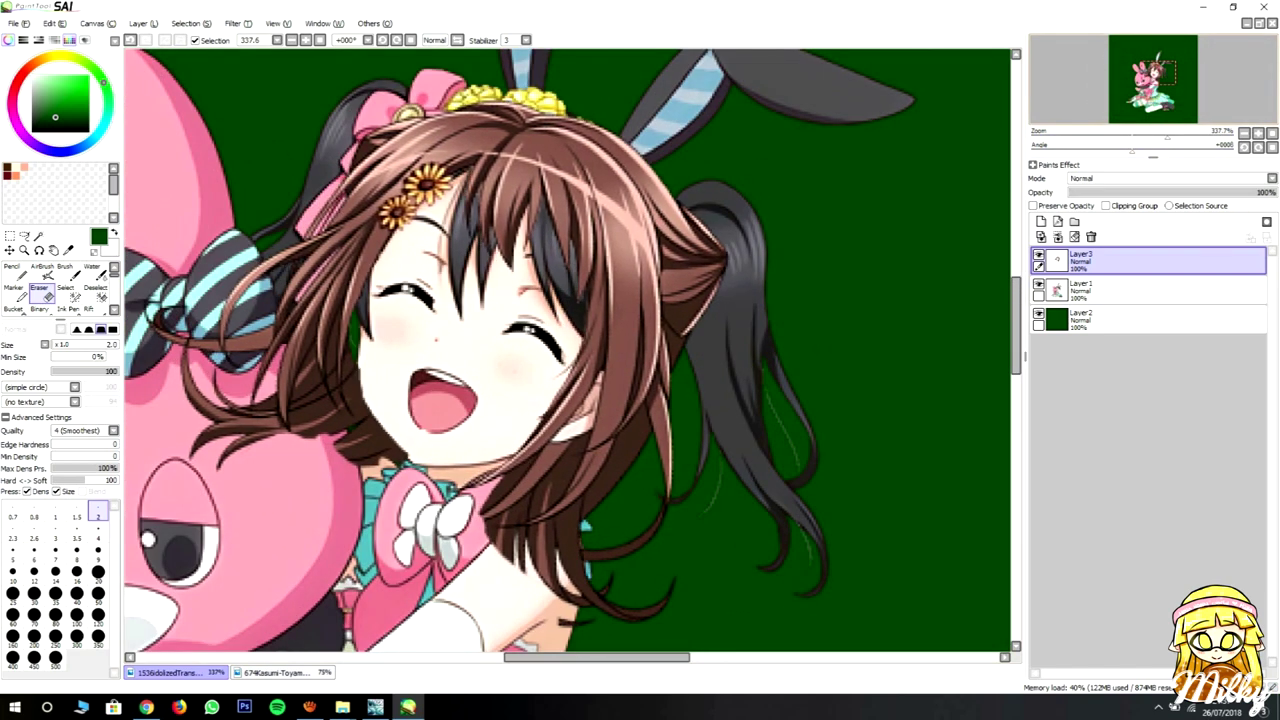
pyautogui.scroll(-4, 567, 350)
pyautogui.scroll(4, 567, 350)
# - Hide Layer3 and erase the girl's loose black pigtail from Layer1 with a size 50 eraser
pyautogui.click(1039, 258)
pyautogui.click(98, 594)
pyautogui.click(1150, 288)
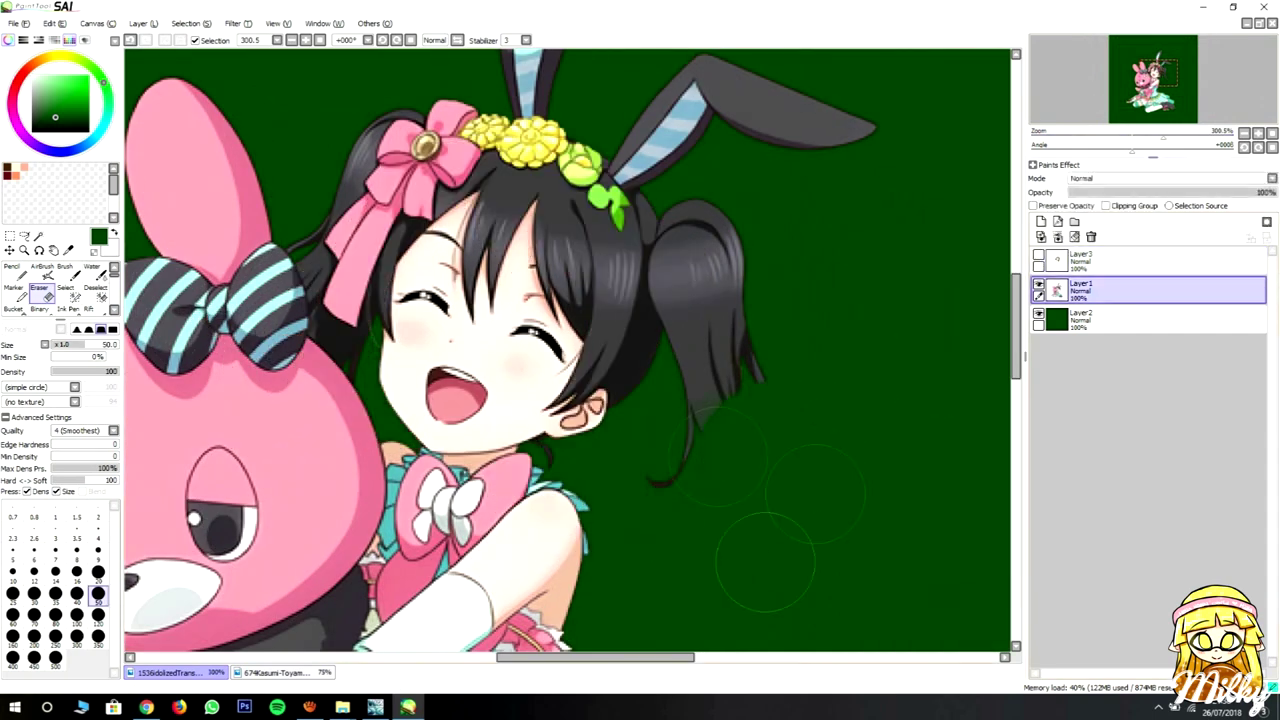
pyautogui.moveTo(757, 557); pyautogui.dragTo(700, 300)
pyautogui.scroll(-3, 690, 280)
pyautogui.scroll(3, 569, 350)
# - Lasso the girl's black bunny ears on Layer1 and move them to the empty upper-right area of the canvas
pyautogui.press('l')
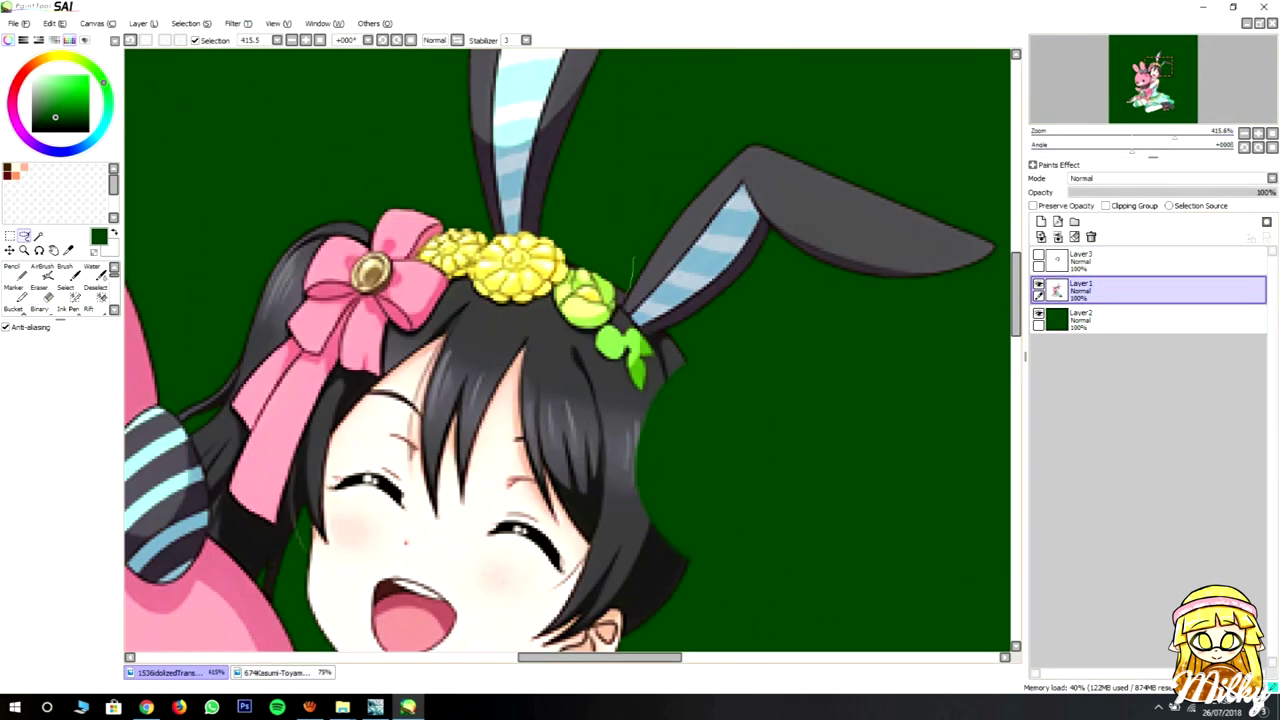
pyautogui.moveTo(1010, 345); pyautogui.dragTo(640, 330)
pyautogui.moveTo(760, 220); pyautogui.dragTo(900, 140)
pyautogui.scroll(-3, 567, 350)
pyautogui.scroll(3, 567, 350)
pyautogui.scroll(-3, 567, 350)
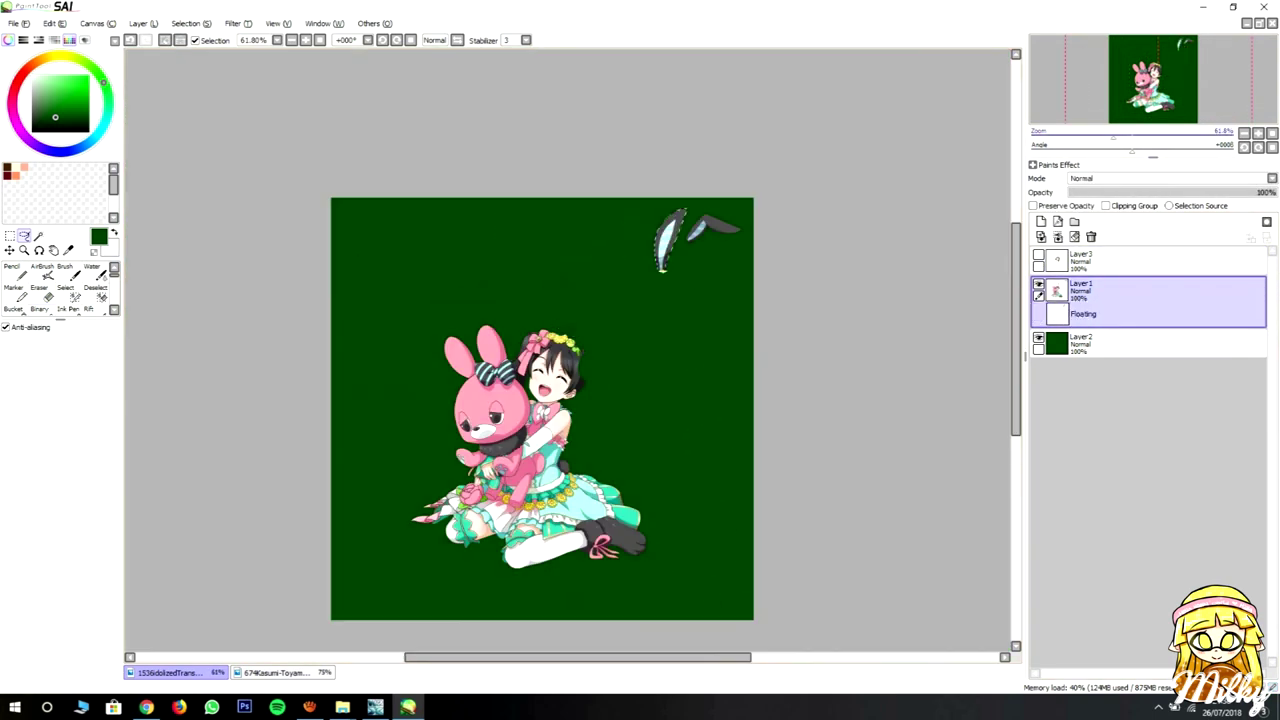
# - Erase the black hair, flowers and pink ribbon around the girl's head on Layer1
pyautogui.scroll(3, 567, 350)
pyautogui.press('e')
pyautogui.scroll(-1, 567, 376)
pyautogui.moveTo(660, 240)
pyautogui.mouseDown()
pyautogui.moveTo(309, 109)
pyautogui.moveTo(470, 235)
pyautogui.mouseUp()
pyautogui.scroll(-1, 567, 376)
# - Reduce the eraser to size 4 and clean up the black hair remnants between the rabbit's bow, the face and the neck
pyautogui.press('[')
pyautogui.press('[')
pyautogui.press('[')
pyautogui.press('[')
pyautogui.press('[')
pyautogui.moveTo(560, 160)
pyautogui.mouseDown()
pyautogui.moveTo(688, 322)
pyautogui.moveTo(300, 130)
pyautogui.moveTo(260, 320)
pyautogui.mouseUp()
pyautogui.scroll(3, 260, 320)
pyautogui.moveTo(554, 226); pyautogui.dragTo(630, 434)
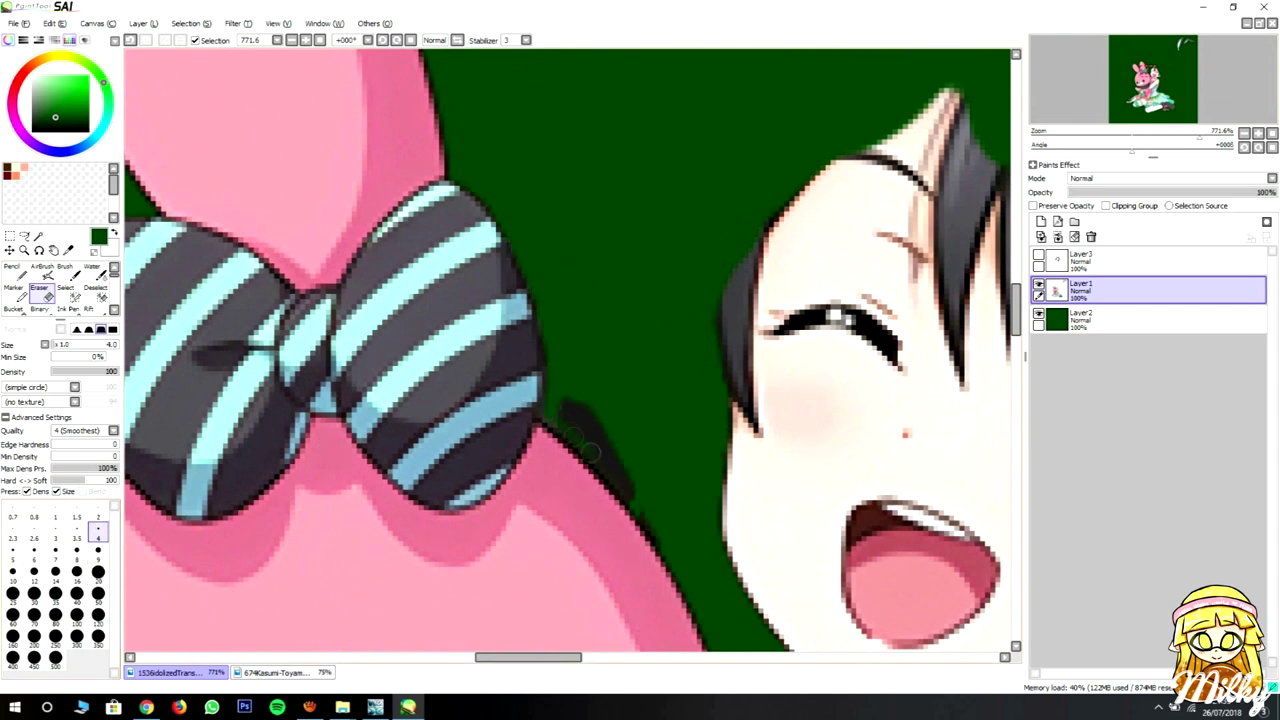
pyautogui.moveTo(760, 500); pyautogui.dragTo(460, 230)
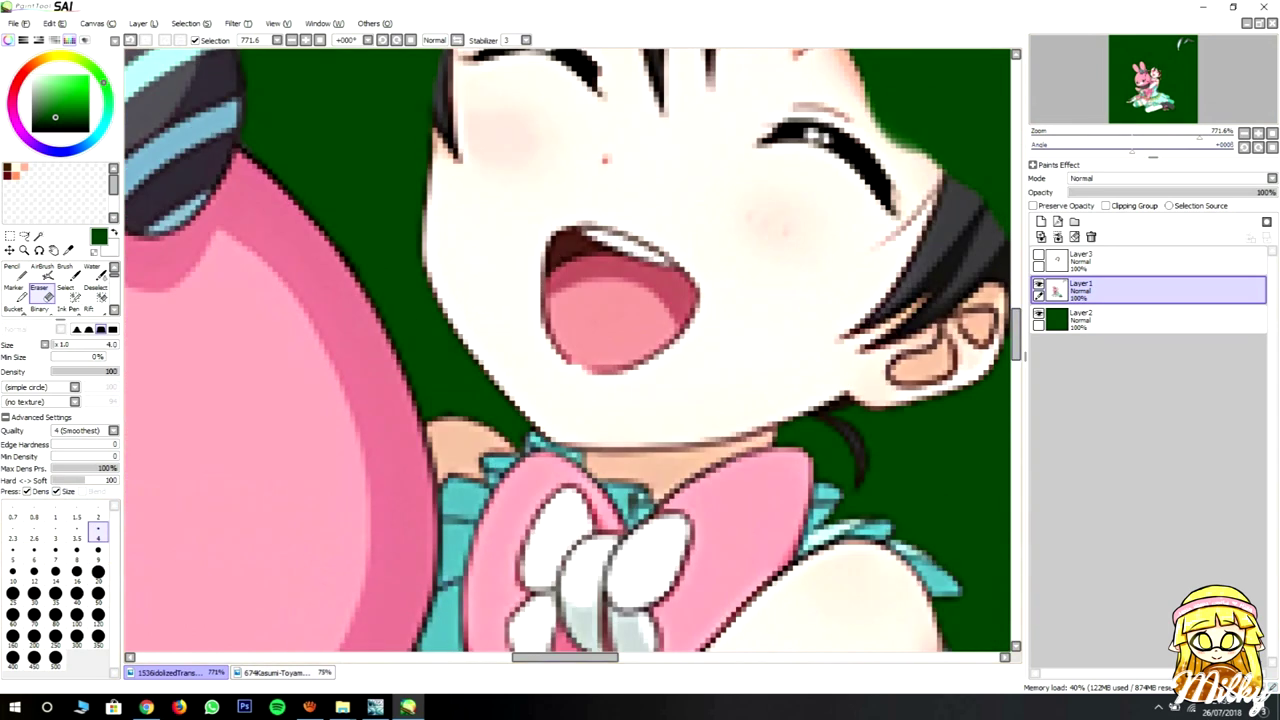
pyautogui.scroll(-3, 840, 418)
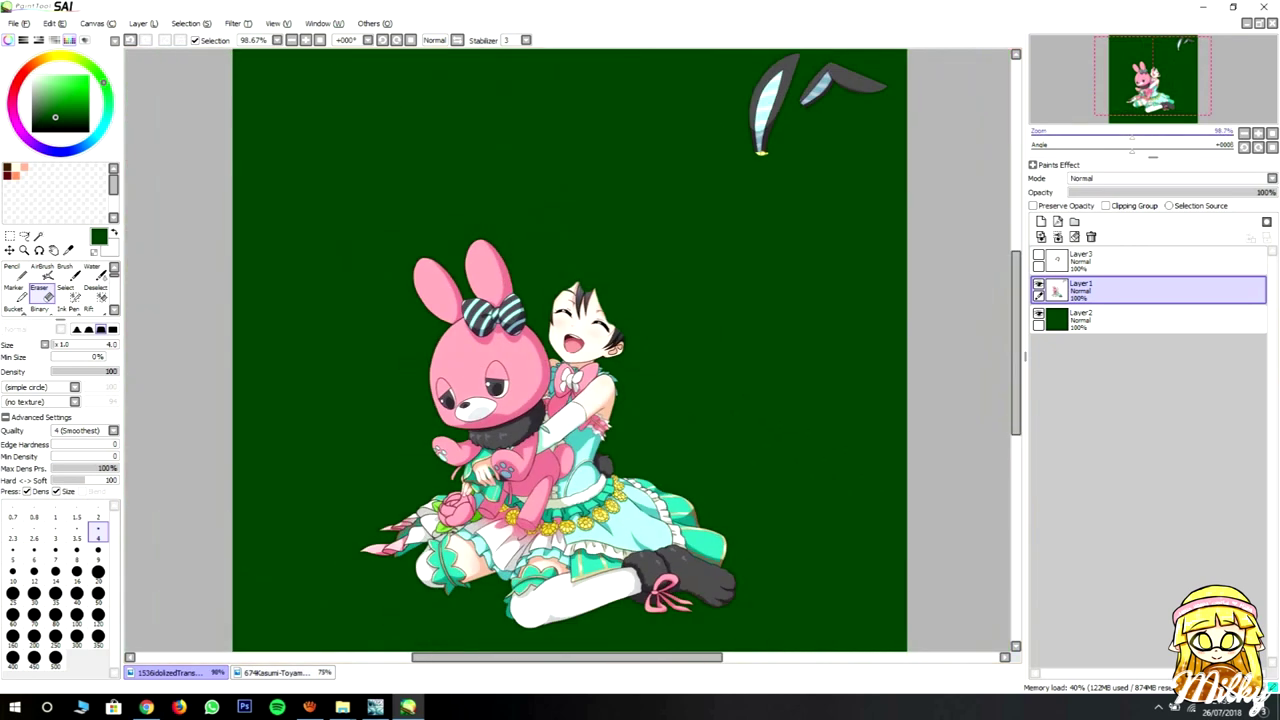
# - Paint skin colour over the black hair left on the forehead and beside the ear, and blend it with the Water brush
pyautogui.scroll(4, 674, 265)
pyautogui.scroll(2, 705, 150)
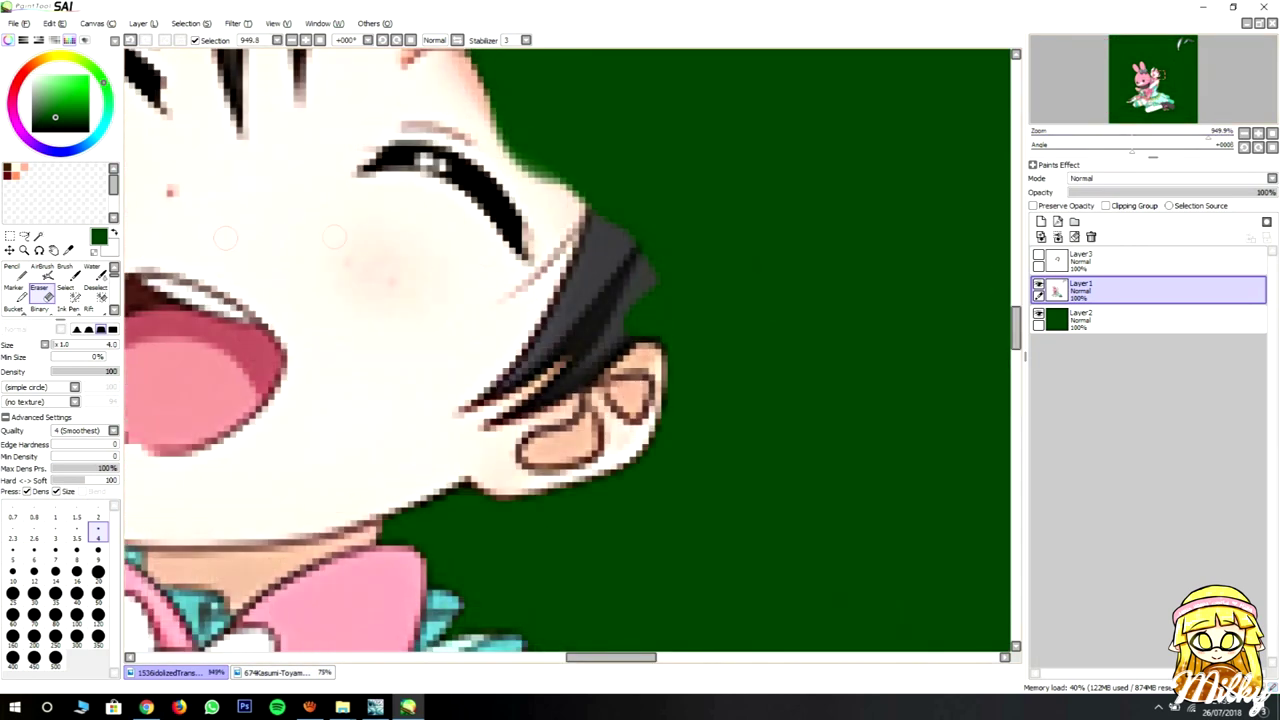
pyautogui.press('n')
pyautogui.moveTo(494, 390)
pyautogui.mouseDown()
pyautogui.moveTo(556, 380)
pyautogui.moveTo(585, 290)
pyautogui.moveTo(645, 320)
pyautogui.mouseUp()
pyautogui.scroll(-1, 640, 330)
pyautogui.moveTo(400, 340); pyautogui.dragTo(620, 550)
pyautogui.moveTo(580, 385)
pyautogui.mouseDown()
pyautogui.moveTo(625, 264)
pyautogui.moveTo(541, 417)
pyautogui.moveTo(576, 301)
pyautogui.moveTo(520, 317)
pyautogui.mouseUp()
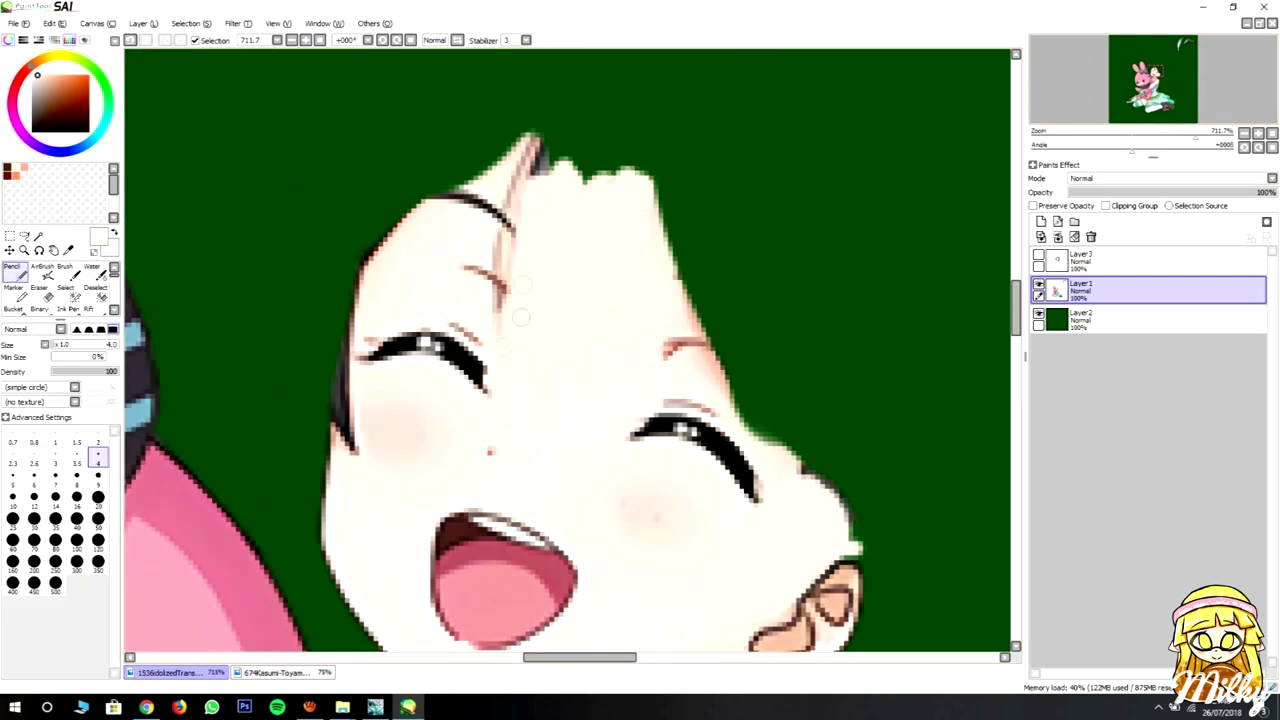
pyautogui.press('c')
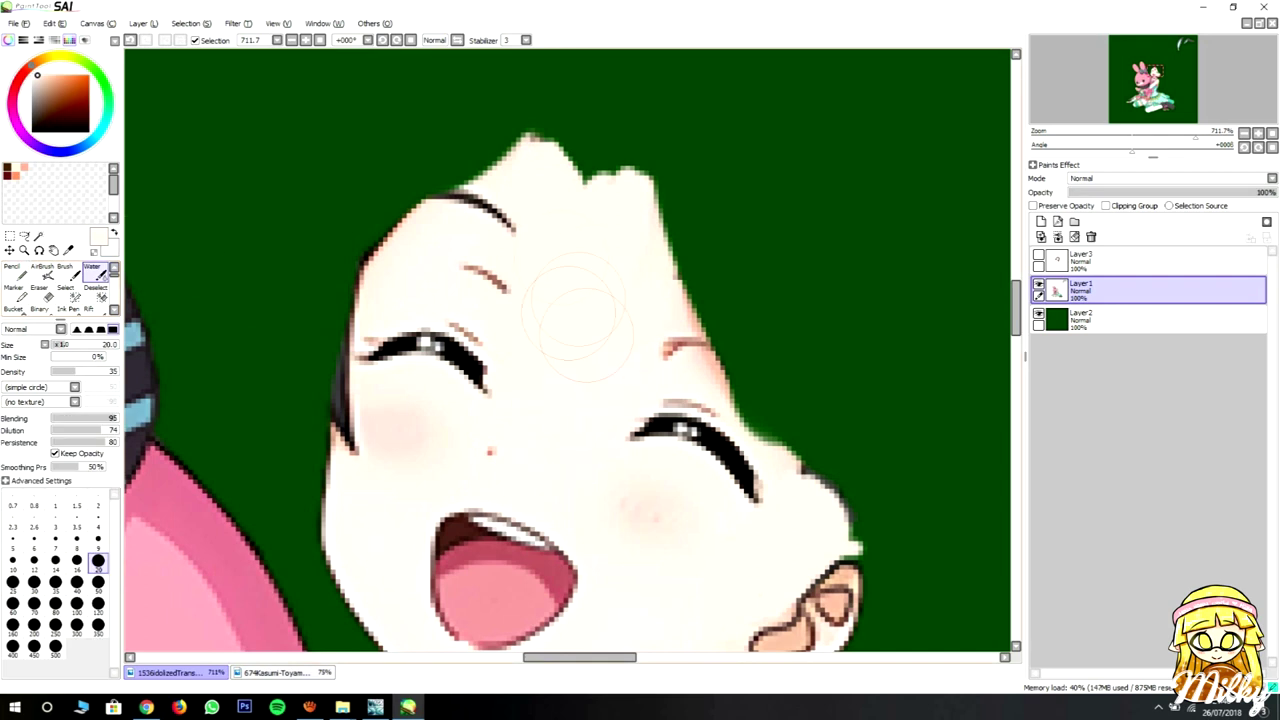
pyautogui.scroll(-5, 772, 240)
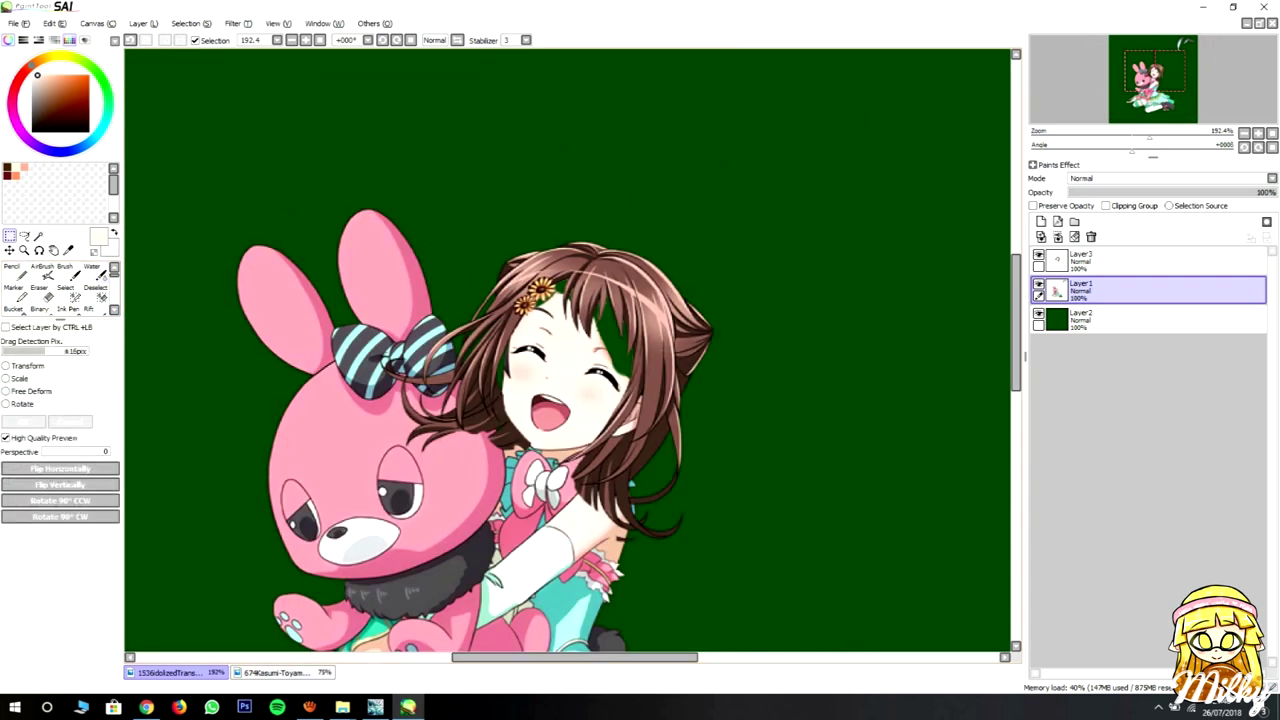
# - Rotate the brown hair on Layer3 slightly clockwise and rescale it to fit the girl's head
pyautogui.hotkey('ctrl', 't')
pyautogui.press('Escape')
pyautogui.click(1150, 262)
pyautogui.hotkey('ctrl', 't')
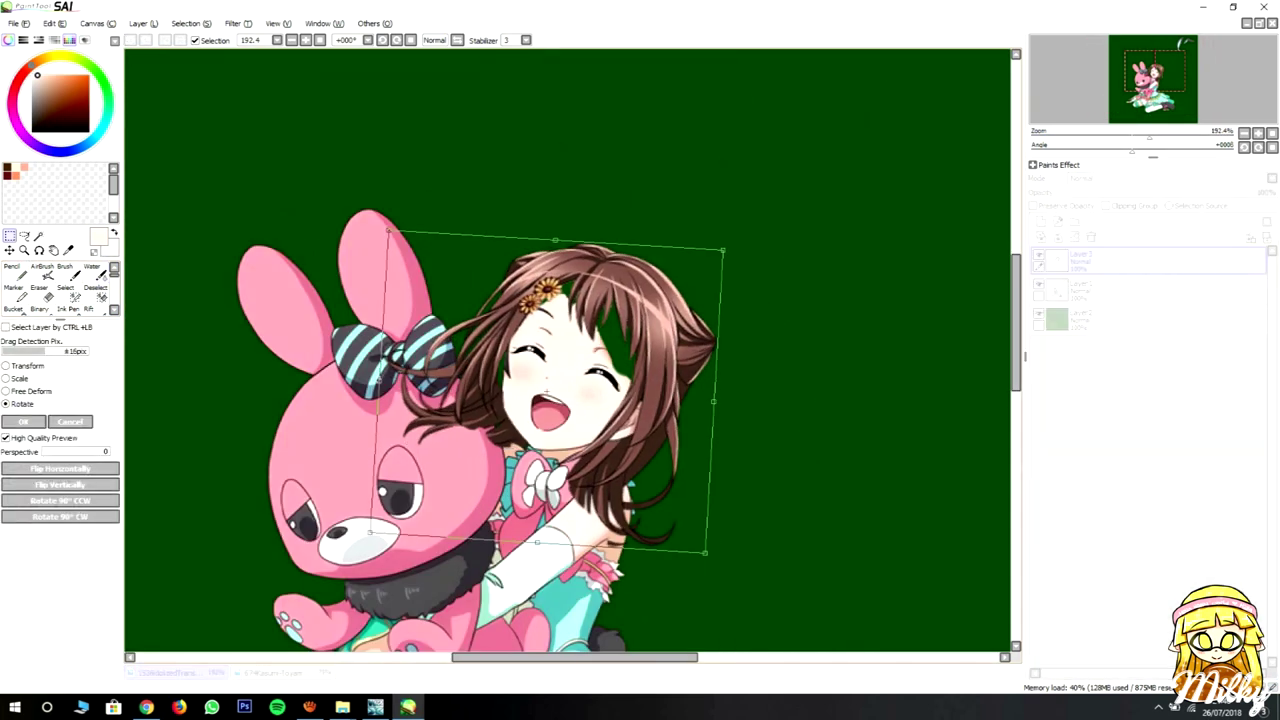
pyautogui.scroll(2, 569, 342)
pyautogui.press('Return')
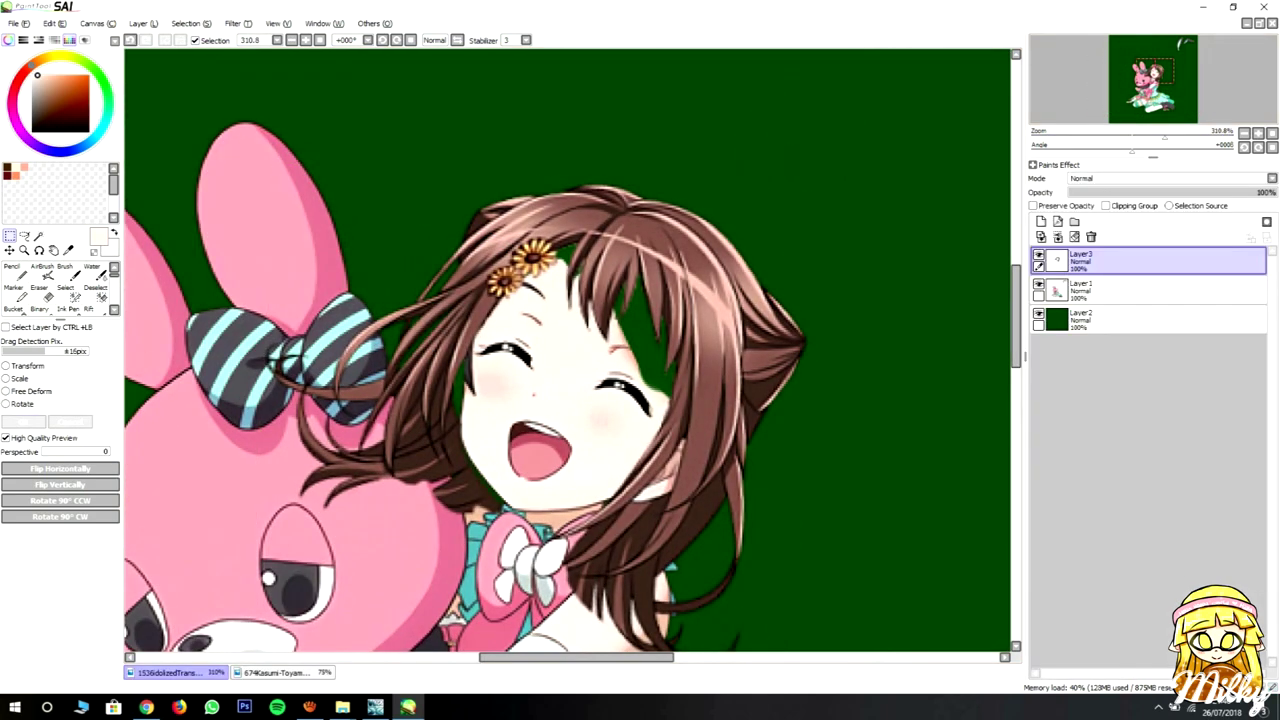
pyautogui.hotkey('ctrl', 't')
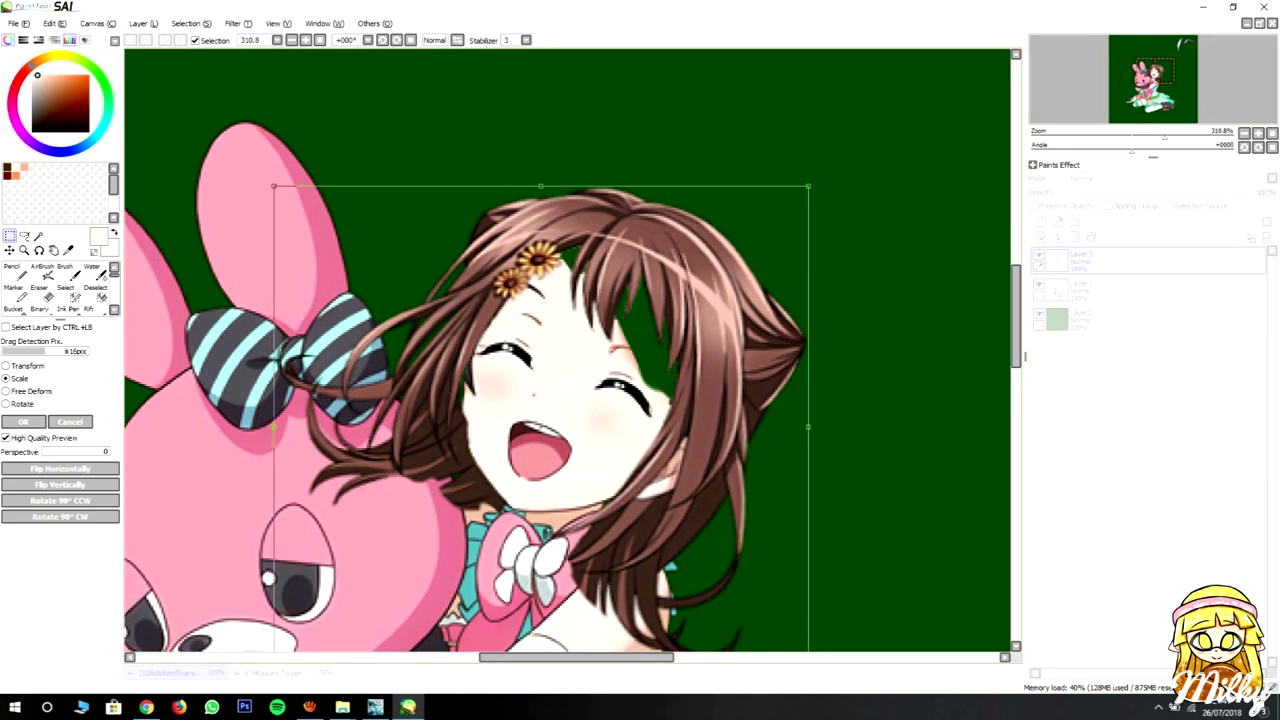
pyautogui.scroll(-1, 567, 350)
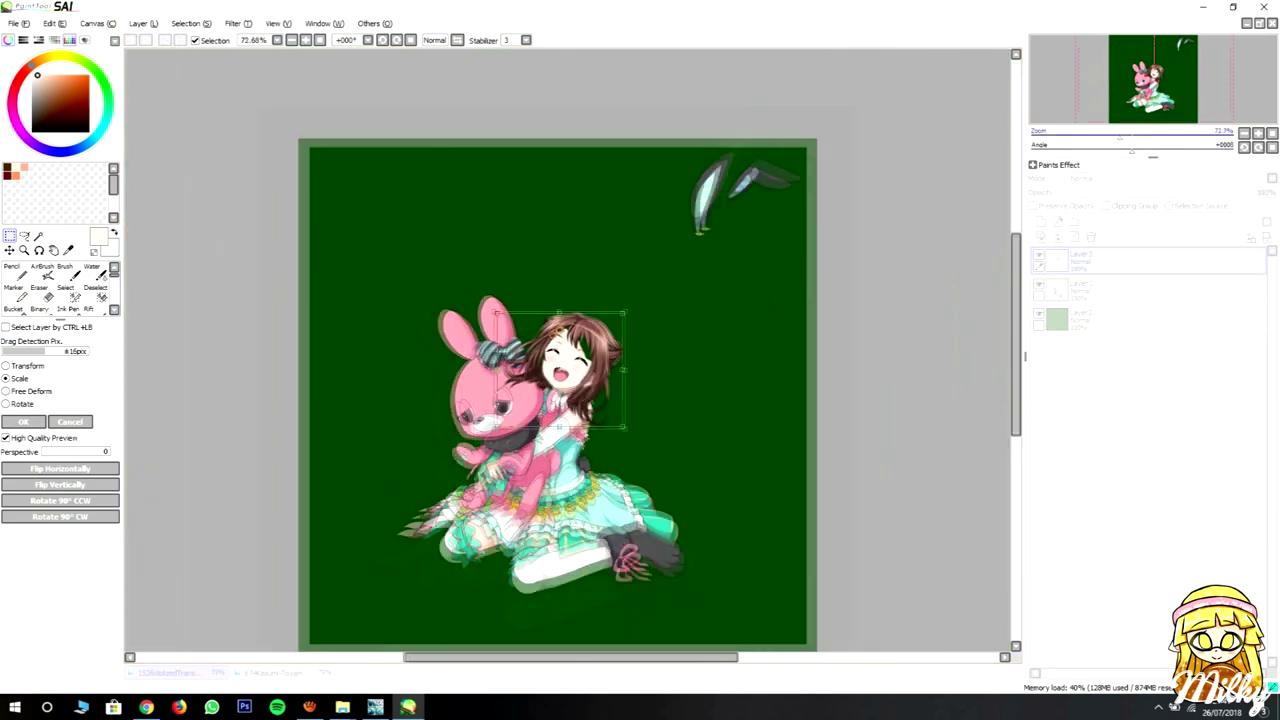
pyautogui.press('Return')
# - Fill the green gaps behind the bangs with skin colour on Layer1 and smooth the forehead with the Water brush
pyautogui.scroll(2, 560, 350)
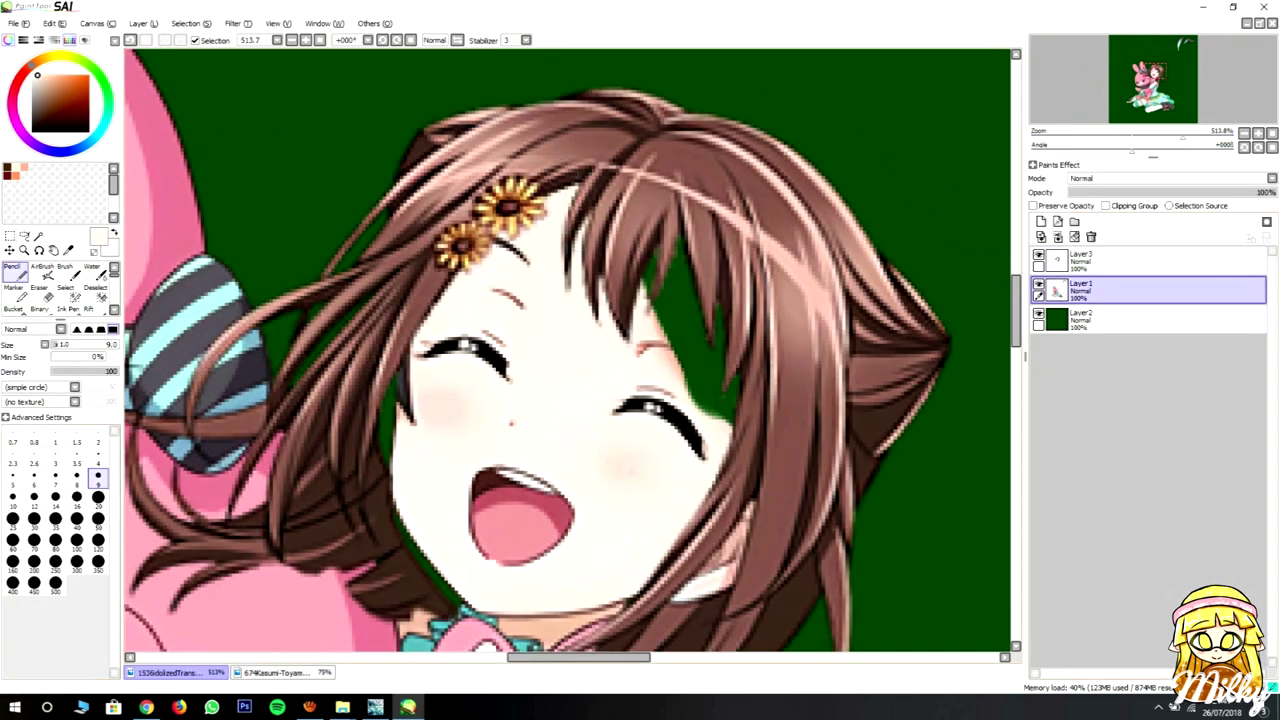
pyautogui.moveTo(668, 240); pyautogui.dragTo(697, 356)
pyautogui.moveTo(716, 305); pyautogui.dragTo(736, 405)
pyautogui.scroll(2, 600, 400)
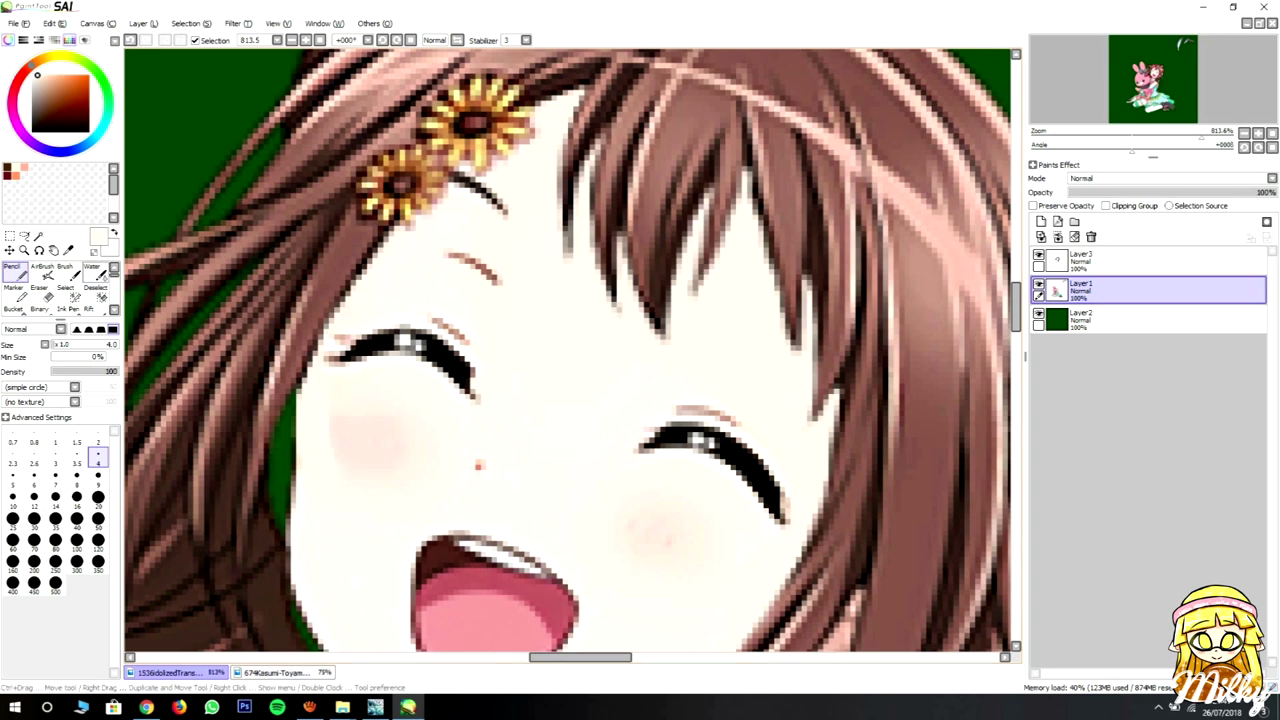
pyautogui.press('c')
pyautogui.scroll(-5, 600, 400)
pyautogui.scroll(5, 600, 400)
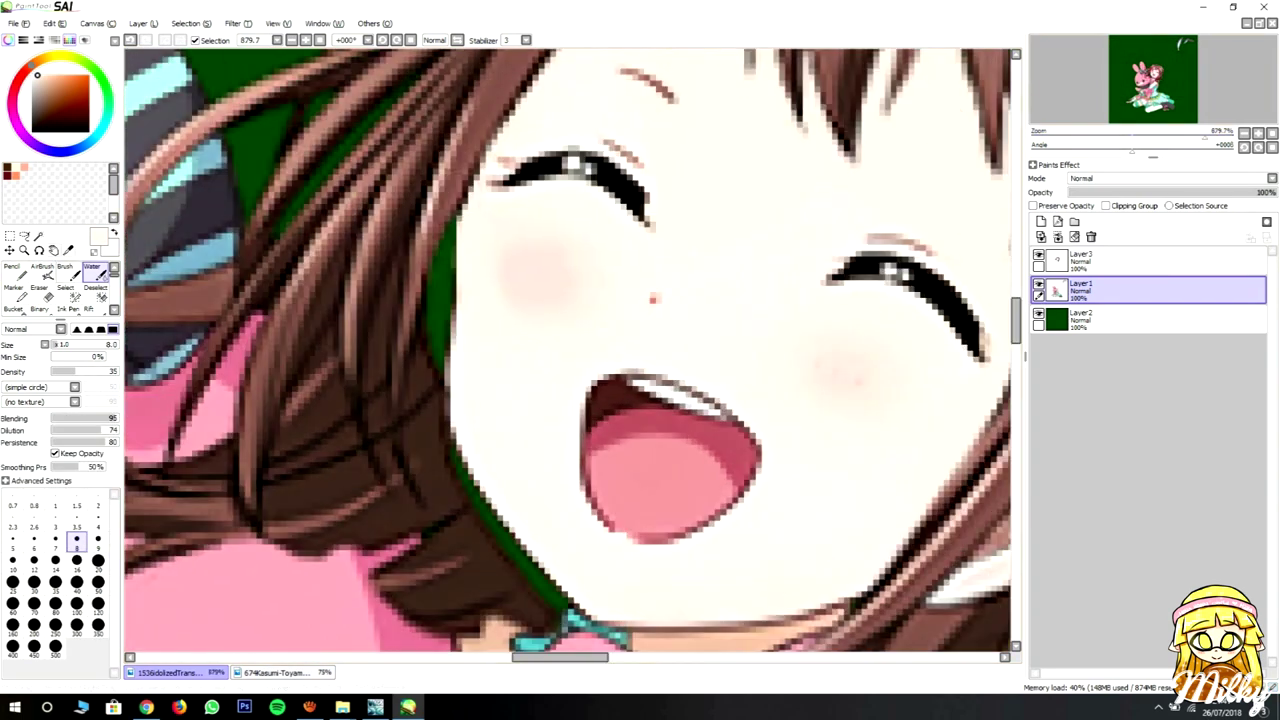
# - Add a new layer below Layer1 and paint dark brown hair into the green gaps beside the face
pyautogui.press('n')
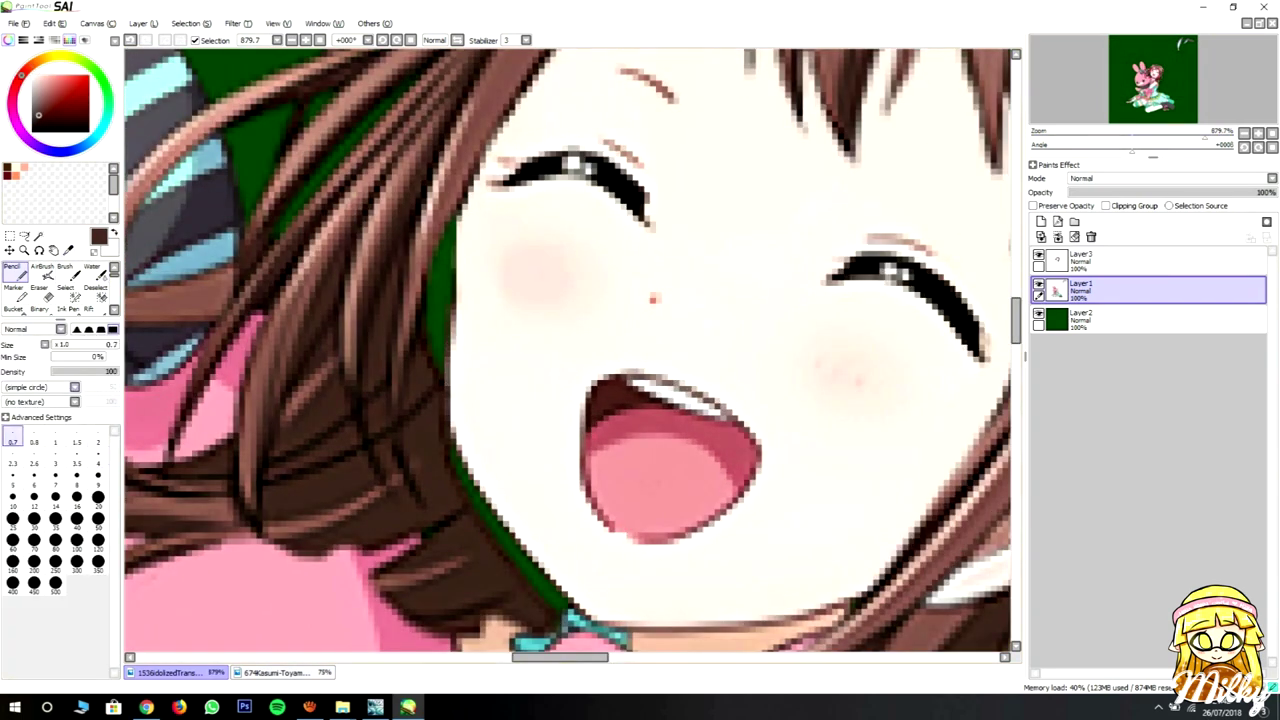
pyautogui.scroll(-5, 567, 350)
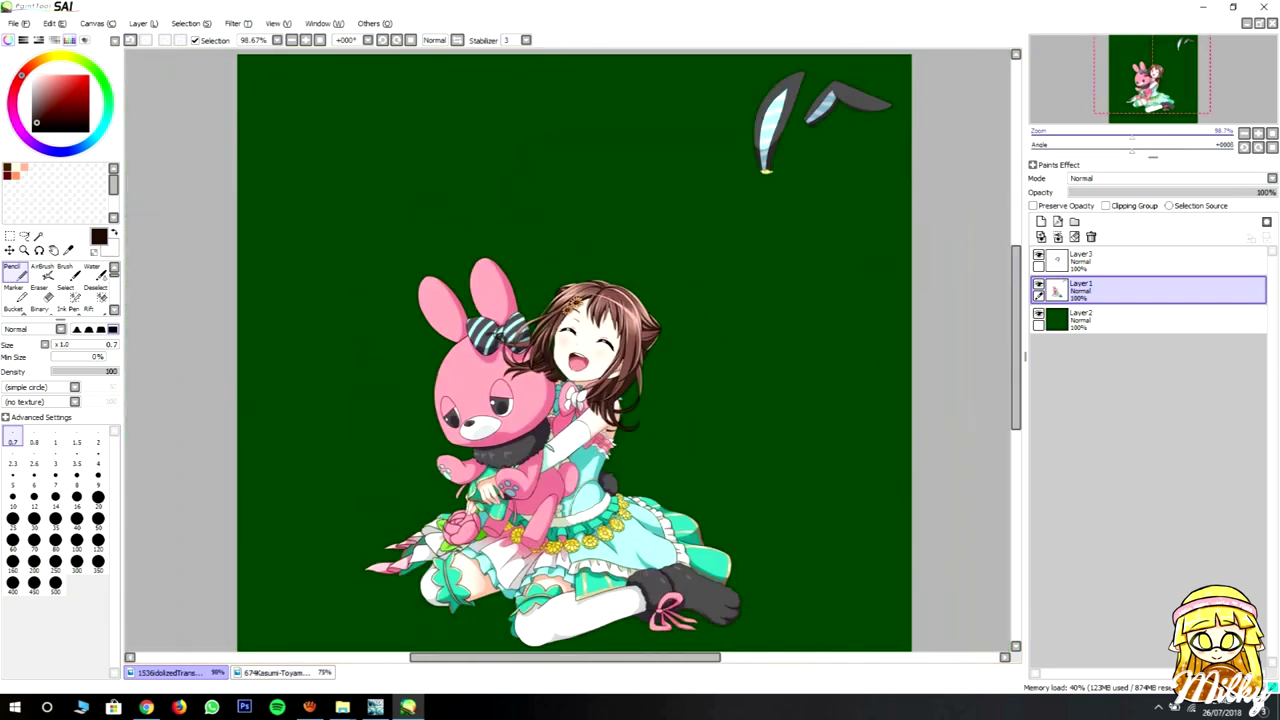
pyautogui.scroll(6, 567, 350)
pyautogui.hotkey('ctrl', 'shift', 'n')
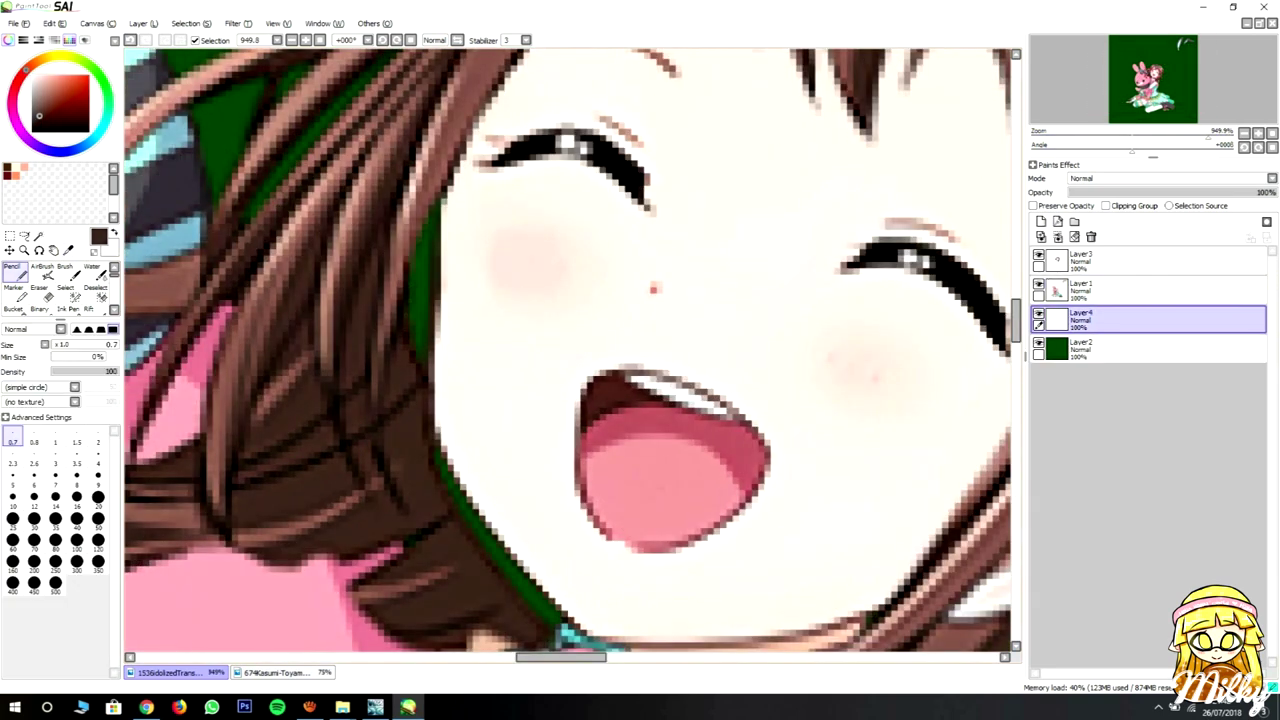
pyautogui.scroll(-3, 567, 350)
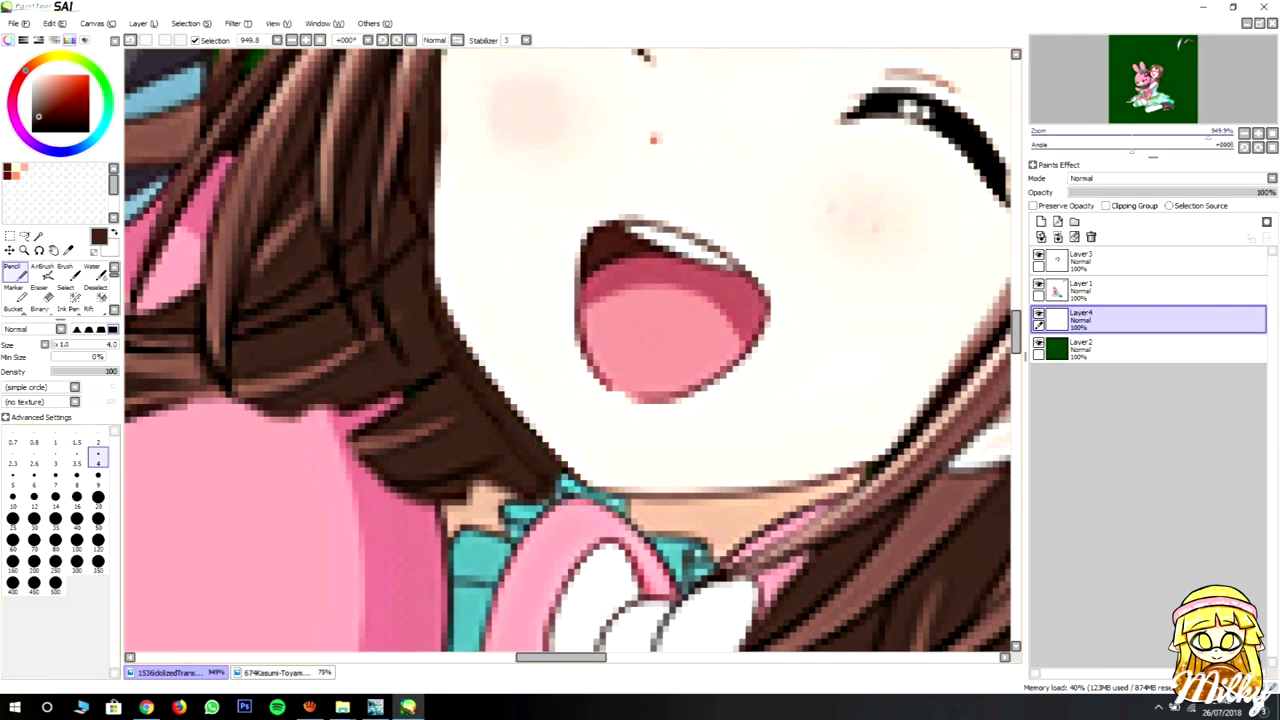
pyautogui.scroll(-4, 567, 350)
pyautogui.scroll(4, 567, 350)
pyautogui.scroll(-3, 567, 350)
pyautogui.scroll(4, 567, 350)
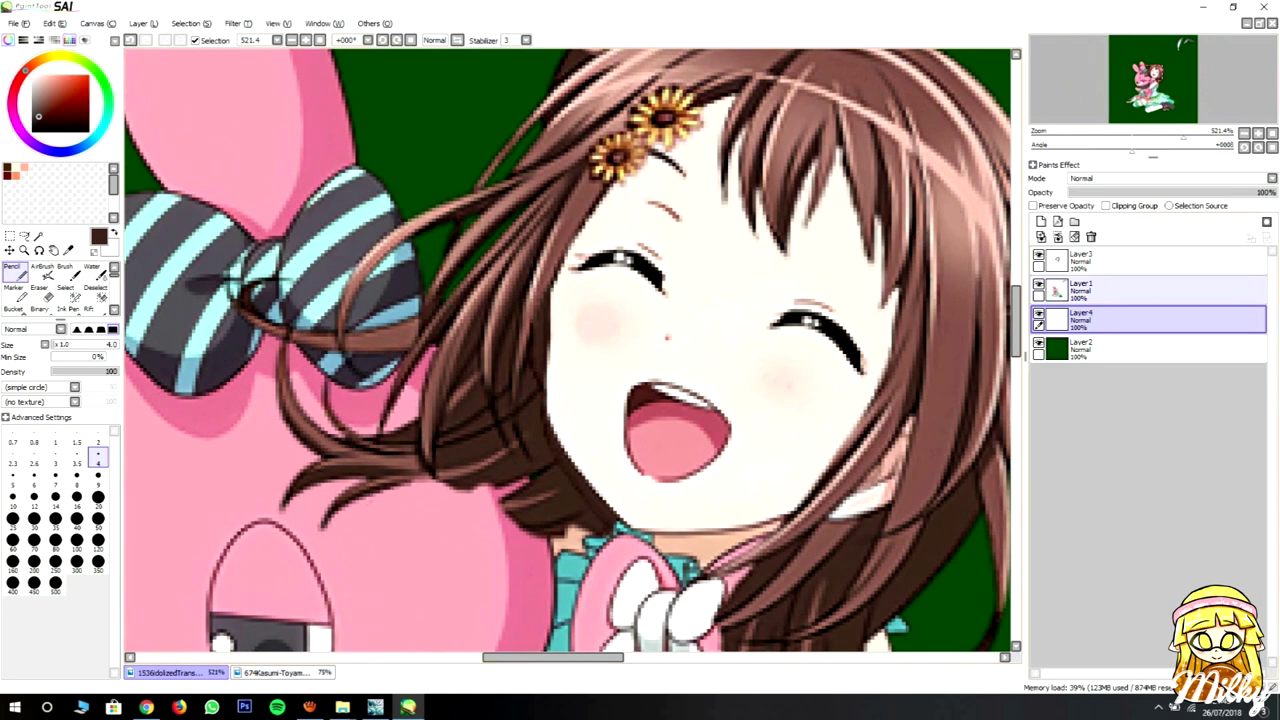
# - Hide Layer3 and touch up the cheek outline on Layer1 with a size 2 eraser and a size 4 pencil
pyautogui.click(1038, 256)
pyautogui.scroll(2, 567, 350)
pyautogui.press('e')
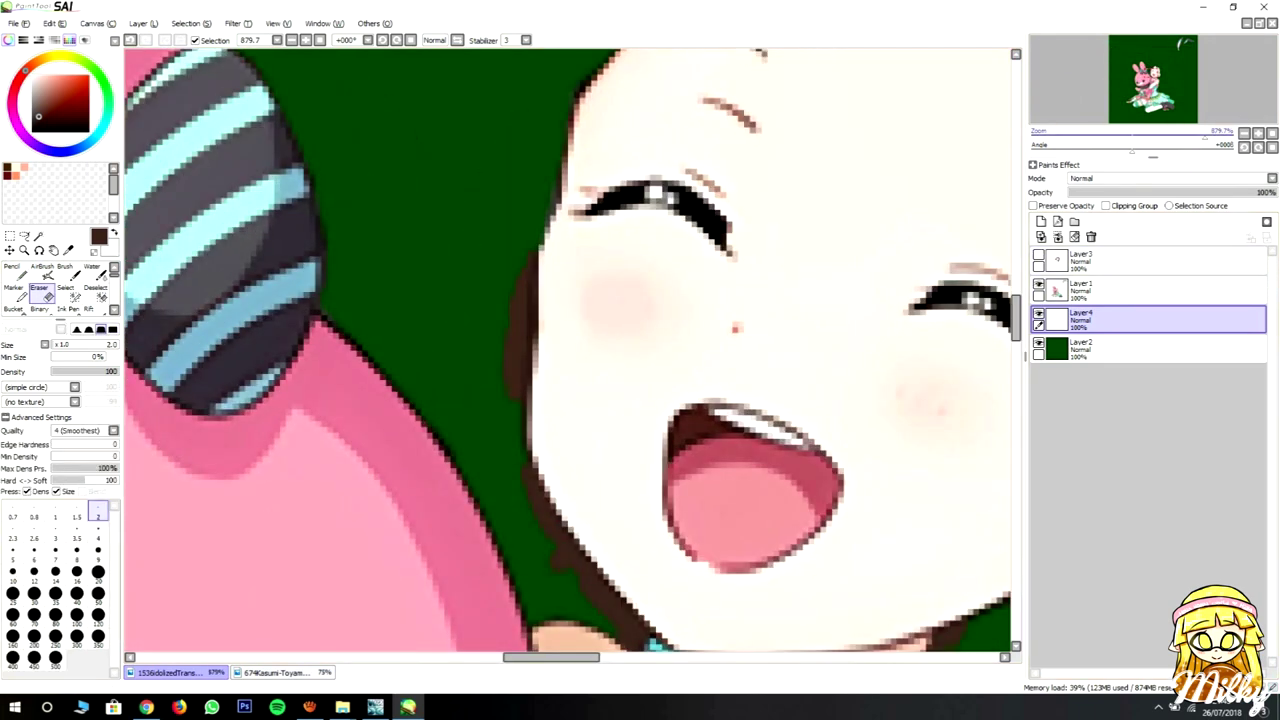
pyautogui.scroll(2, 576, 307)
pyautogui.keyDown('ctrl'); pyautogui.keyDown('shift'); pyautogui.click(576, 307); pyautogui.keyUp('shift'); pyautogui.keyUp('ctrl')
pyautogui.scroll(-1, 539, 318)
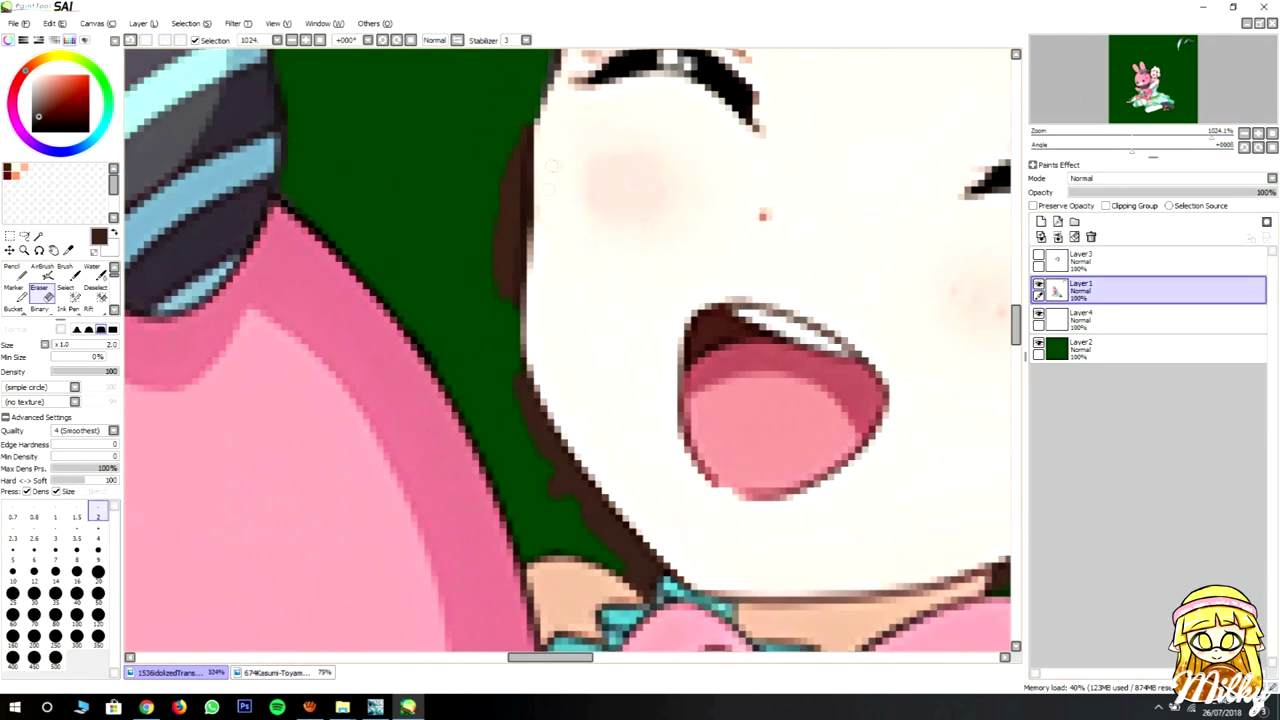
pyautogui.press('n')
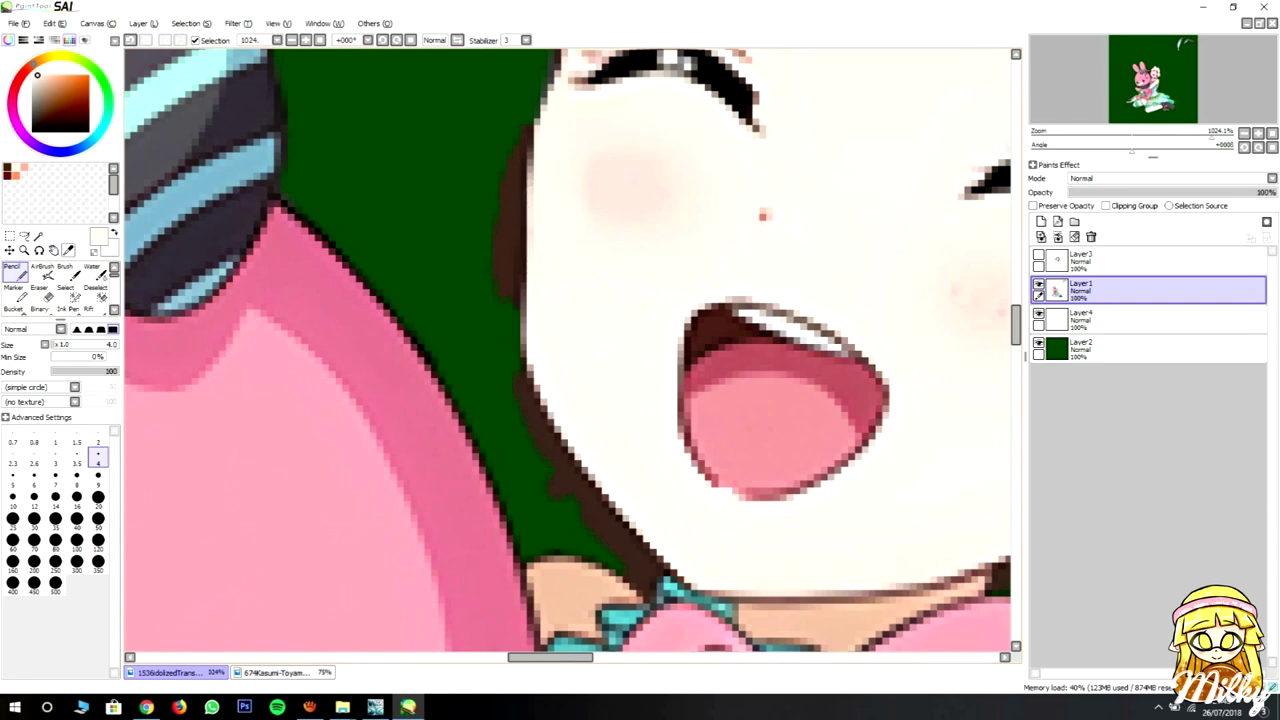
pyautogui.press('alt')
pyautogui.keyDown('alt'); pyautogui.click(505, 315); pyautogui.keyUp('alt')
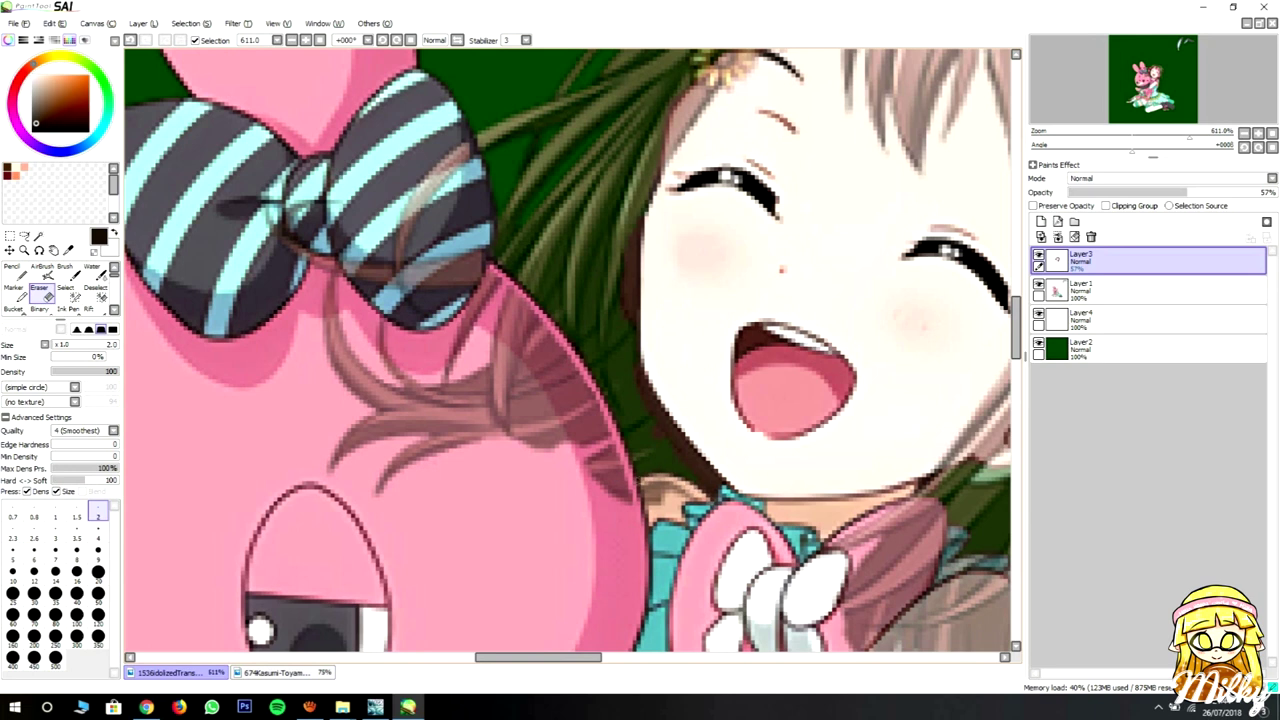
# - Erase the Layer3 hair that covers the rabbit's head and bow and the girl's shoulder and arm
pyautogui.moveTo(300, 230)
pyautogui.mouseDown()
pyautogui.moveTo(430, 180)
pyautogui.moveTo(440, 290)
pyautogui.moveTo(520, 465)
pyautogui.moveTo(545, 410)
pyautogui.mouseUp()
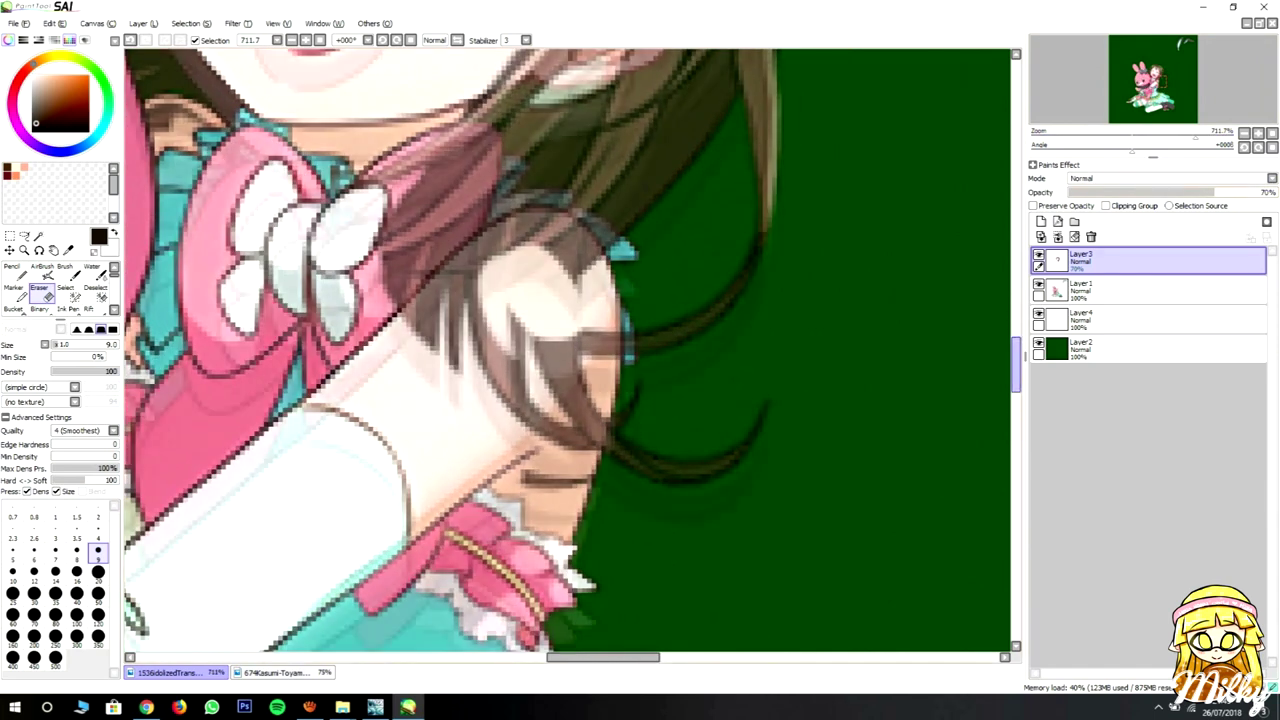
pyautogui.scroll(1, 567, 350)
pyautogui.moveTo(458, 232)
pyautogui.mouseDown()
pyautogui.moveTo(415, 330)
pyautogui.moveTo(502, 360)
pyautogui.moveTo(547, 530)
pyautogui.moveTo(560, 415)
pyautogui.moveTo(596, 395)
pyautogui.mouseUp()
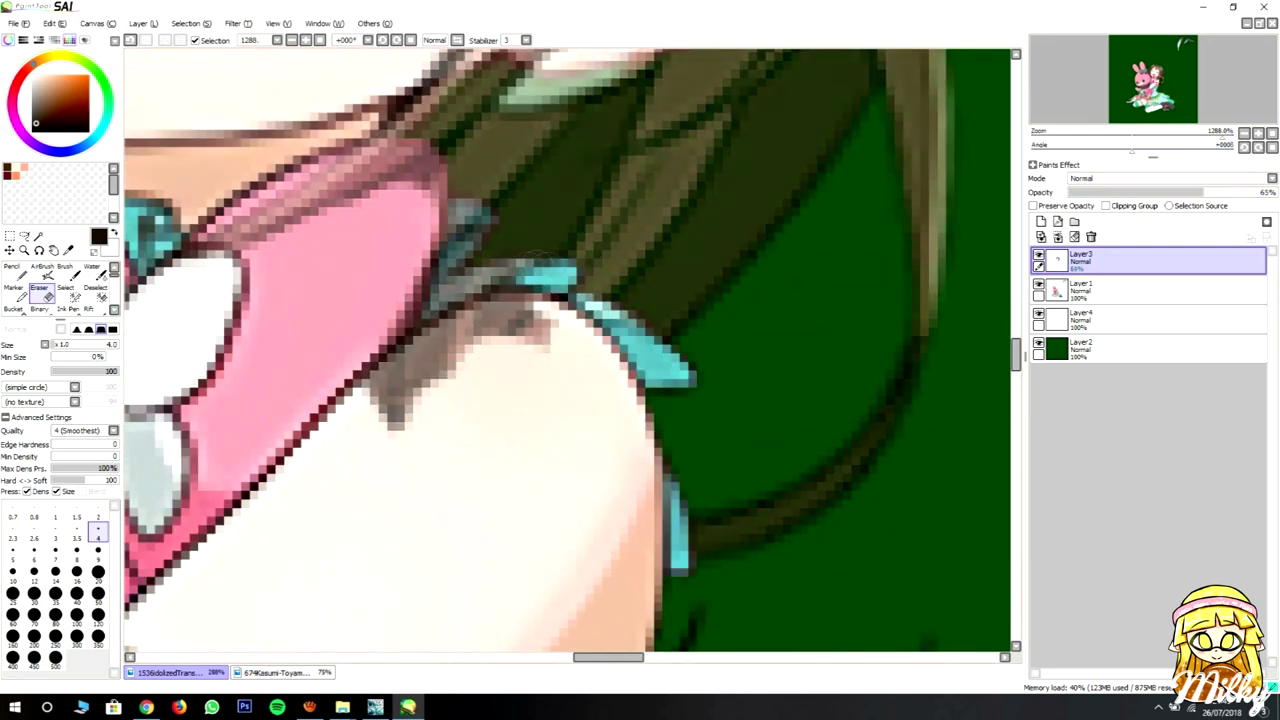
pyautogui.moveTo(560, 264); pyautogui.dragTo(425, 312)
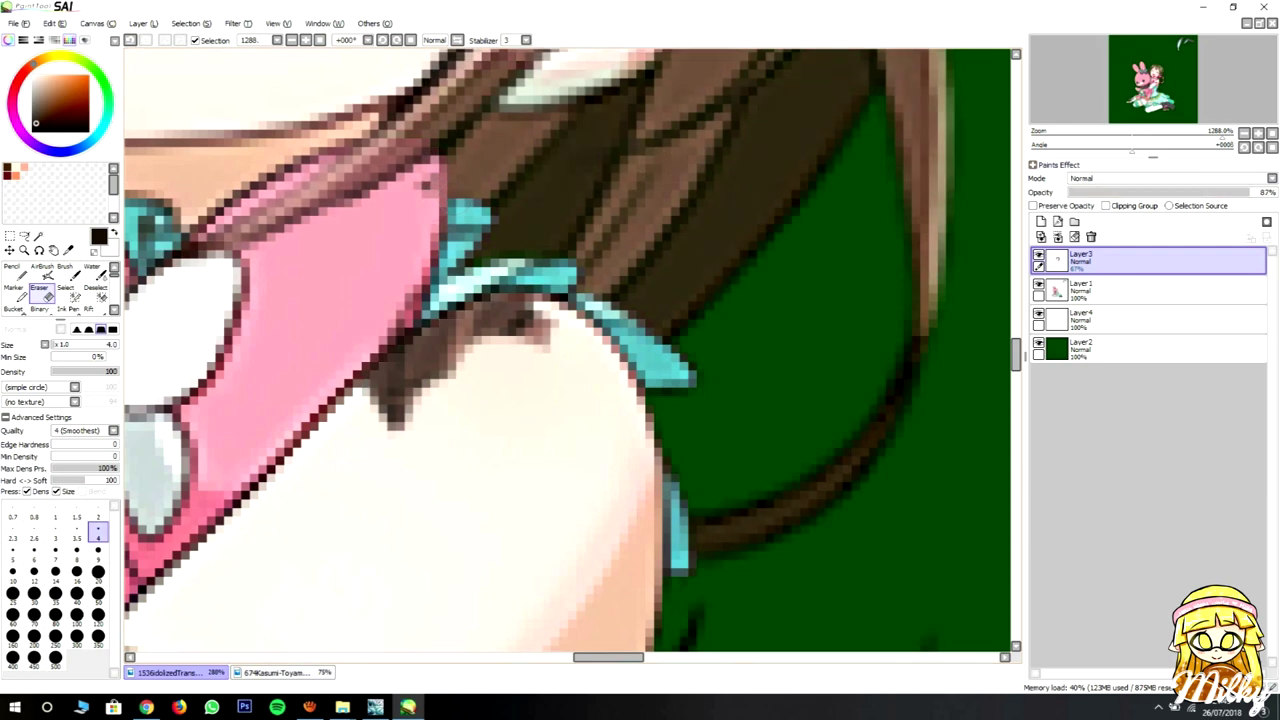
pyautogui.moveTo(414, 293); pyautogui.dragTo(392, 425)
pyautogui.moveTo(400, 380); pyautogui.dragTo(545, 305)
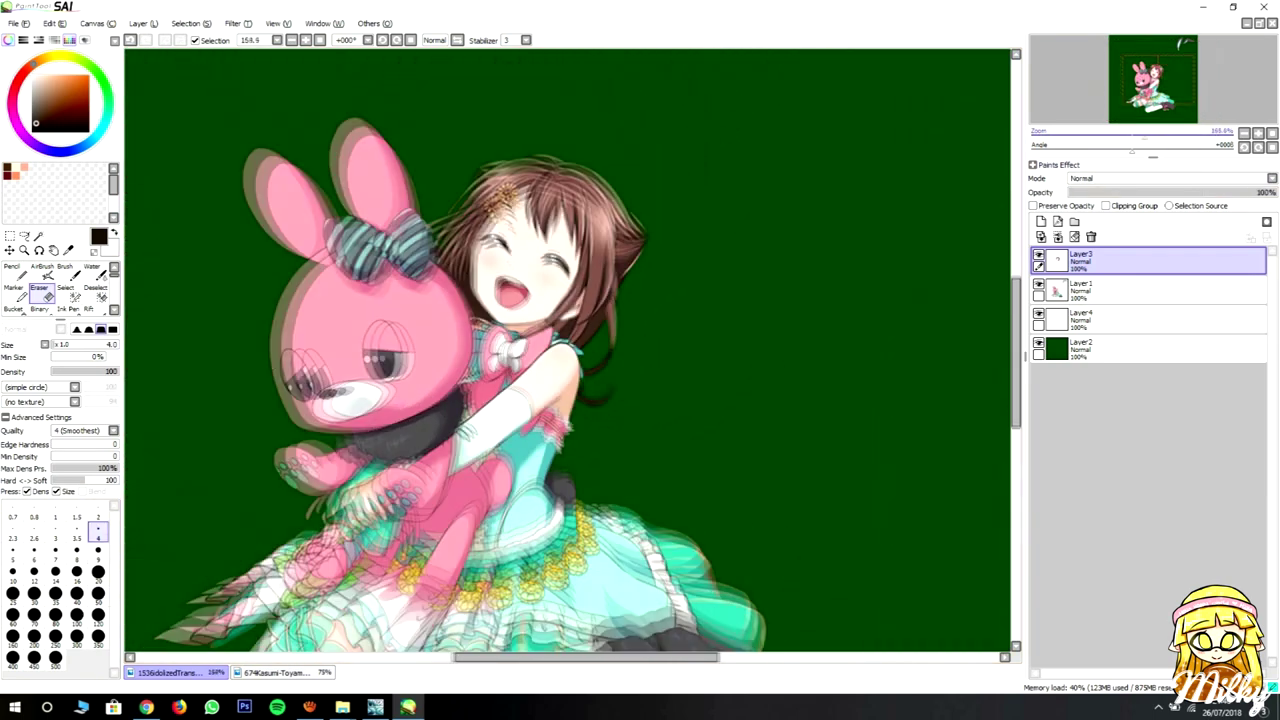
# - Examine how the new hair fits around the face, bangs and flower ornaments, close up and from rotated angles
pyautogui.scroll(8, 520, 300)
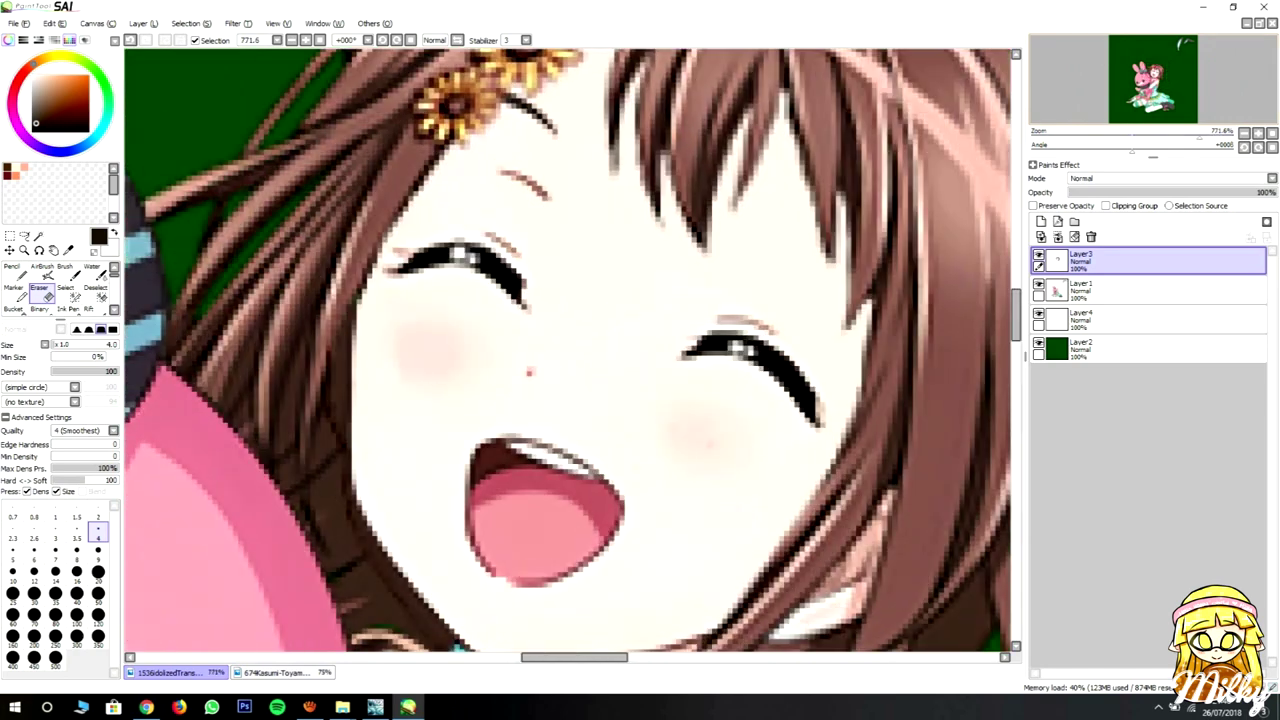
pyautogui.press('n')
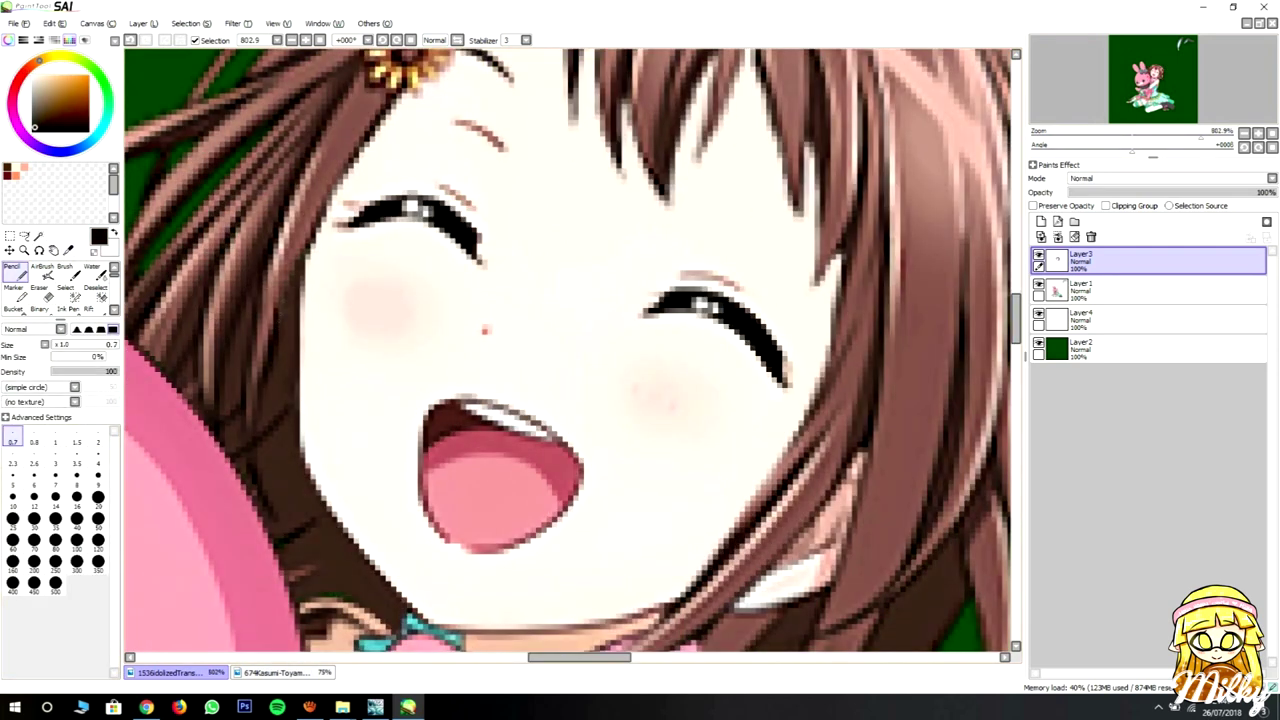
pyautogui.press('Delete')
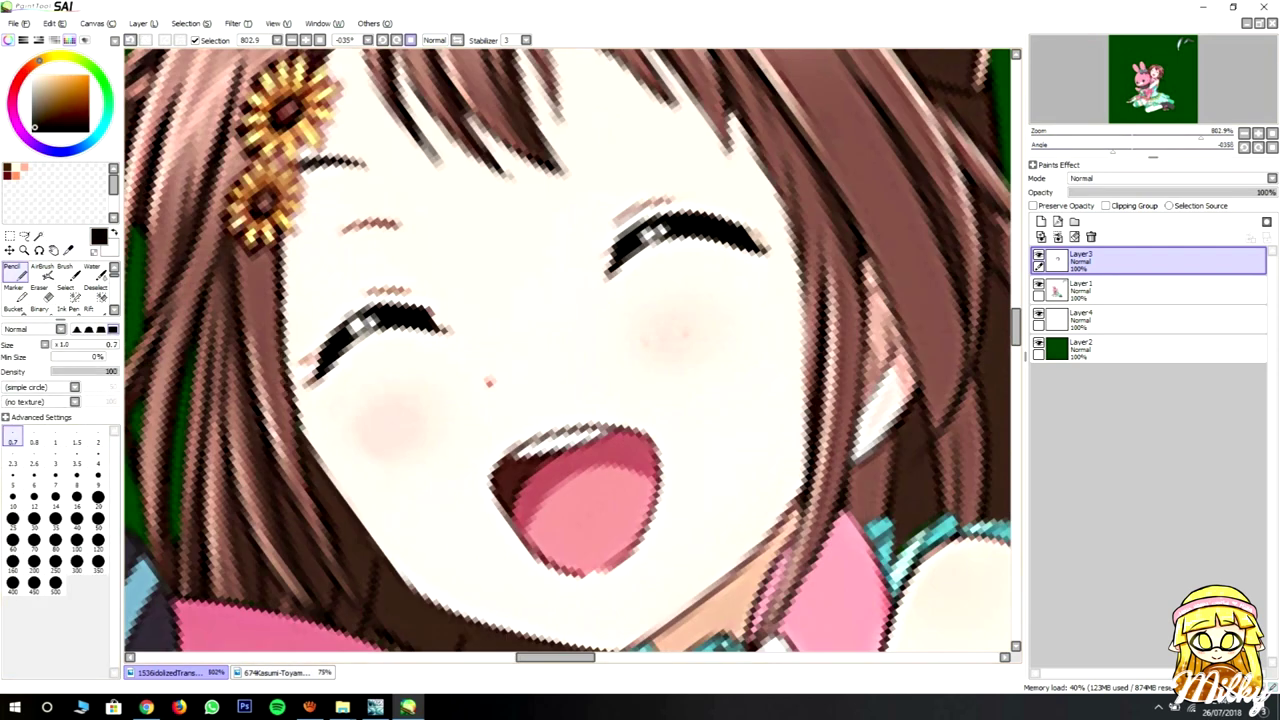
pyautogui.press('Home')
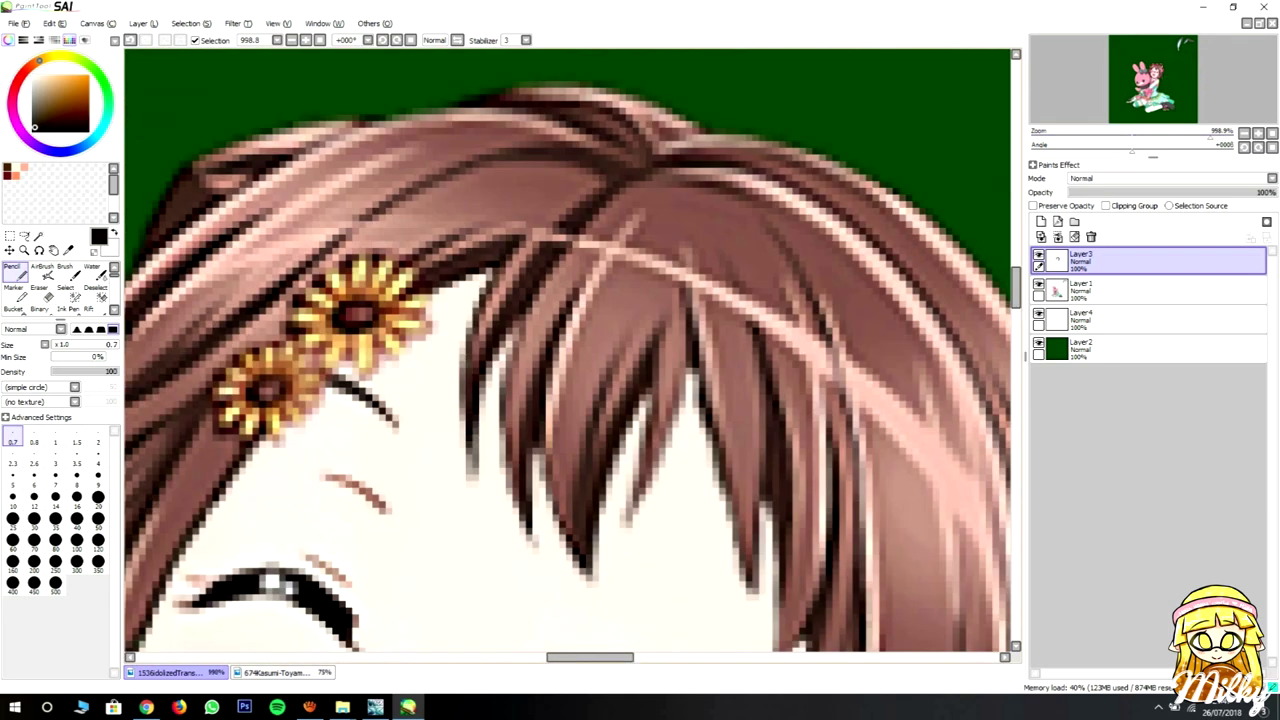
pyautogui.scroll(-5, 573, 350)
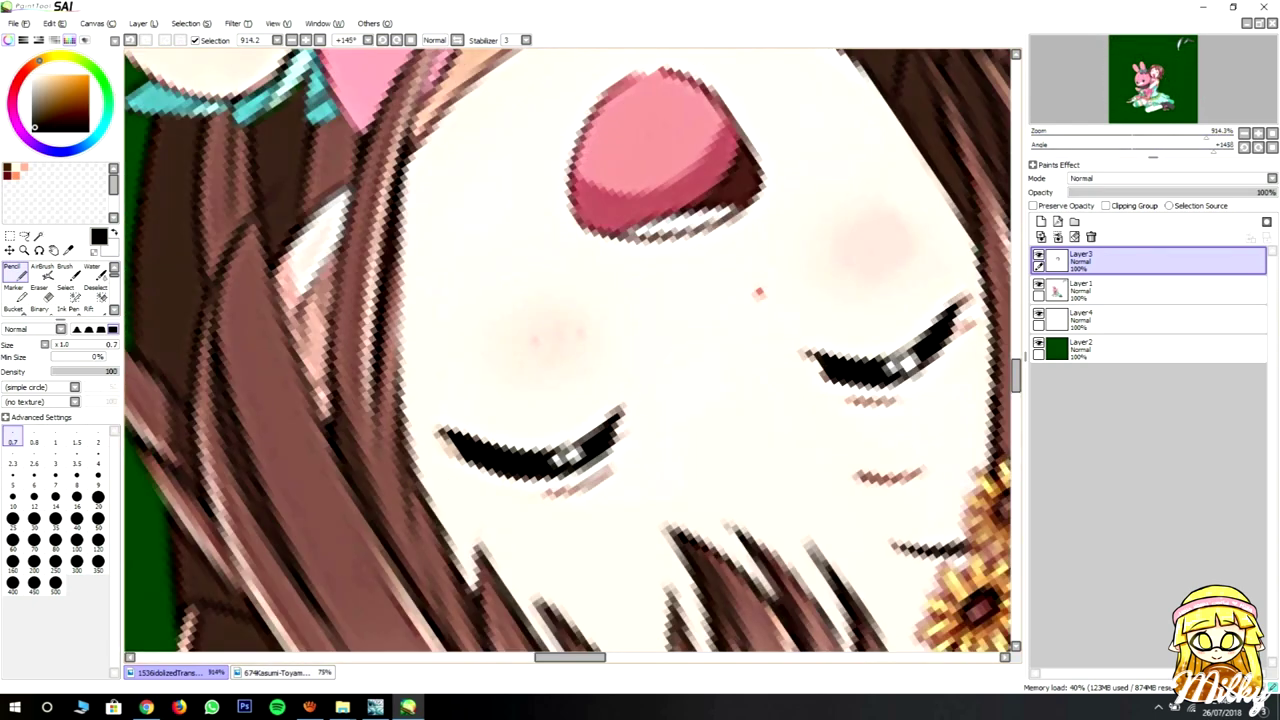
pyautogui.scroll(6, 567, 350)
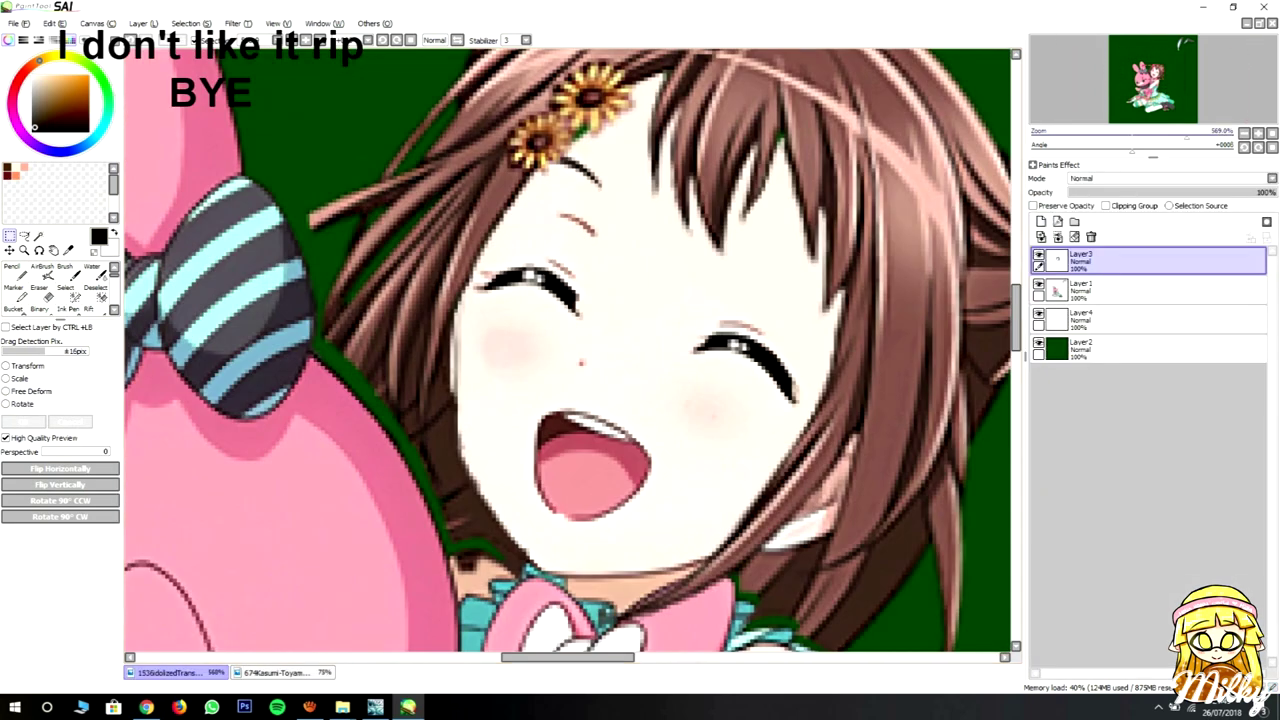
pyautogui.press('e')
pyautogui.click(1080, 290)
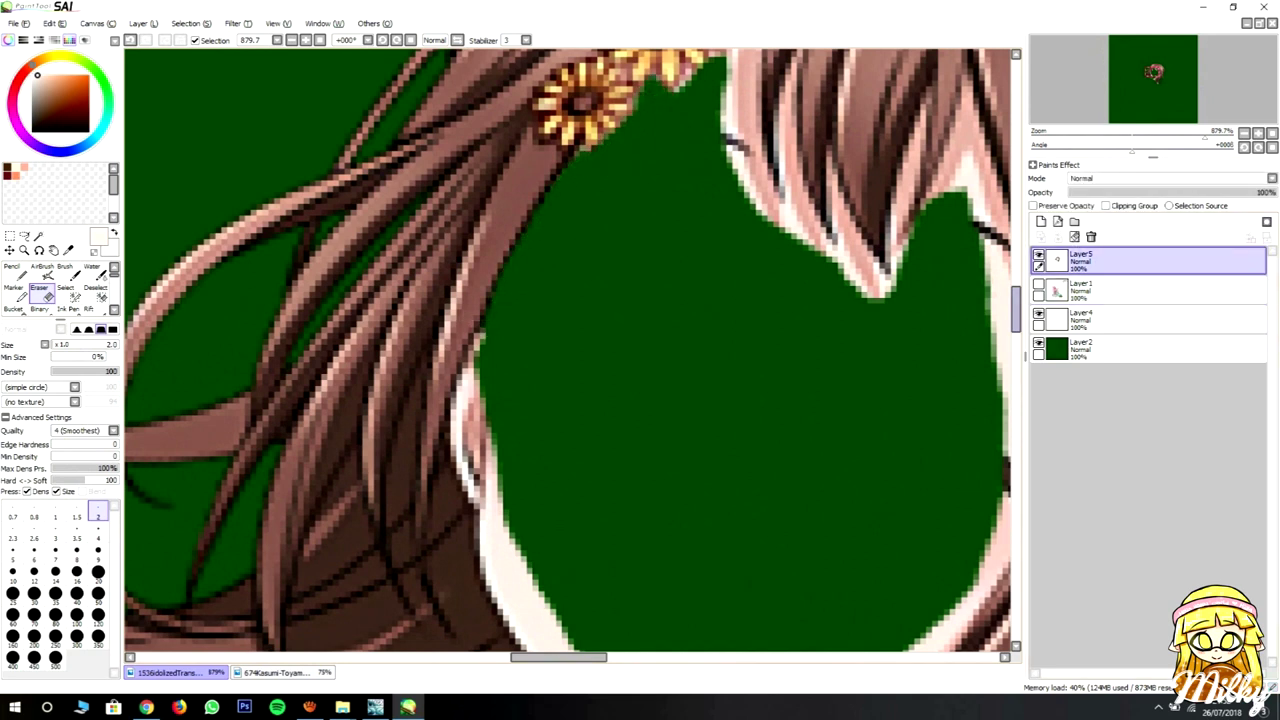
# - Erase the leftover skin strip on Layer5 along the inner hair edge beside the cheek and chin
pyautogui.scroll(-3, 510, 257)
pyautogui.moveTo(600, 555); pyautogui.dragTo(510, 440)
pyautogui.click(98, 551)
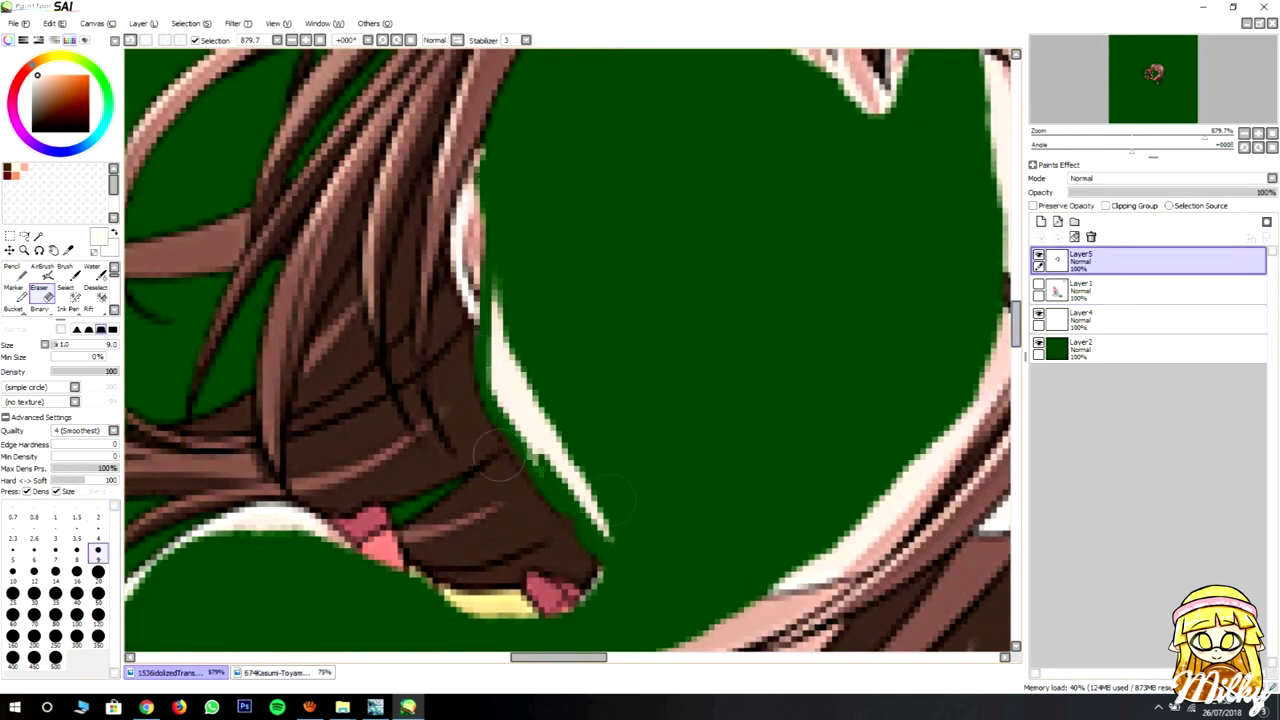
pyautogui.moveTo(495, 285); pyautogui.dragTo(515, 400)
pyautogui.moveTo(588, 545); pyautogui.dragTo(592, 105)
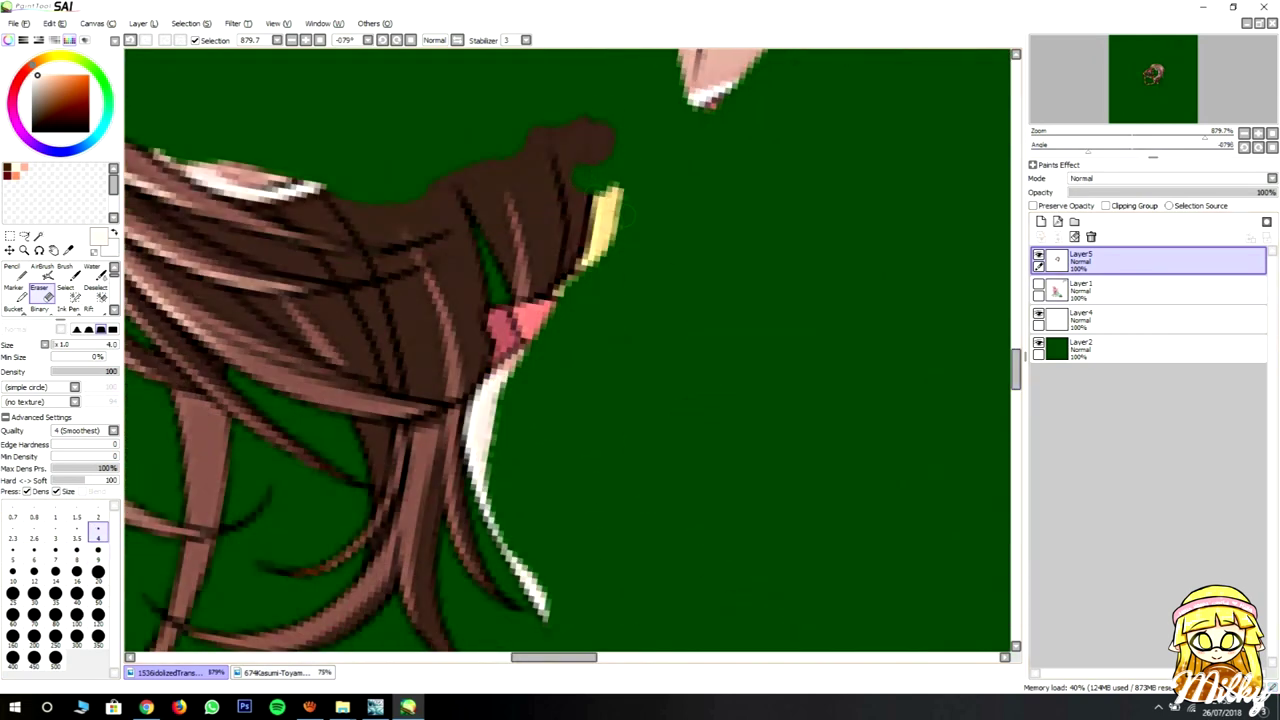
# - Erase the yellow, pink, white and black clothing remnants around the lower hair ends on Layer5 with a size 4 eraser
pyautogui.click(1080, 347)
pyautogui.keyDown('ctrl'); pyautogui.click(1080, 317); pyautogui.keyUp('ctrl')
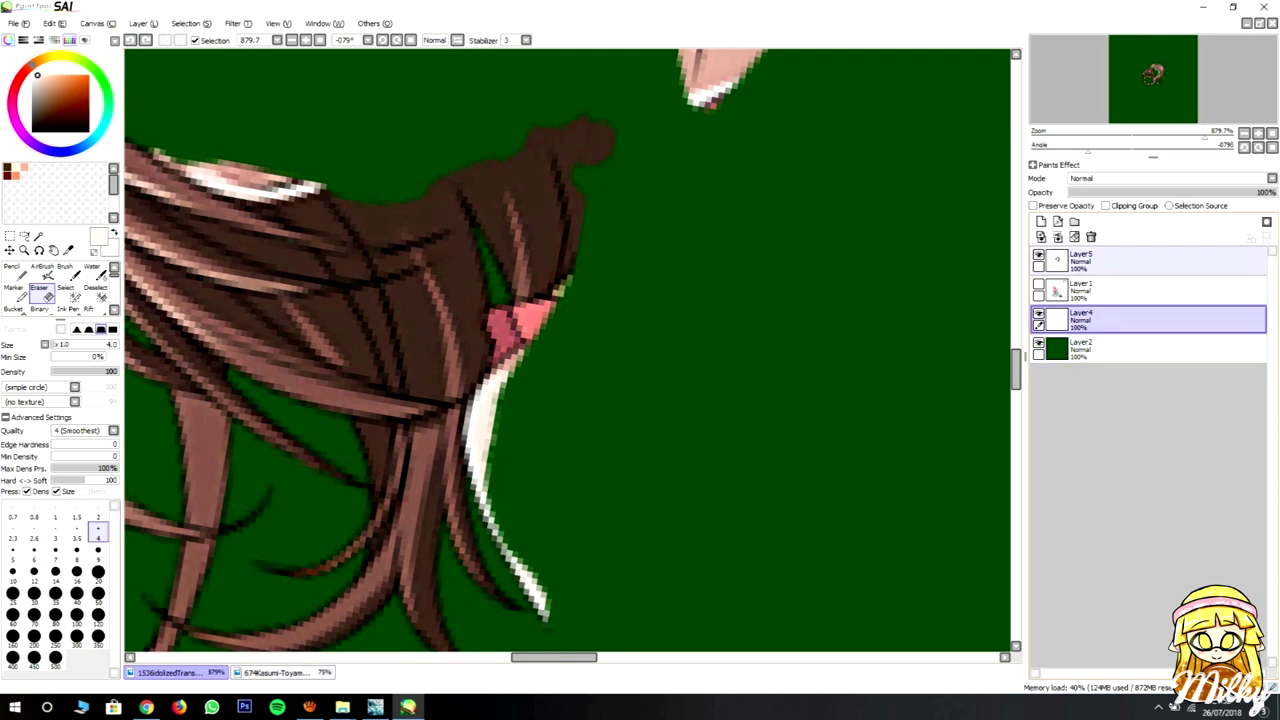
pyautogui.hotkey('ctrl', 'z')
pyautogui.moveTo(501, 309)
pyautogui.mouseDown()
pyautogui.moveTo(525, 345)
pyautogui.moveTo(470, 425)
pyautogui.mouseUp()
pyautogui.press('Home')
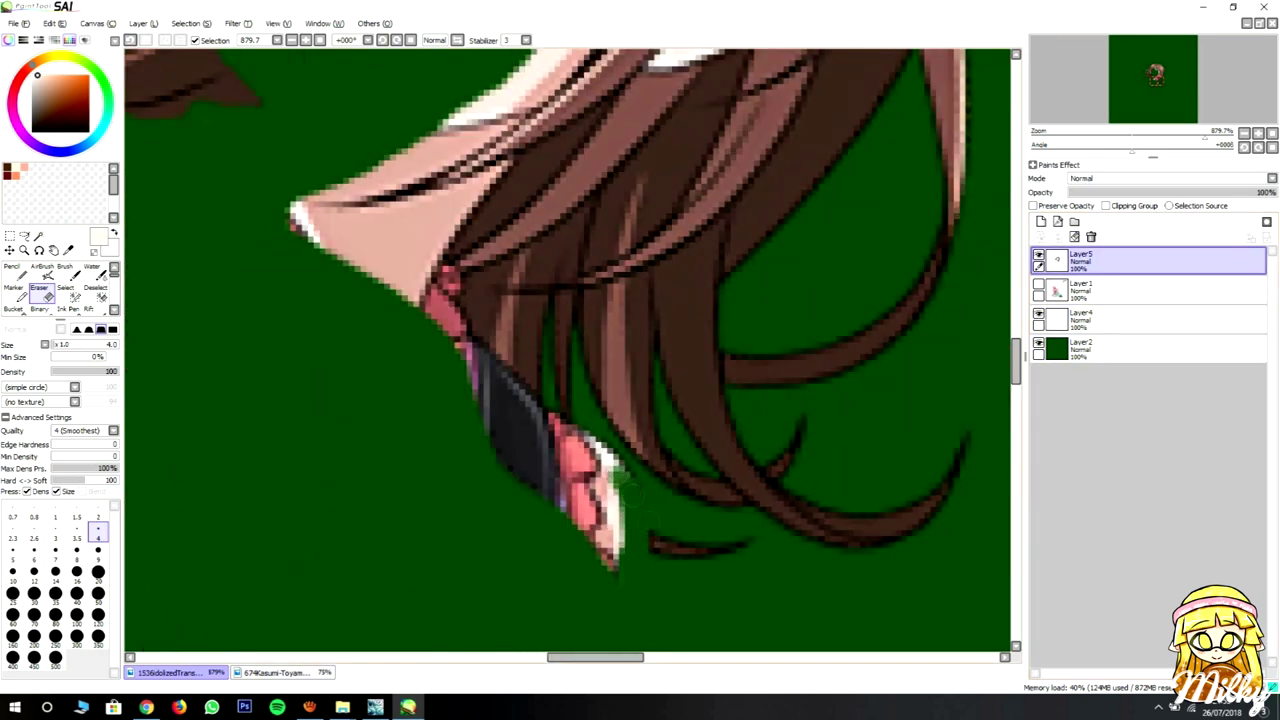
pyautogui.moveTo(478, 380); pyautogui.dragTo(614, 562)
# - Erase the broad skin patches on Layer5 beside the flower ornaments and in the gap between the bangs
pyautogui.scroll(-5, 614, 562)
pyautogui.scroll(3, 567, 350)
pyautogui.scroll(5, 363, 229)
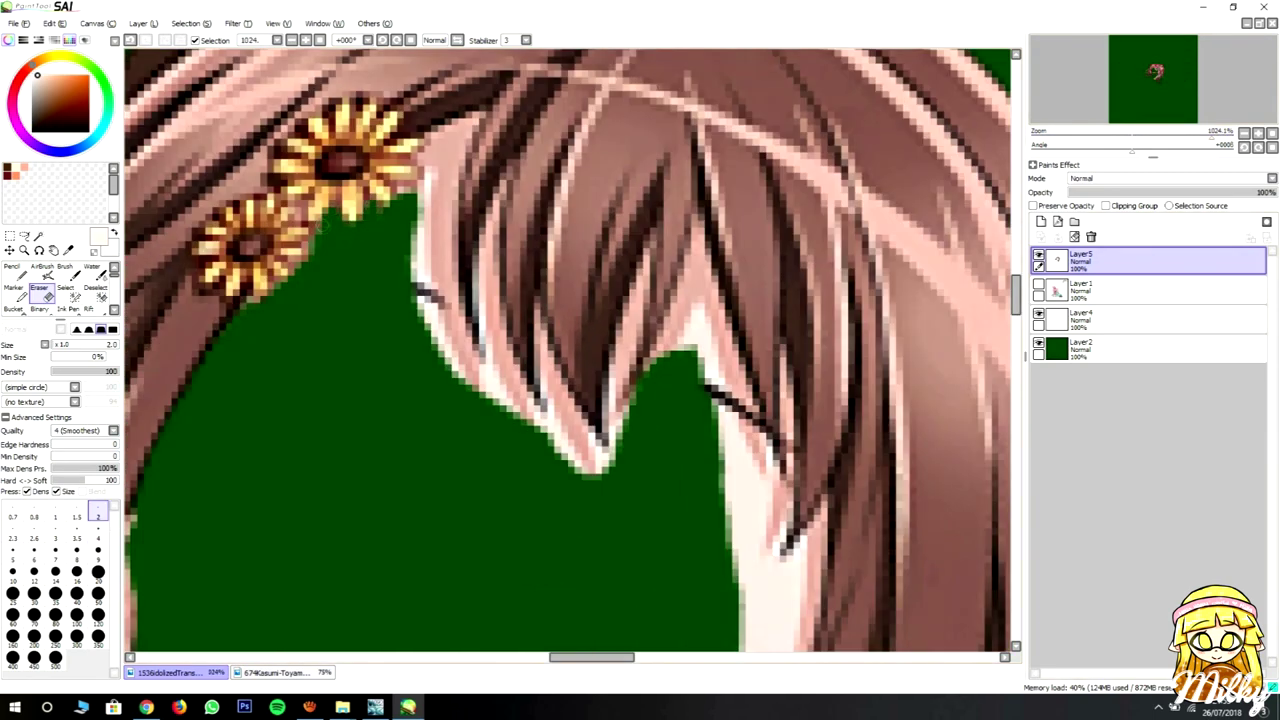
pyautogui.moveTo(470, 110)
pyautogui.mouseDown()
pyautogui.moveTo(450, 310)
pyautogui.moveTo(430, 150)
pyautogui.moveTo(410, 270)
pyautogui.moveTo(600, 470)
pyautogui.mouseUp()
pyautogui.press(']')
pyautogui.press(']')
pyautogui.press(']')
pyautogui.press(']')
pyautogui.moveTo(697, 289); pyautogui.dragTo(748, 600)
# - Clean the skin fringe from the tips and edges of the central bangs with a size 2 eraser
pyautogui.press('[')
pyautogui.press('[')
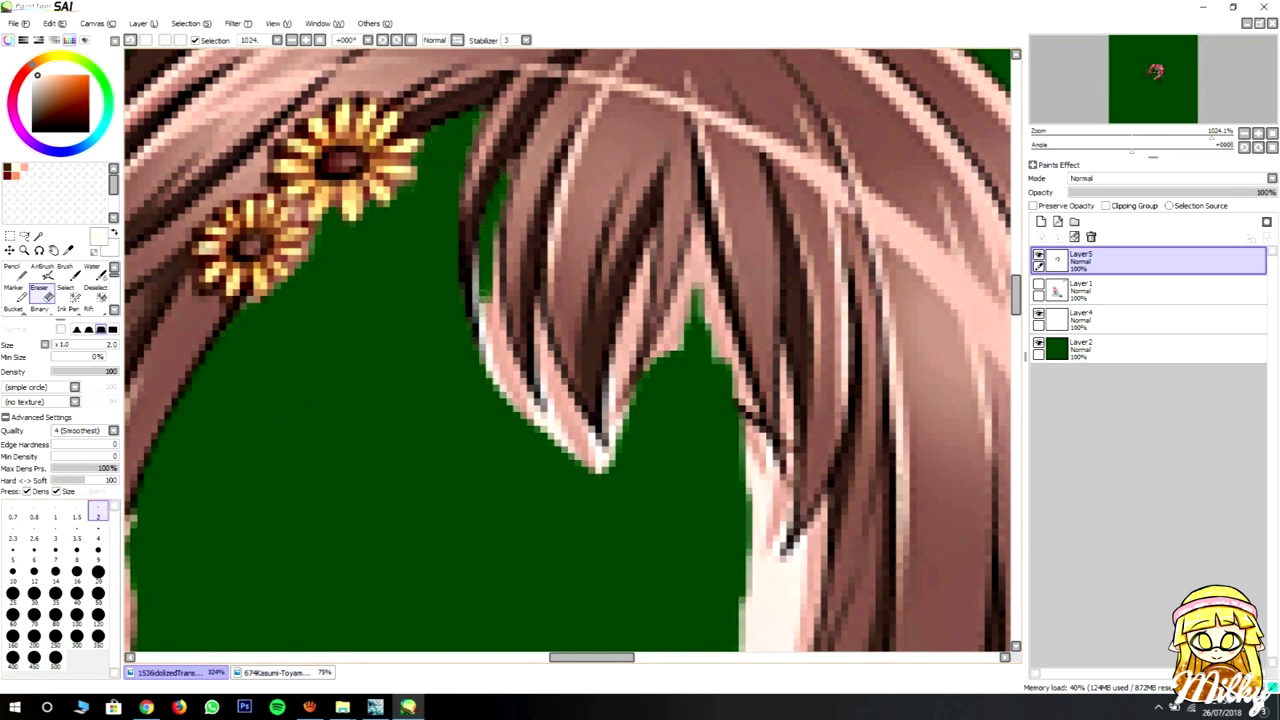
pyautogui.moveTo(490, 212); pyautogui.dragTo(497, 350)
pyautogui.moveTo(536, 310); pyautogui.dragTo(605, 465)
pyautogui.moveTo(548, 380); pyautogui.dragTo(612, 470)
pyautogui.scroll(-10, 600, 460)
pyautogui.scroll(10, 600, 460)
pyautogui.moveTo(668, 205); pyautogui.dragTo(618, 440)
pyautogui.moveTo(690, 305); pyautogui.dragTo(625, 460)
pyautogui.moveTo(720, 215); pyautogui.dragTo(665, 340)
pyautogui.moveTo(716, 188); pyautogui.dragTo(748, 340)
# - Erase the remaining skin between the outer bangs and along the side strands, finishing with a size 4 eraser
pyautogui.moveTo(745, 260); pyautogui.dragTo(810, 515)
pyautogui.moveTo(740, 225); pyautogui.dragTo(690, 355)
pyautogui.moveTo(820, 340); pyautogui.dragTo(822, 540)
pyautogui.scroll(-2, 822, 500)
pyautogui.moveTo(840, 300); pyautogui.dragTo(815, 495)
pyautogui.moveTo(880, 350); pyautogui.dragTo(780, 540)
pyautogui.scroll(-2, 800, 480)
pyautogui.hotkey('ctrl', 'z')
pyautogui.moveTo(870, 240)
pyautogui.mouseDown()
pyautogui.moveTo(815, 323)
pyautogui.moveTo(845, 420)
pyautogui.mouseUp()
pyautogui.click(98, 532)
pyautogui.moveTo(800, 200); pyautogui.dragTo(794, 344)
pyautogui.moveTo(812, 290)
pyautogui.mouseDown()
pyautogui.moveTo(780, 480)
pyautogui.moveTo(620, 560)
pyautogui.moveTo(460, 500)
pyautogui.moveTo(400, 380)
pyautogui.mouseUp()
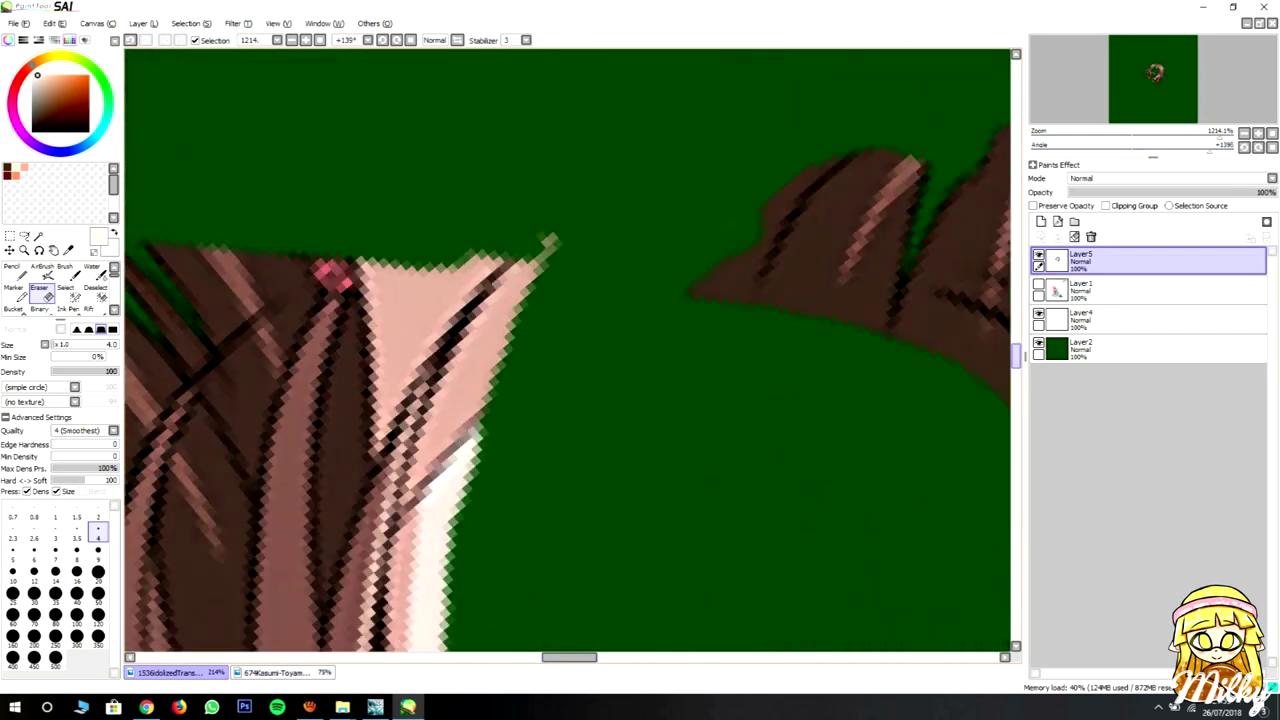
# - Erase the leftover face and neck skin around the long side strand's tip on Layer5
pyautogui.scroll(-6, 625, 505)
pyautogui.scroll(6, 625, 505)
pyautogui.moveTo(621, 504); pyautogui.dragTo(600, 290)
pyautogui.moveTo(605, 440)
pyautogui.mouseDown()
pyautogui.moveTo(590, 210)
pyautogui.moveTo(606, 300)
pyautogui.moveTo(605, 514)
pyautogui.mouseUp()
pyautogui.moveTo(614, 406); pyautogui.dragTo(747, 151)
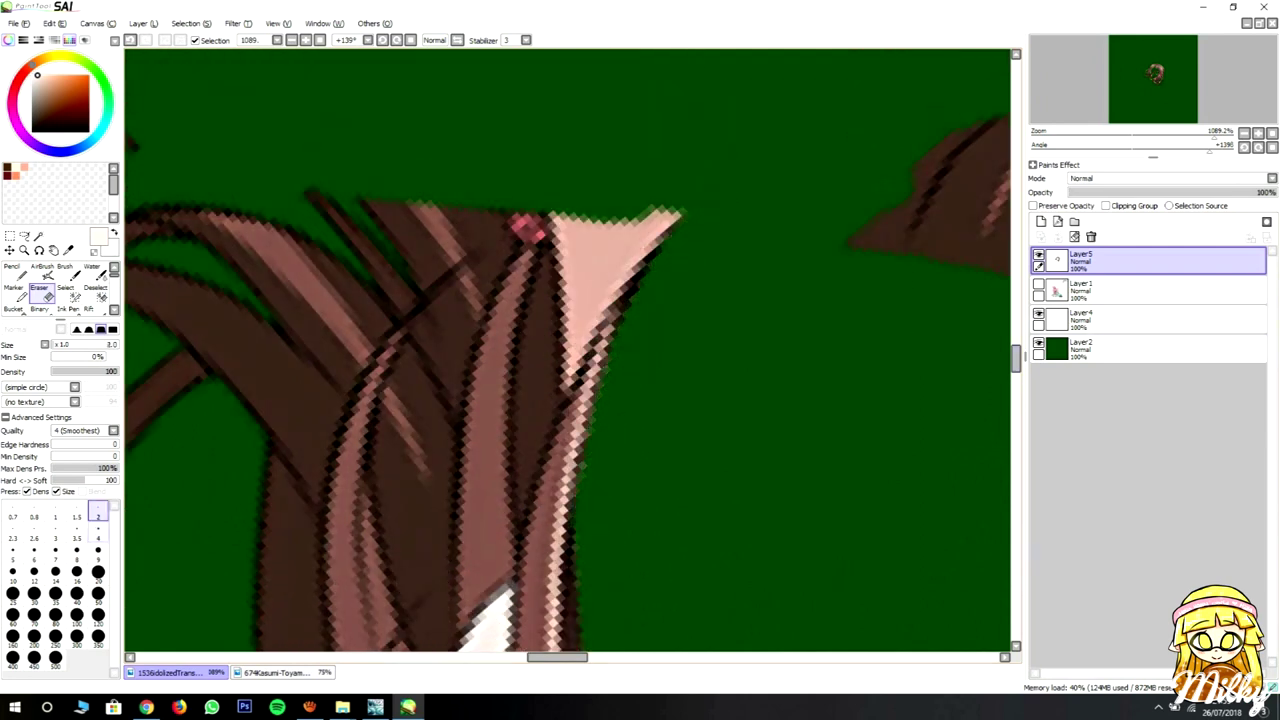
pyautogui.press('[')
pyautogui.moveTo(575, 385); pyautogui.dragTo(668, 222)
pyautogui.moveTo(575, 390); pyautogui.dragTo(556, 215)
pyautogui.moveTo(590, 340); pyautogui.dragTo(665, 186)
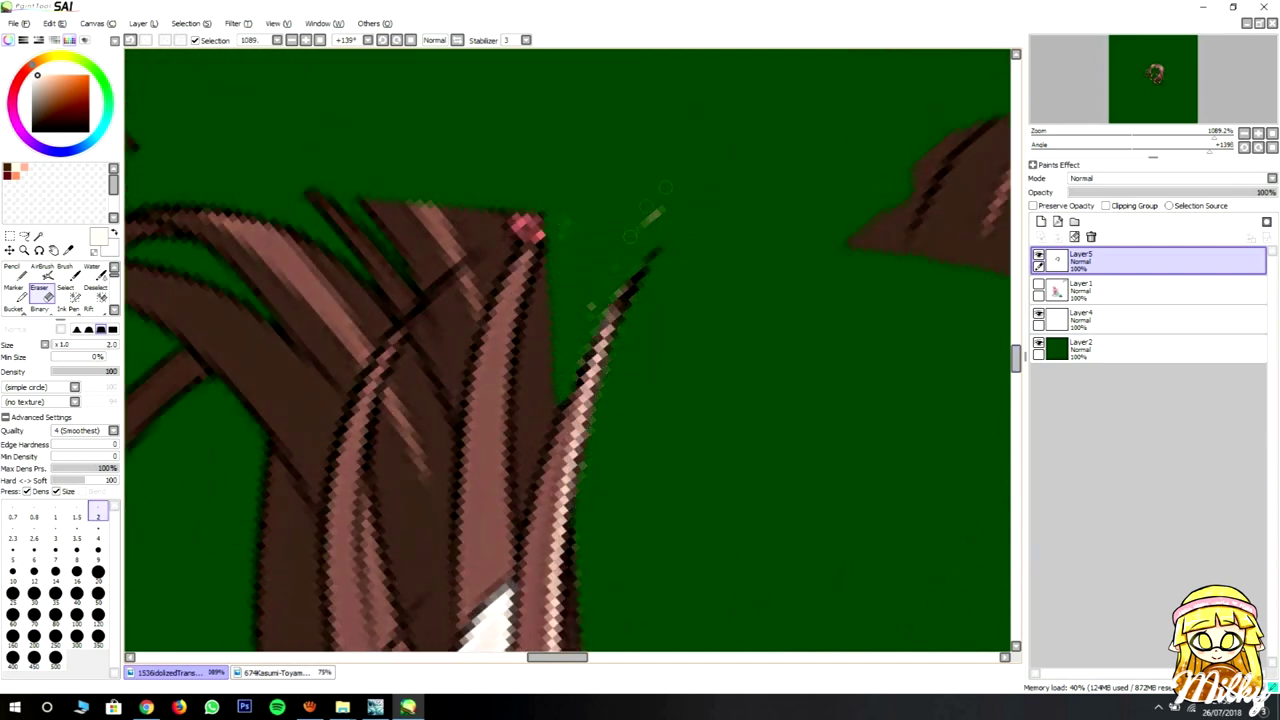
# - Touch up the face edge with skin colour on a new layer above Layer1 using a size 0.7 pencil
pyautogui.press('-')
pyautogui.press('-')
pyautogui.press('-')
pyautogui.press('Home')
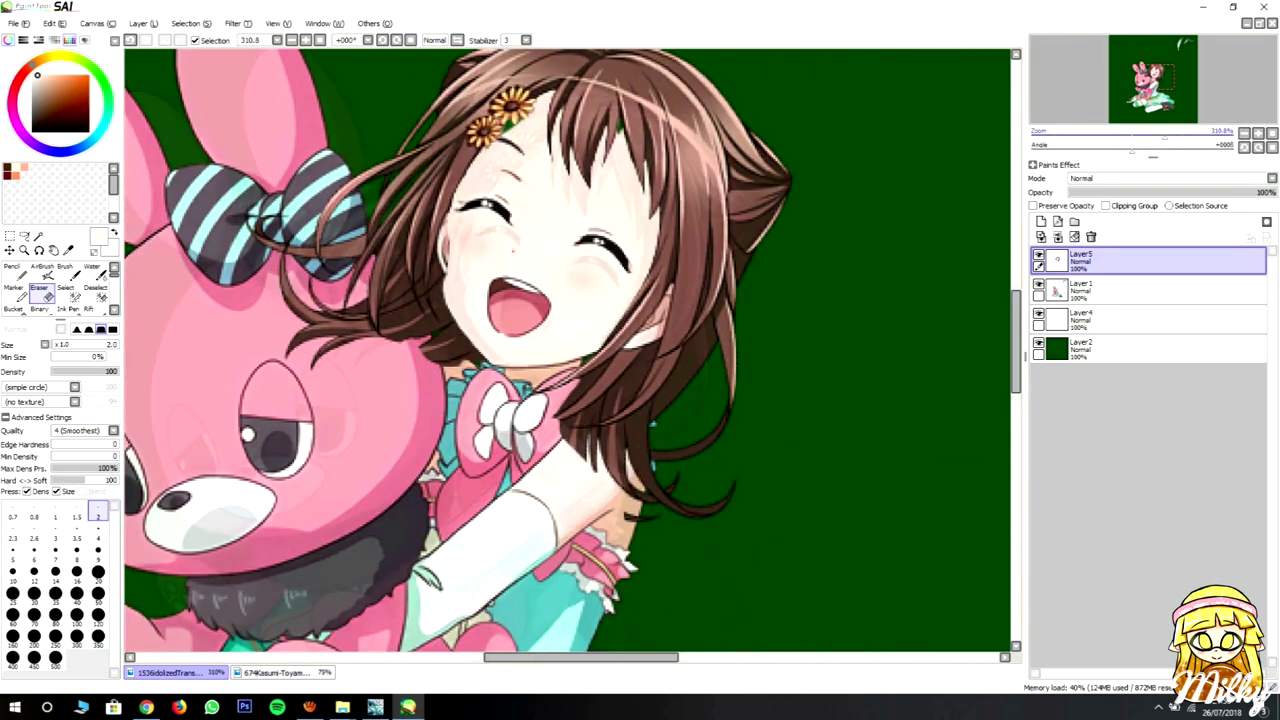
pyautogui.press('+')
pyautogui.press('+')
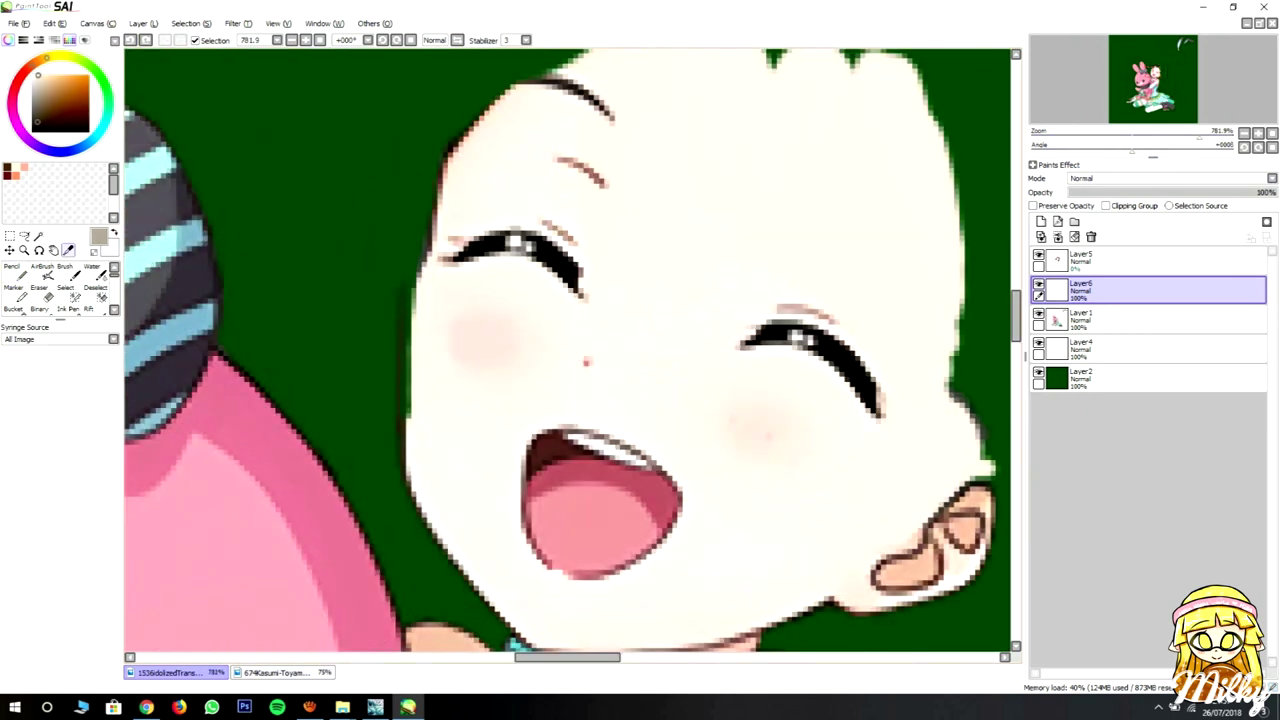
pyautogui.press('n')
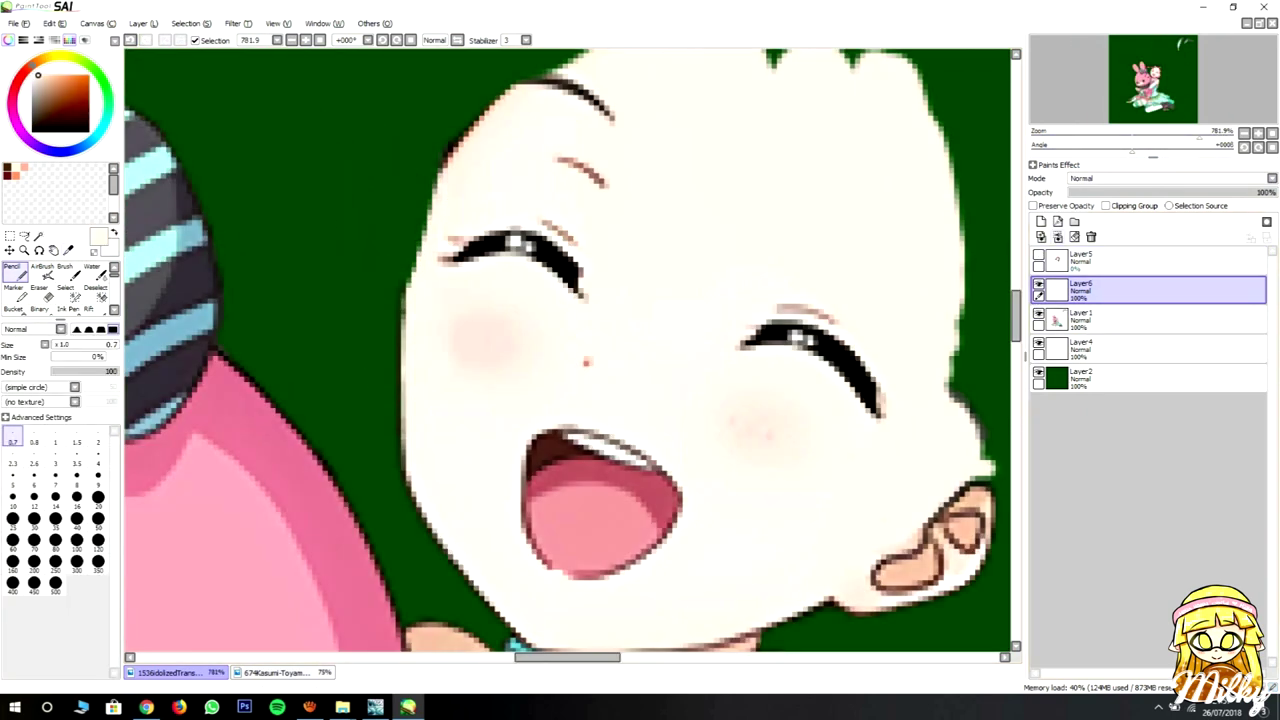
# - Reduce Layer5's opacity and erase the leftover skin beside the cheek with a size 2 eraser
pyautogui.click(1150, 262)
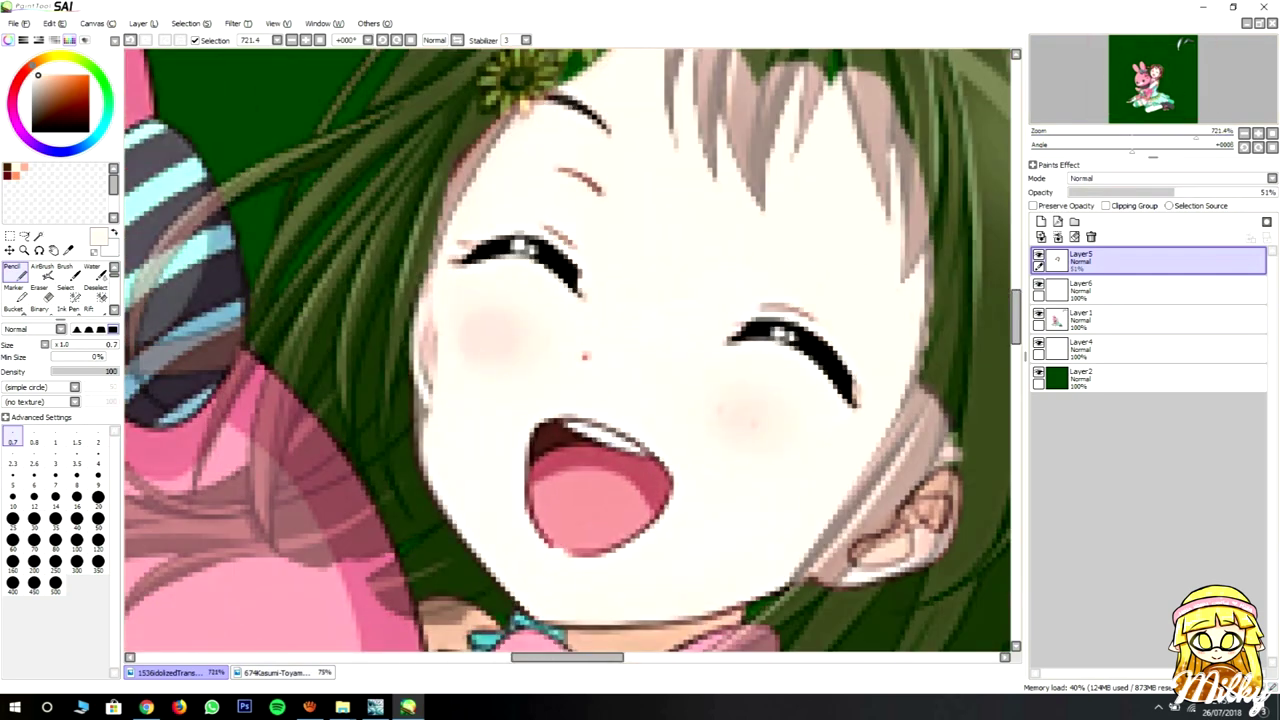
pyautogui.press('e')
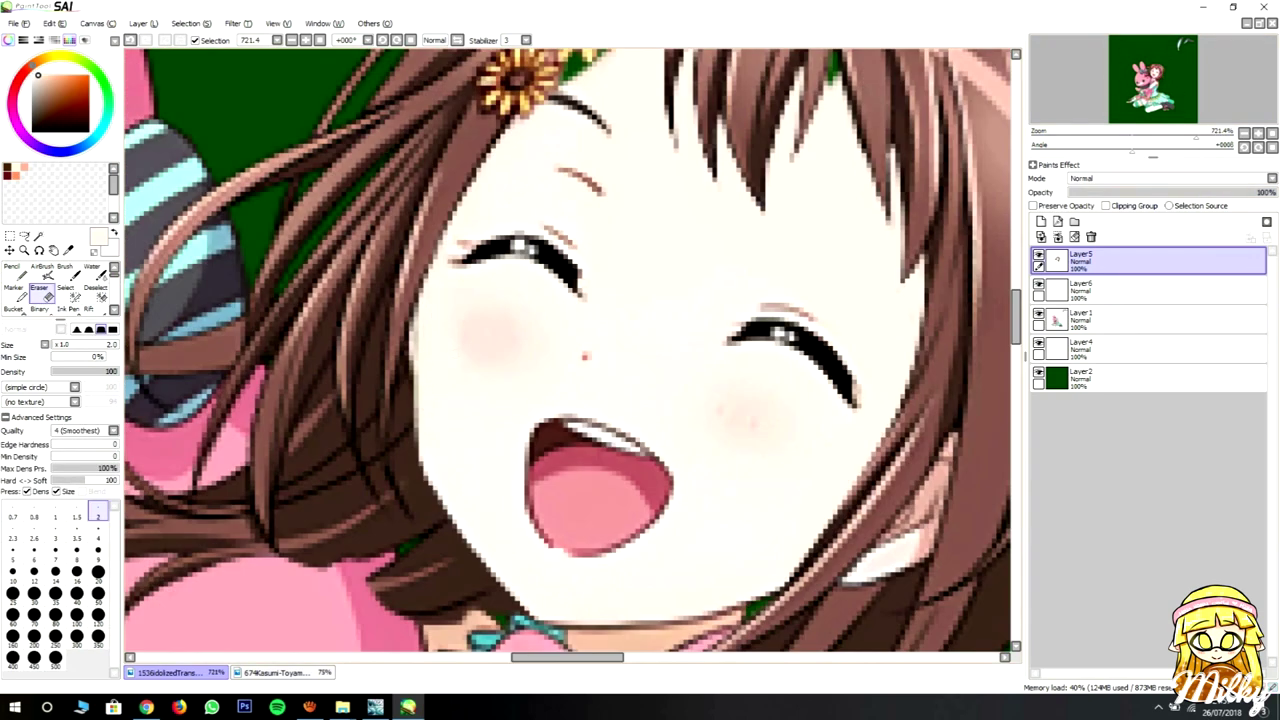
pyautogui.scroll(2, 567, 349)
pyautogui.scroll(-2, 567, 349)
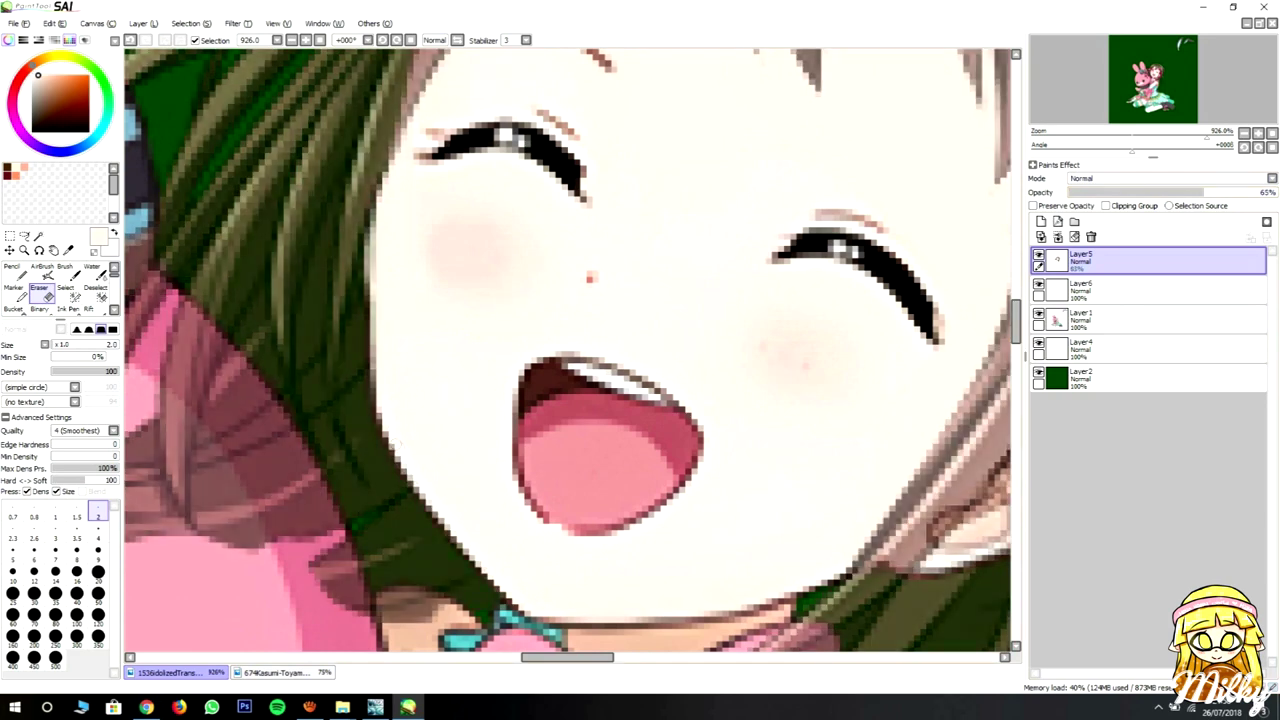
pyautogui.scroll(-10, 567, 349)
pyautogui.scroll(8, 567, 349)
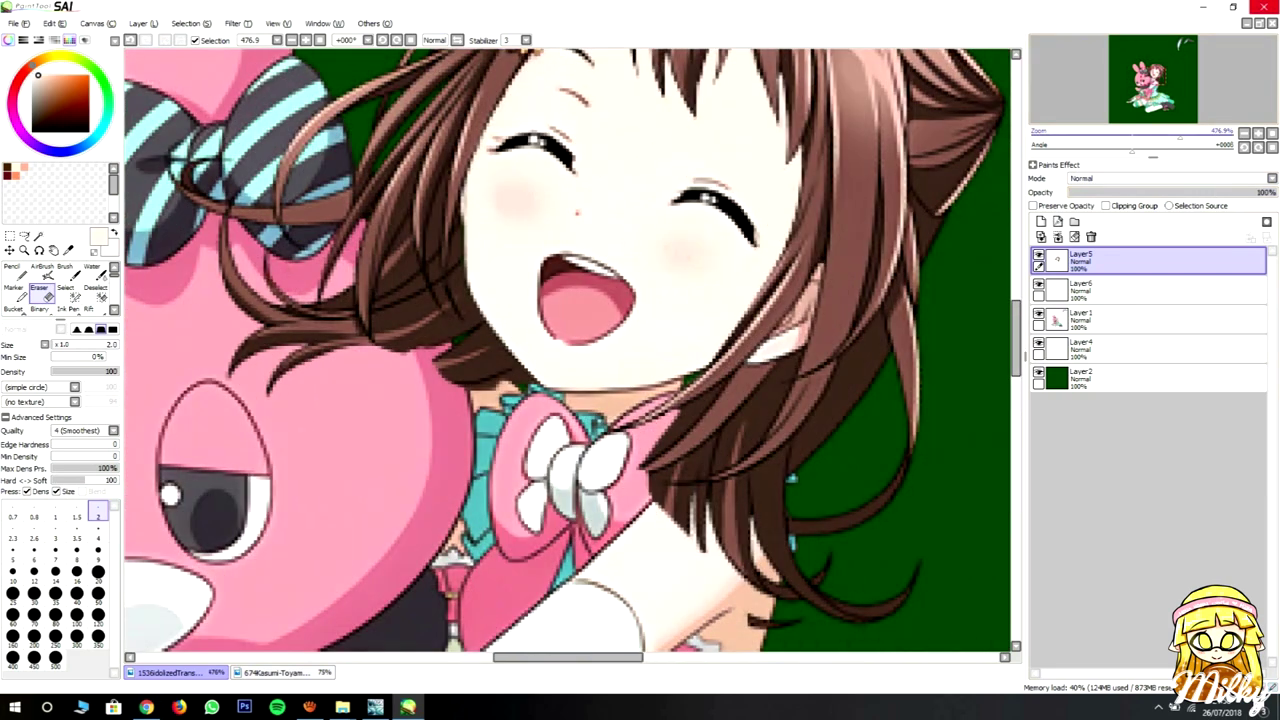
# - Set up a black size 0.7 pencil and add a new layer above Layer5
pyautogui.click(1150, 289)
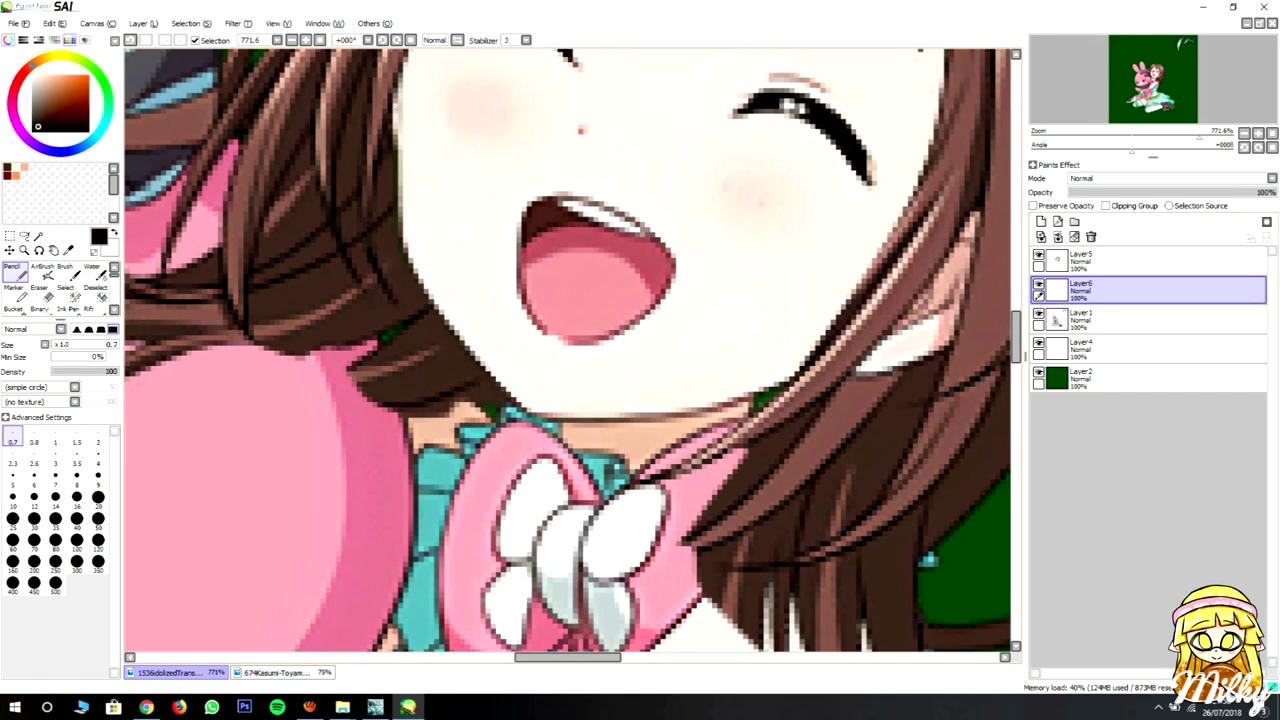
pyautogui.scroll(-4, 567, 349)
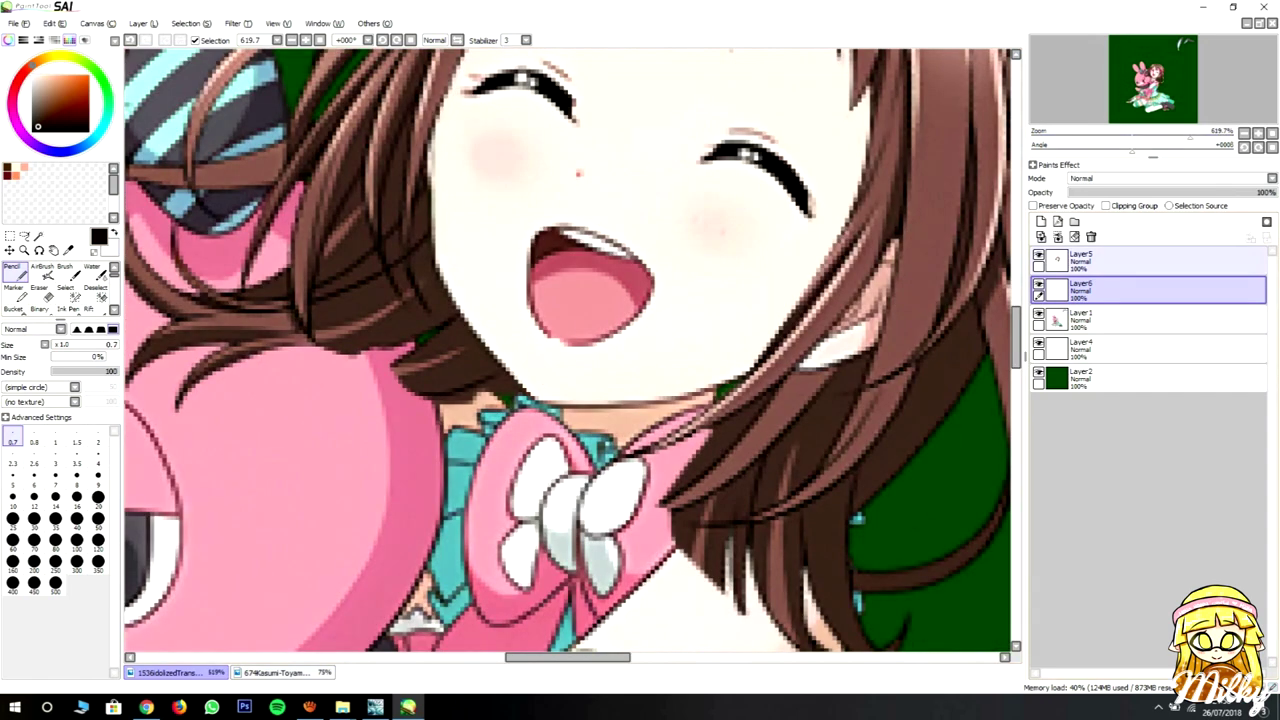
pyautogui.scroll(3, 567, 349)
pyautogui.hotkey('ctrl', 'shift', 'n')
pyautogui.scroll(-5, 567, 349)
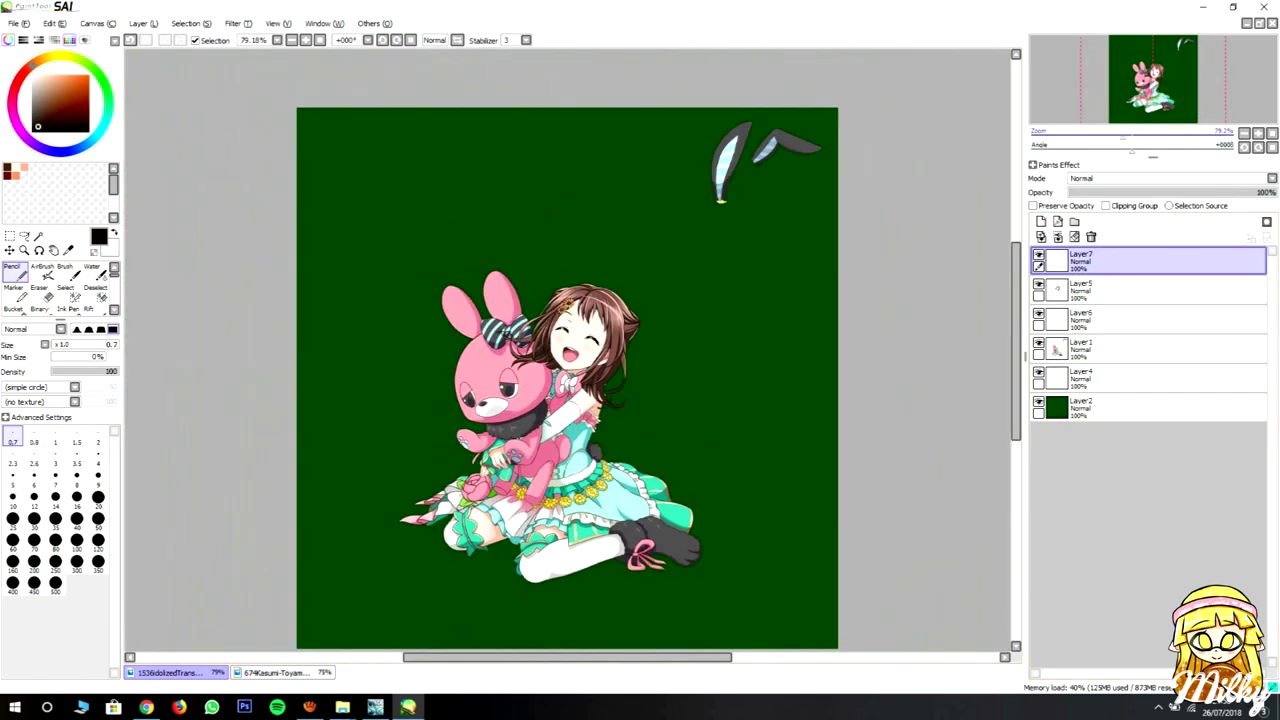
# - Pick a dark brown hair colour and paint over the green gaps beside the jaw and neck
pyautogui.scroll(3, 567, 349)
pyautogui.click(98, 474)
pyautogui.click(1150, 348)
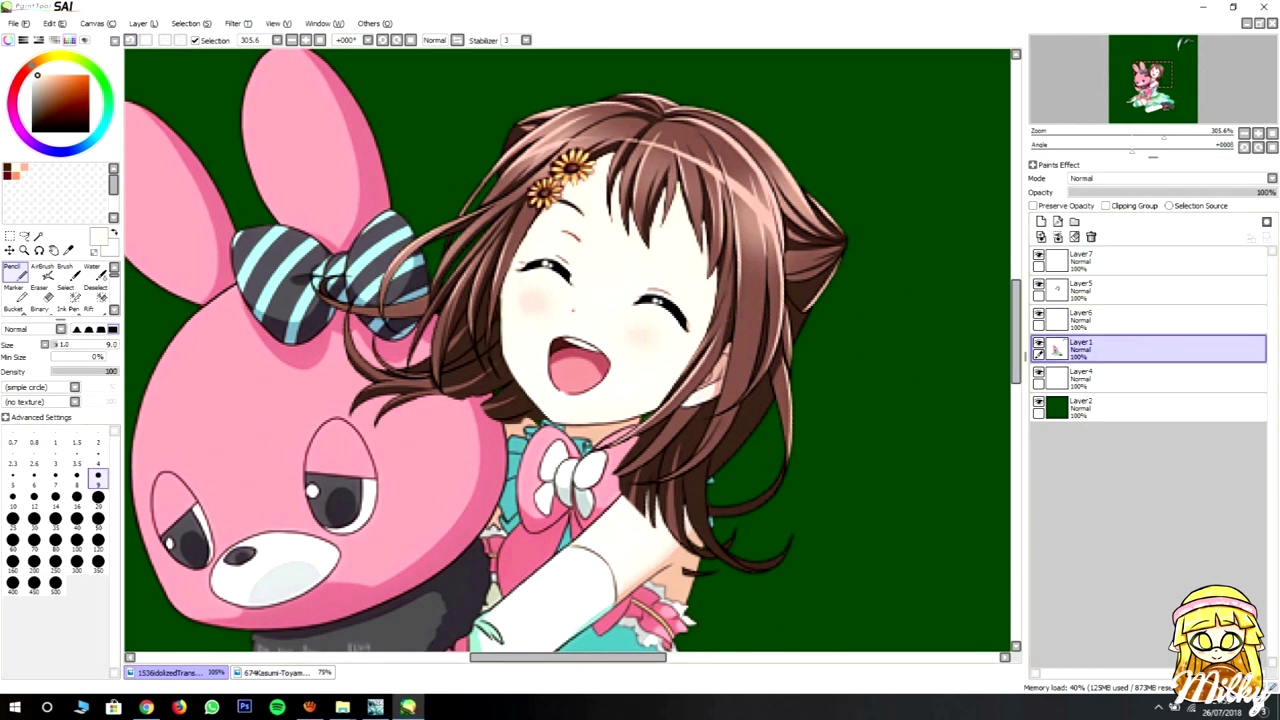
pyautogui.keyDown('alt'); pyautogui.click(709, 409); pyautogui.keyUp('alt')
pyautogui.scroll(3, 709, 409)
pyautogui.keyDown('ctrl'); pyautogui.keyDown('shift'); pyautogui.click(709, 409); pyautogui.keyUp('shift'); pyautogui.keyUp('ctrl')
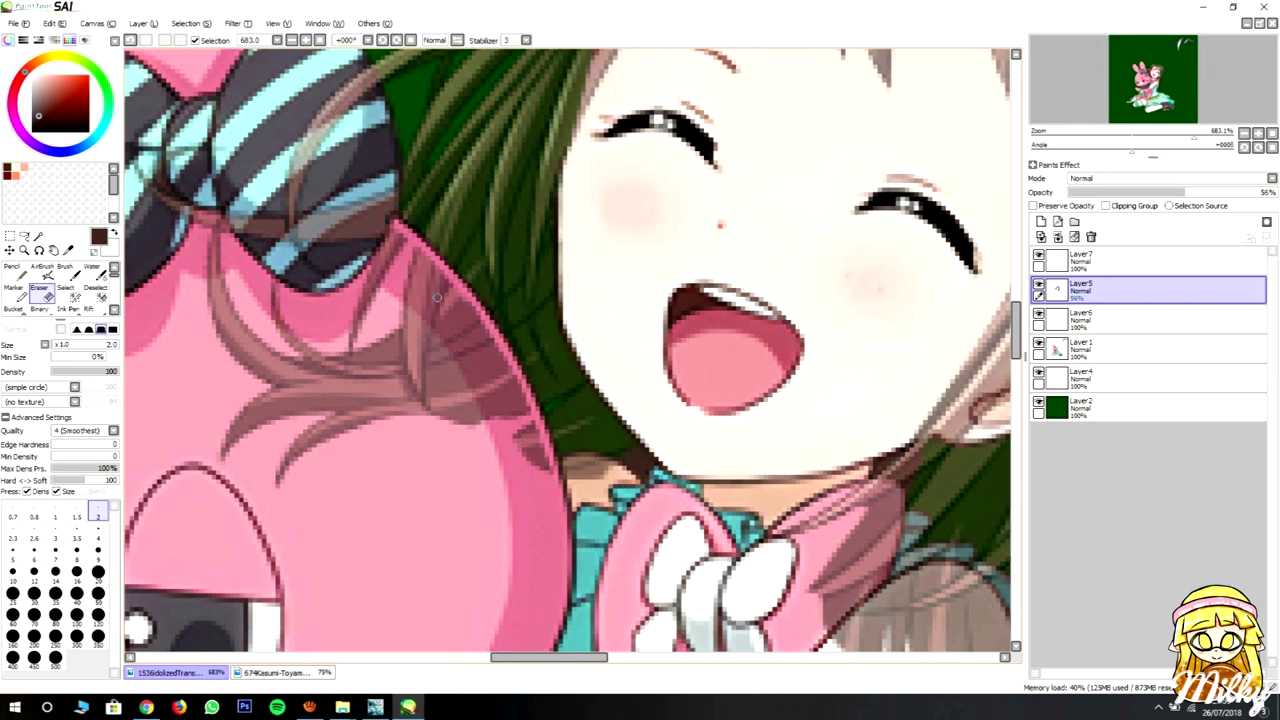
# - Erase the hair strands on Layer5 that cover the rabbit's head and striped bow, using a size 9 eraser
pyautogui.moveTo(540, 470); pyautogui.dragTo(420, 280)
pyautogui.click(97, 550)
pyautogui.moveTo(245, 445)
pyautogui.mouseDown()
pyautogui.moveTo(215, 300)
pyautogui.moveTo(441, 455)
pyautogui.moveTo(380, 230)
pyautogui.mouseUp()
pyautogui.moveTo(400, 300); pyautogui.dragTo(505, 405)
pyautogui.moveTo(240, 260); pyautogui.dragTo(320, 420)
pyautogui.moveTo(470, 190); pyautogui.dragTo(350, 380)
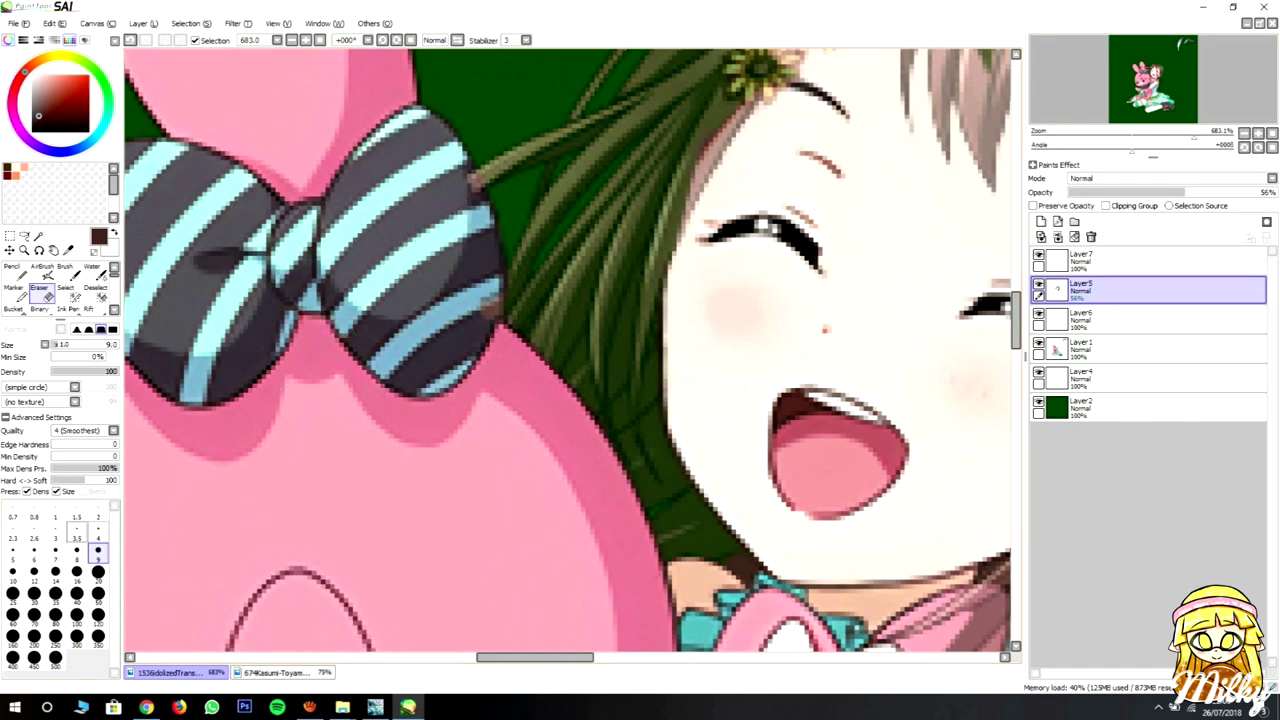
# - Restore Layer5's opacity to 100%
pyautogui.scroll(-5, 570, 350)
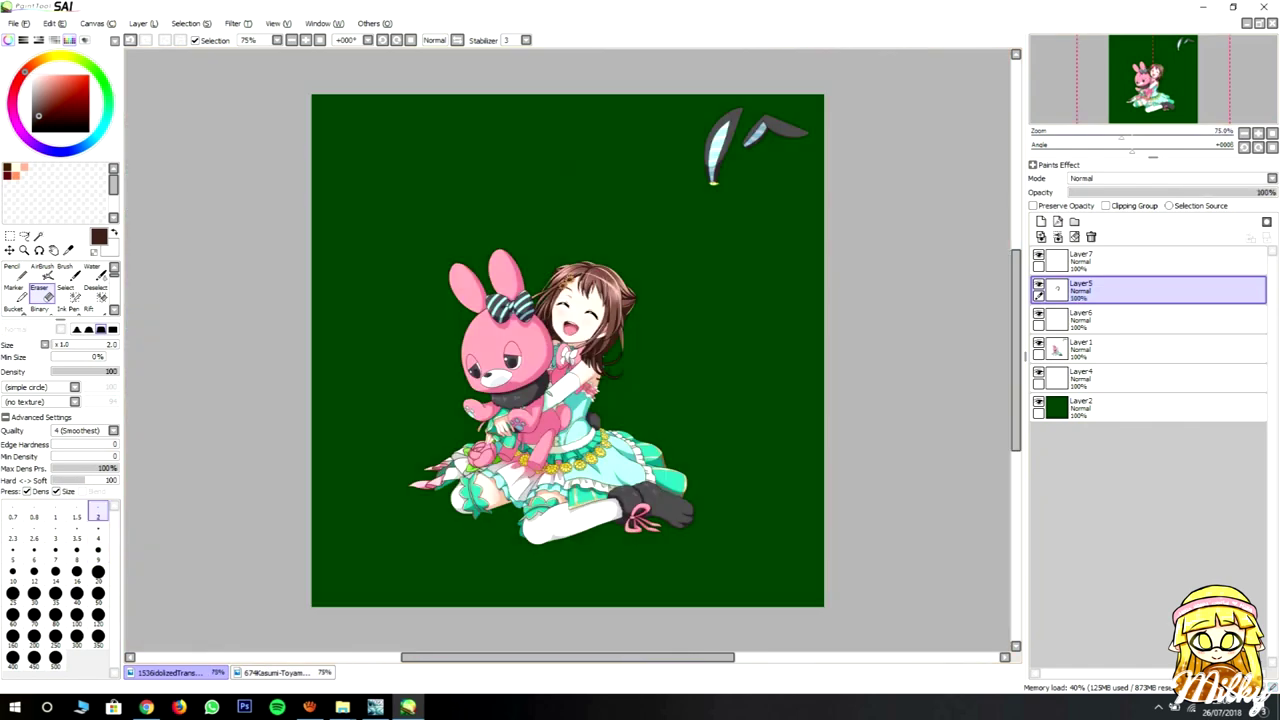
pyautogui.scroll(5, 570, 350)
pyautogui.hscroll(5, 570, 350)
pyautogui.scroll(2, 570, 350)
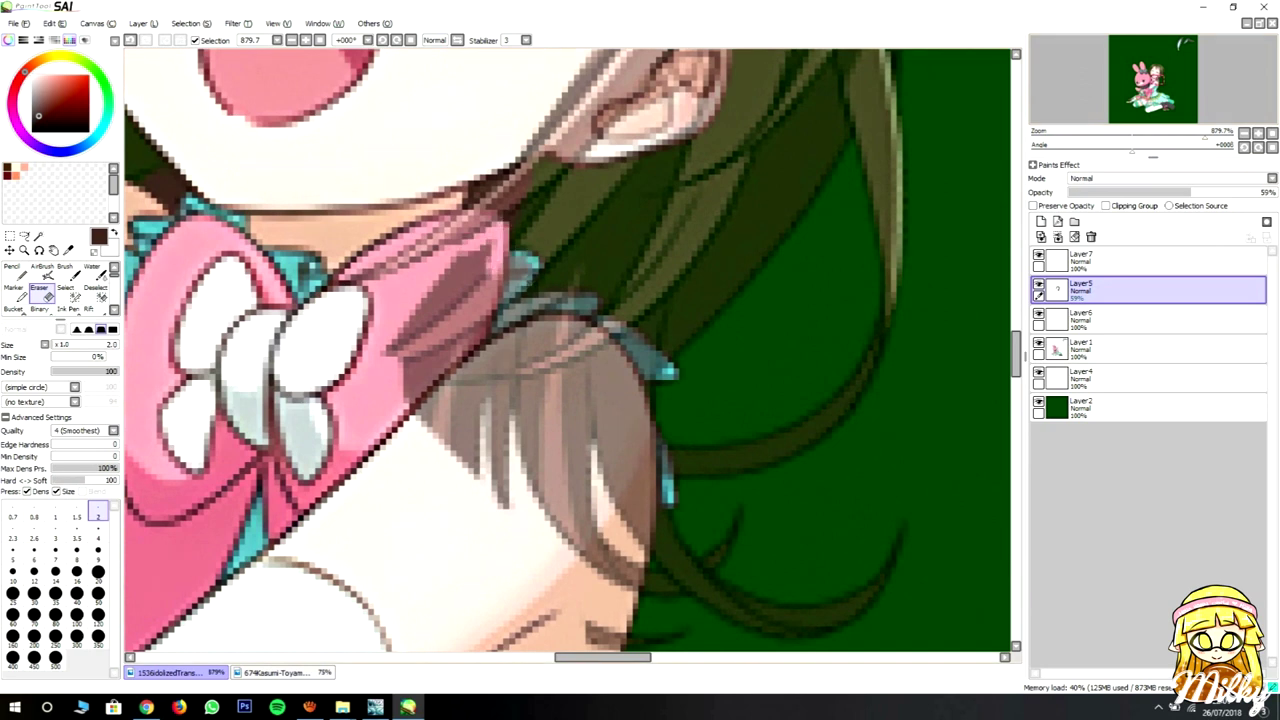
pyautogui.moveTo(1131, 152); pyautogui.dragTo(1073, 152)
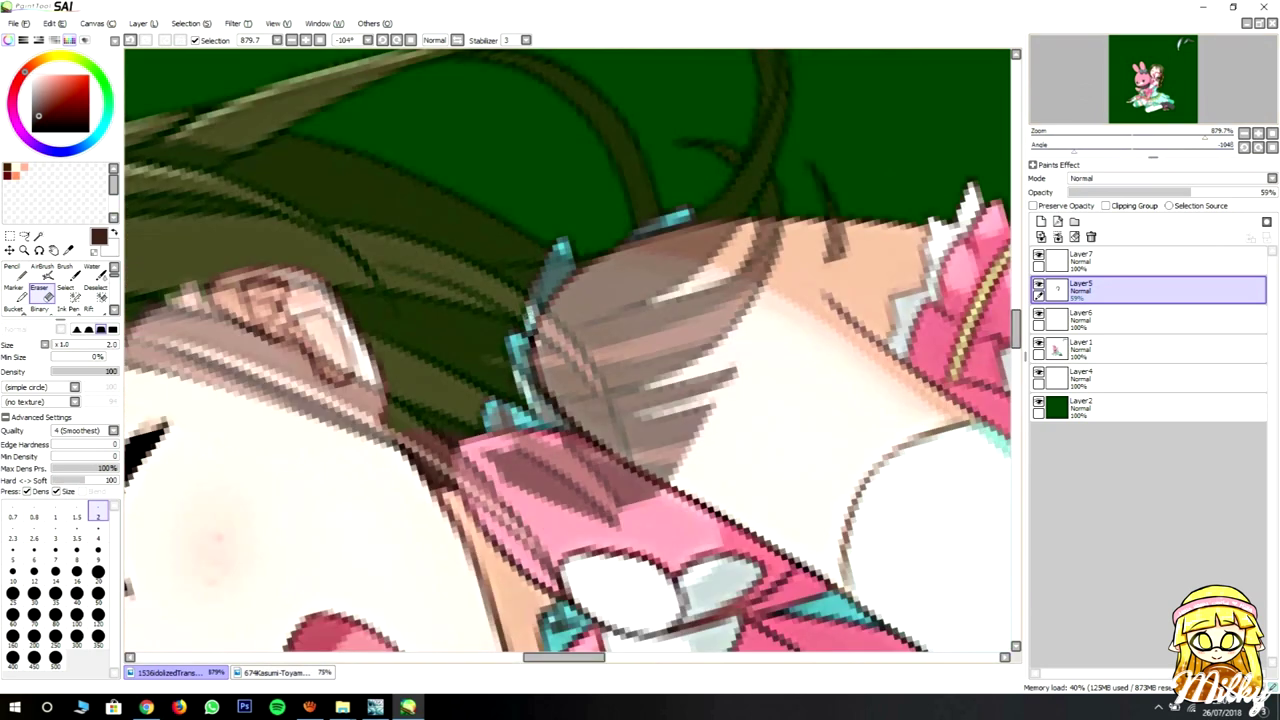
pyautogui.press('Home')
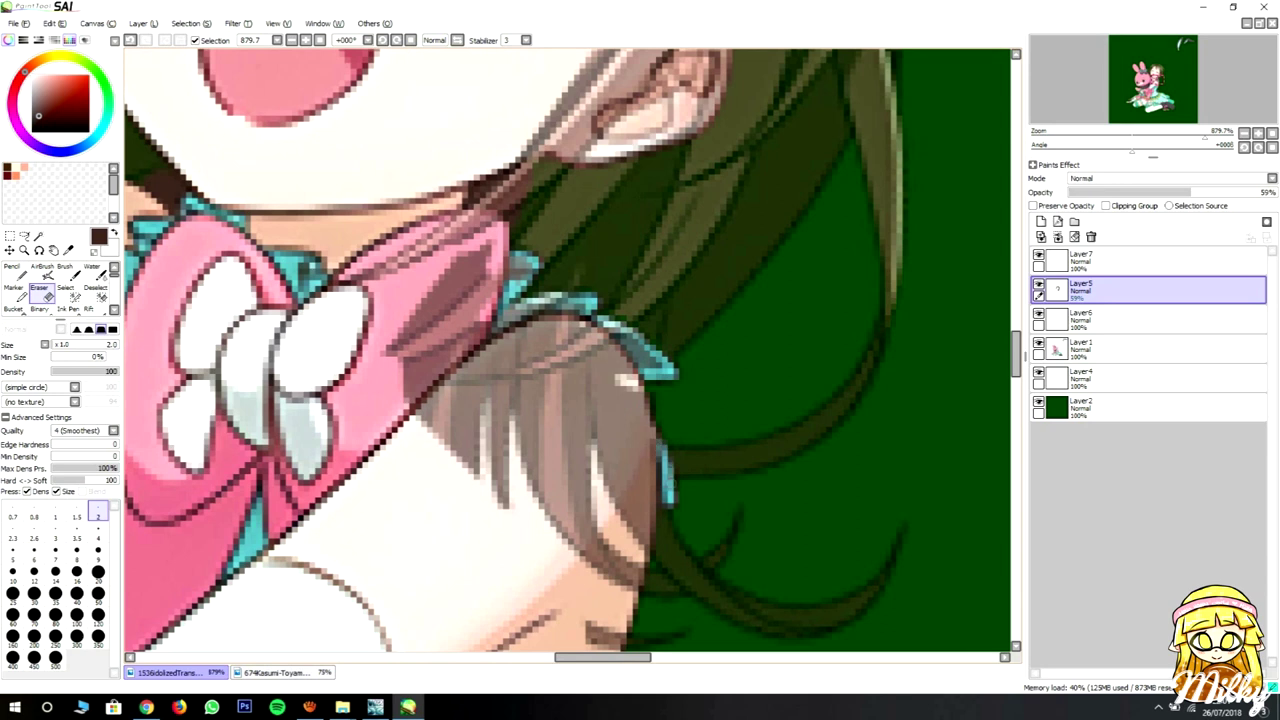
pyautogui.scroll(-3, 567, 350)
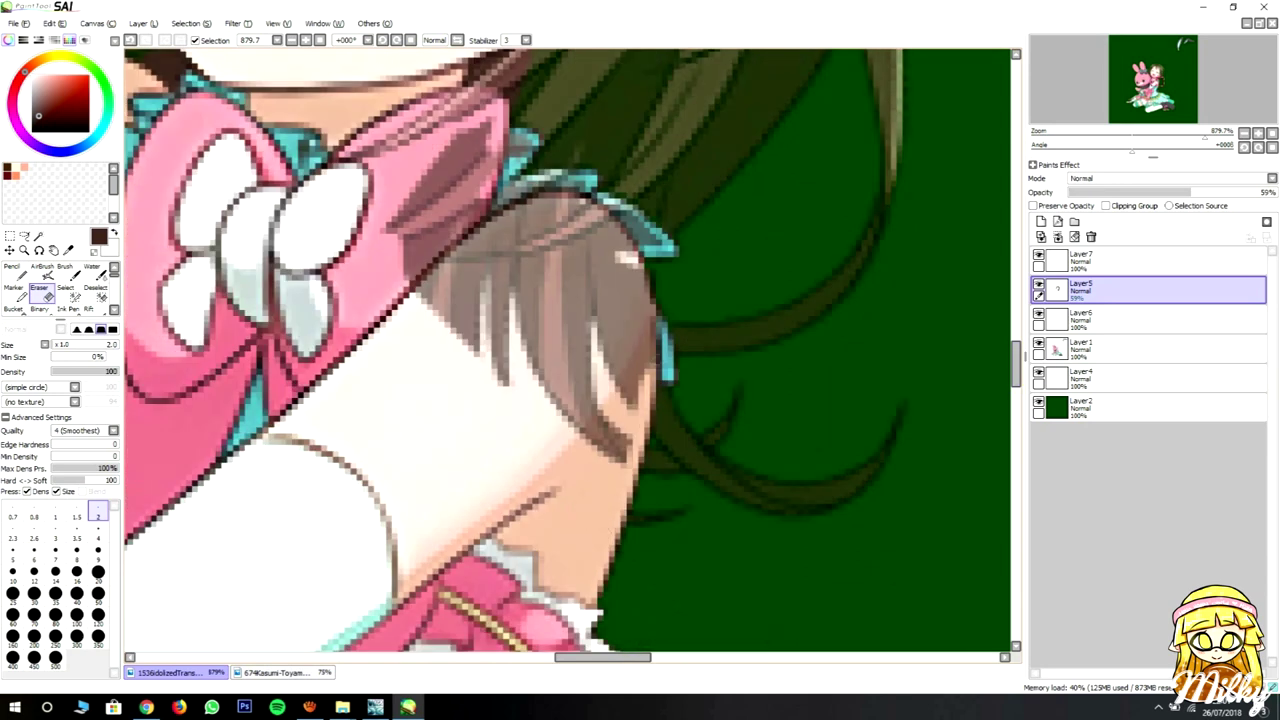
pyautogui.scroll(2, 567, 350)
pyautogui.scroll(-2, 567, 350)
pyautogui.moveTo(1130, 192); pyautogui.dragTo(1266, 192)
# - Erase the hair strands on Layer5 that cover the pink collar bow, frilled sleeve edge and shoulder, using a size 4 eraser
pyautogui.click(98, 538)
pyautogui.moveTo(450, 170); pyautogui.dragTo(490, 140)
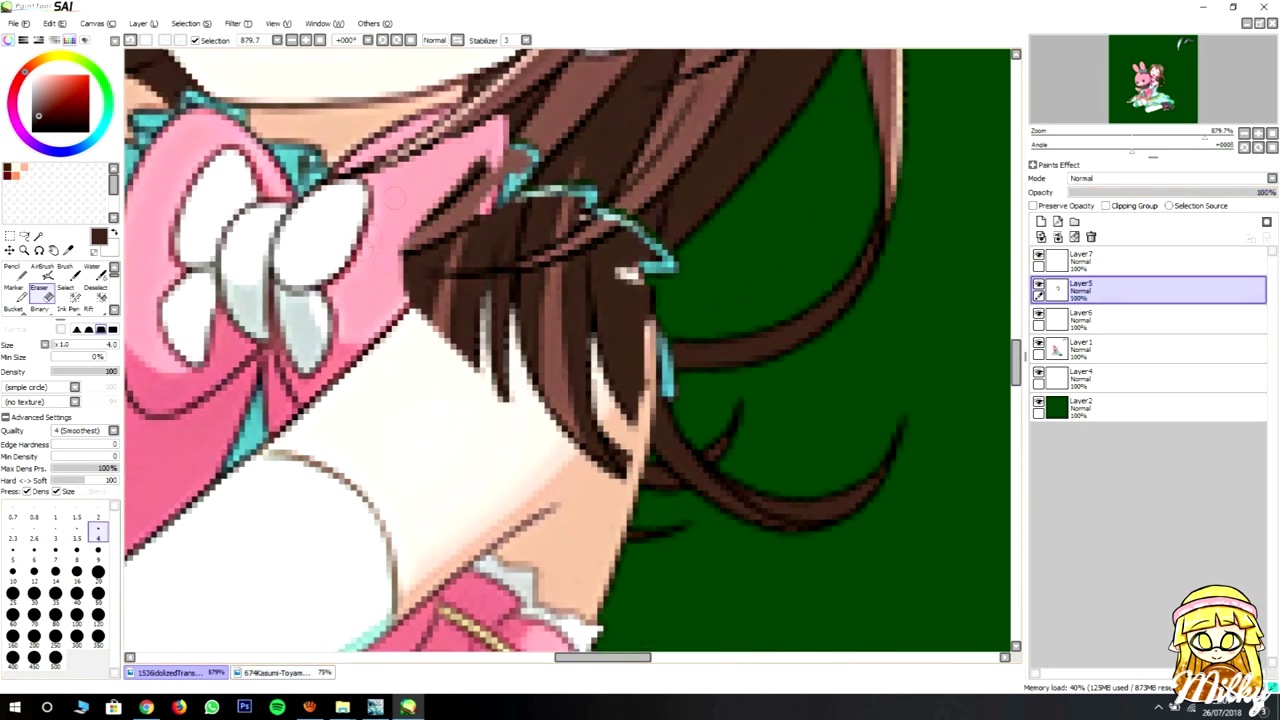
pyautogui.moveTo(520, 220); pyautogui.dragTo(420, 390)
pyautogui.moveTo(495, 175); pyautogui.dragTo(585, 235)
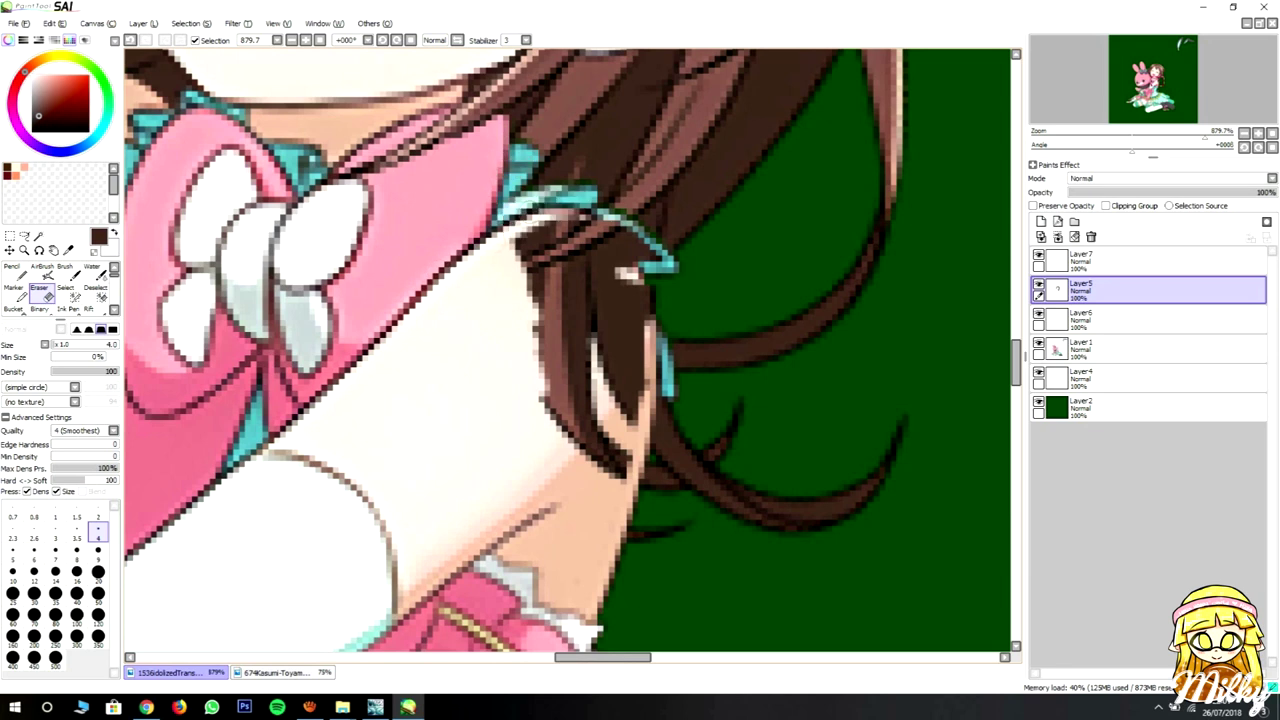
pyautogui.moveTo(600, 320); pyautogui.dragTo(560, 470)
pyautogui.moveTo(640, 350)
pyautogui.mouseDown()
pyautogui.moveTo(520, 240)
pyautogui.moveTo(585, 240)
pyautogui.moveTo(635, 330)
pyautogui.mouseUp()
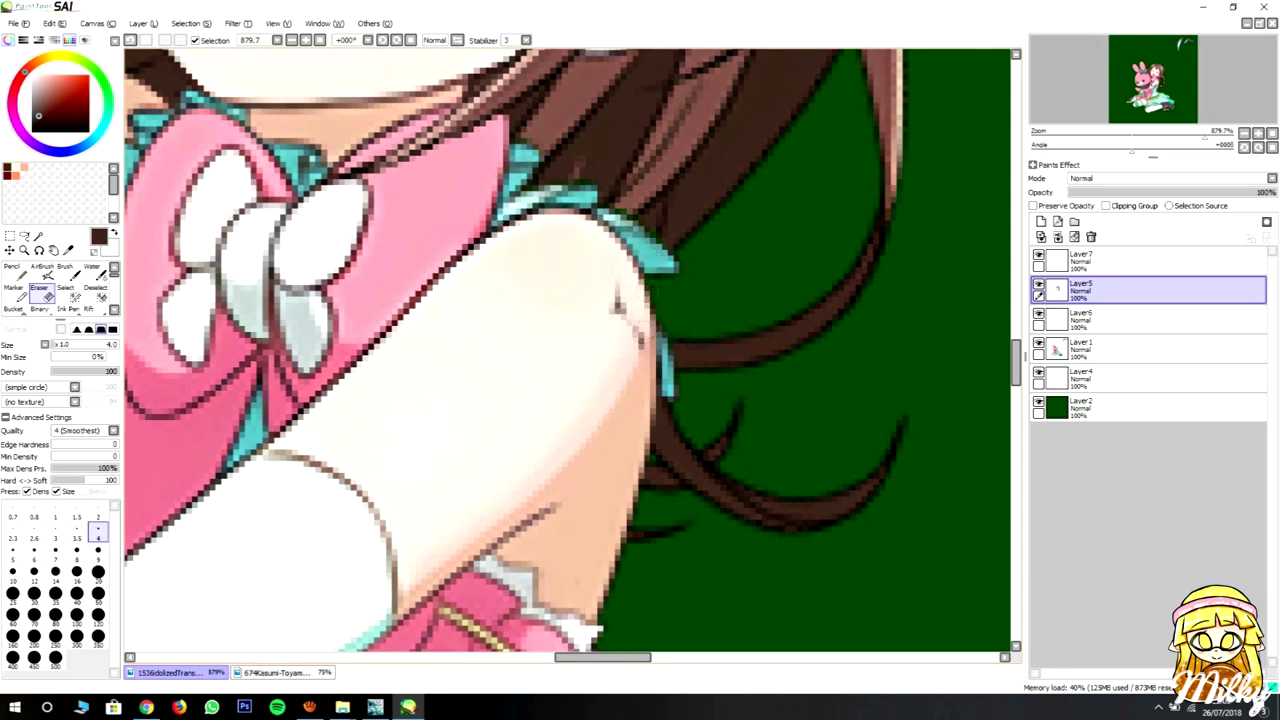
# - Add a new layer directly beneath Layer5
pyautogui.scroll(-8, 567, 350)
pyautogui.scroll(6, 543, 257)
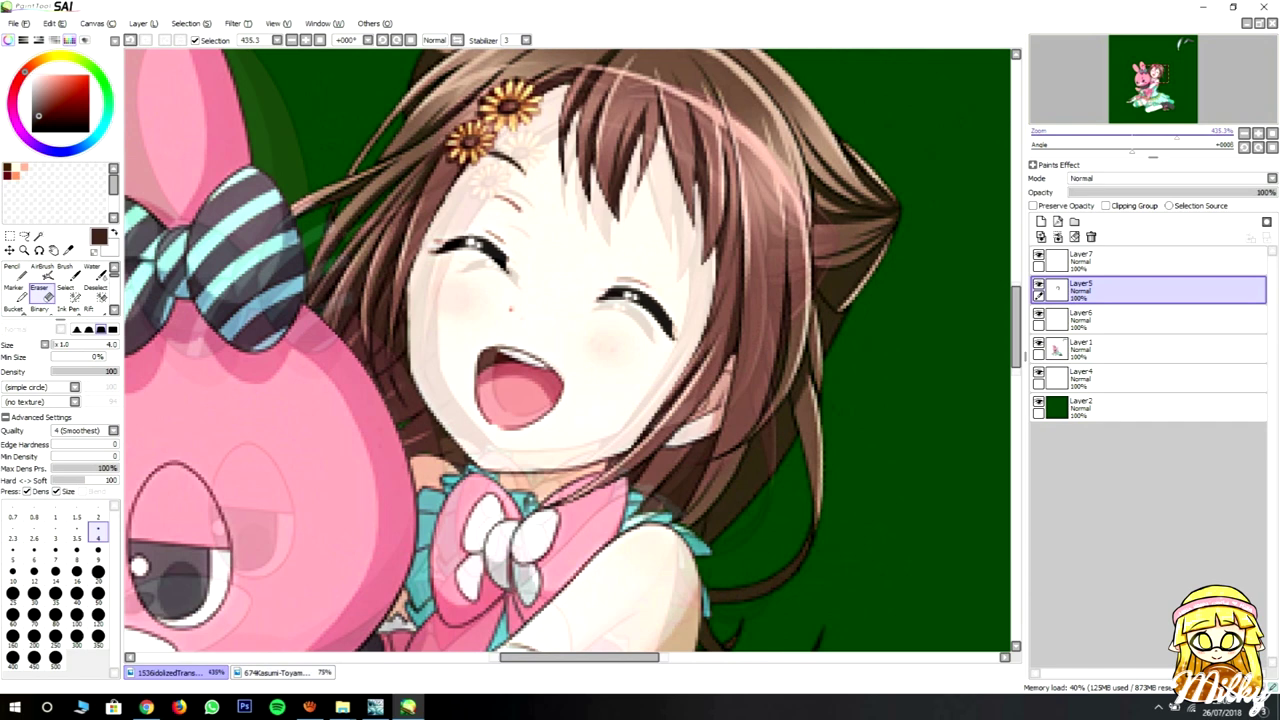
pyautogui.scroll(2, 567, 350)
pyautogui.click(1041, 221)
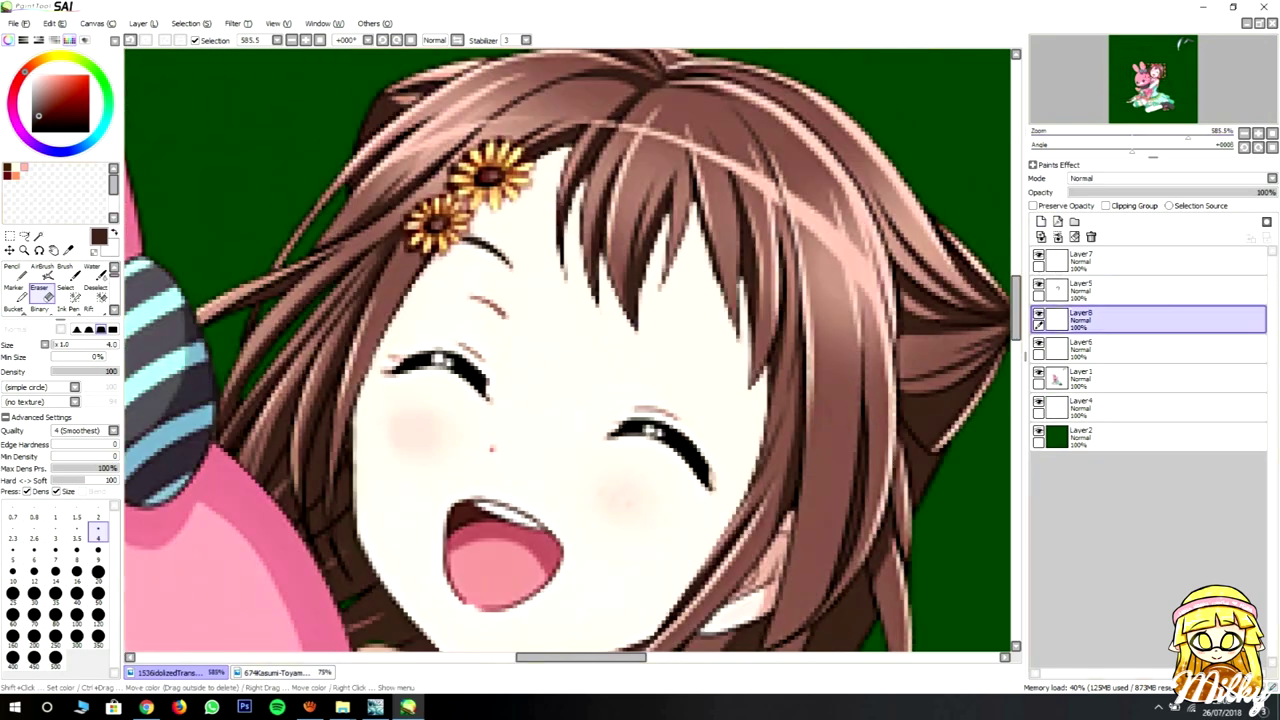
# - Paint peach skin shading on the face along the edge of the fringe and side hair with a size 9 pencil
pyautogui.scroll(1, 567, 350)
pyautogui.press('n')
pyautogui.scroll(4, 567, 350)
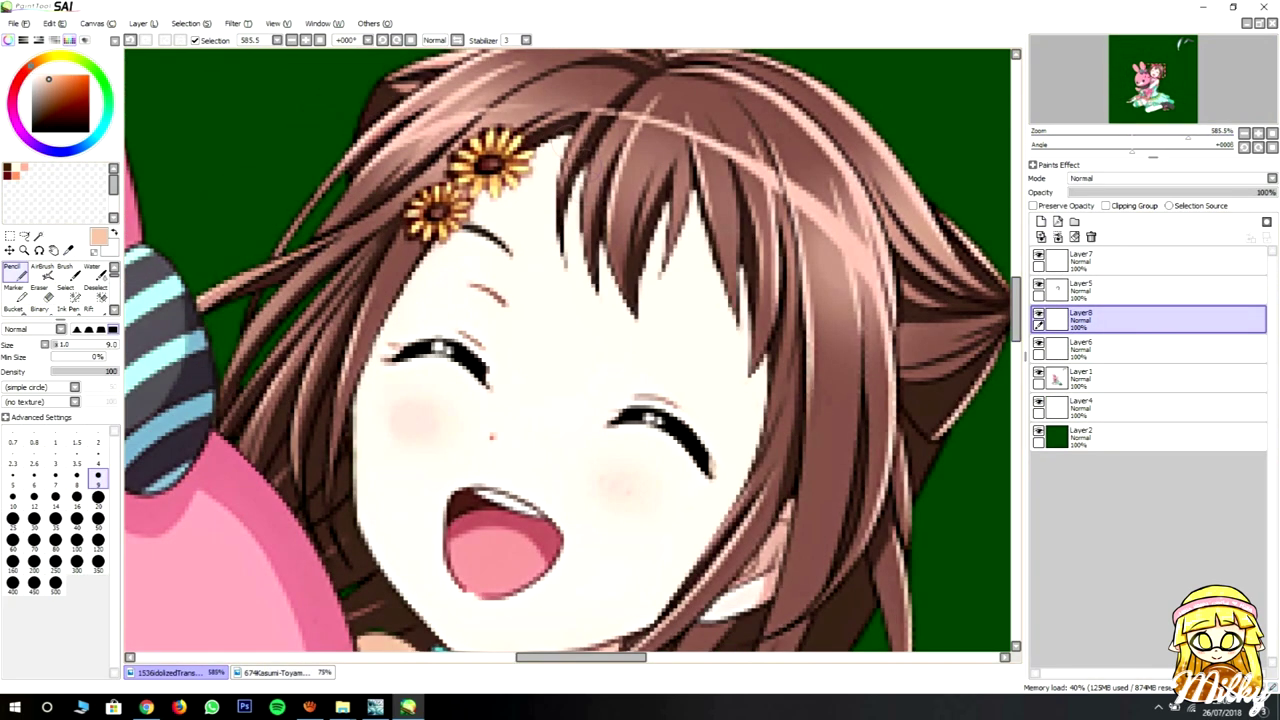
pyautogui.moveTo(762, 404); pyautogui.dragTo(742, 338)
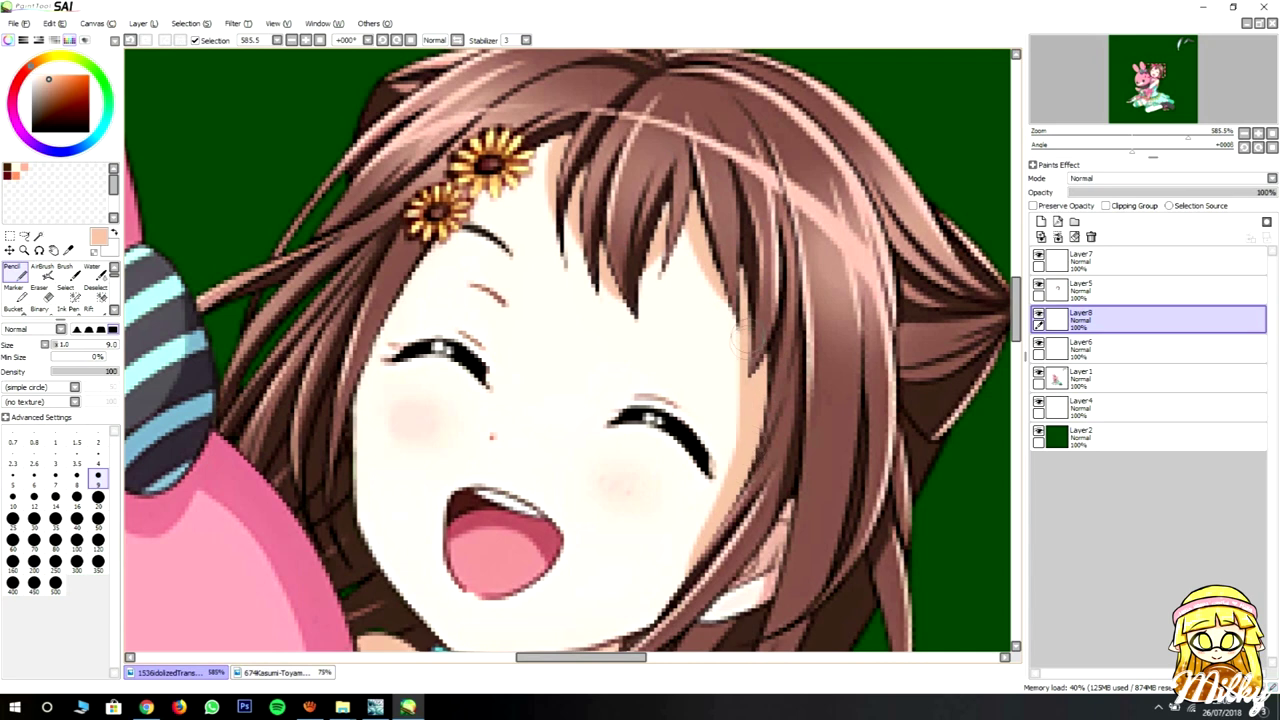
pyautogui.scroll(-2, 567, 350)
pyautogui.scroll(1, 995, 342)
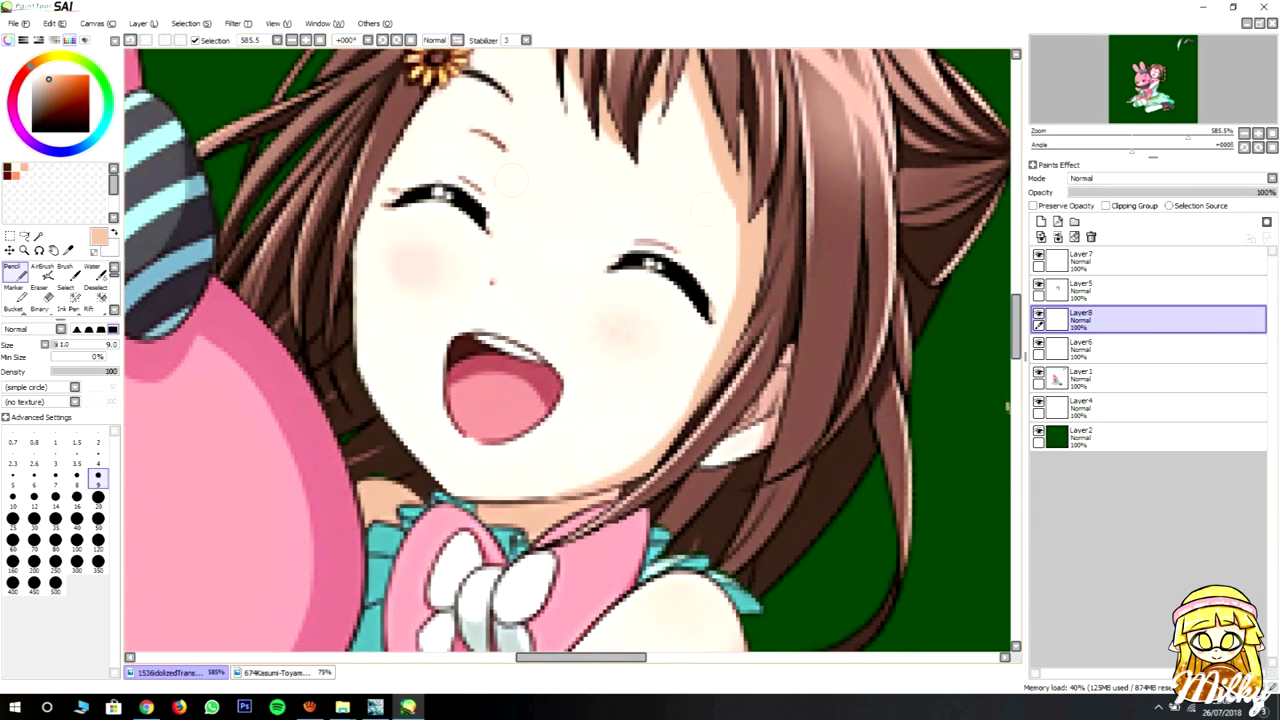
pyautogui.scroll(1, 970, 340)
pyautogui.scroll(-1, 1013, 350)
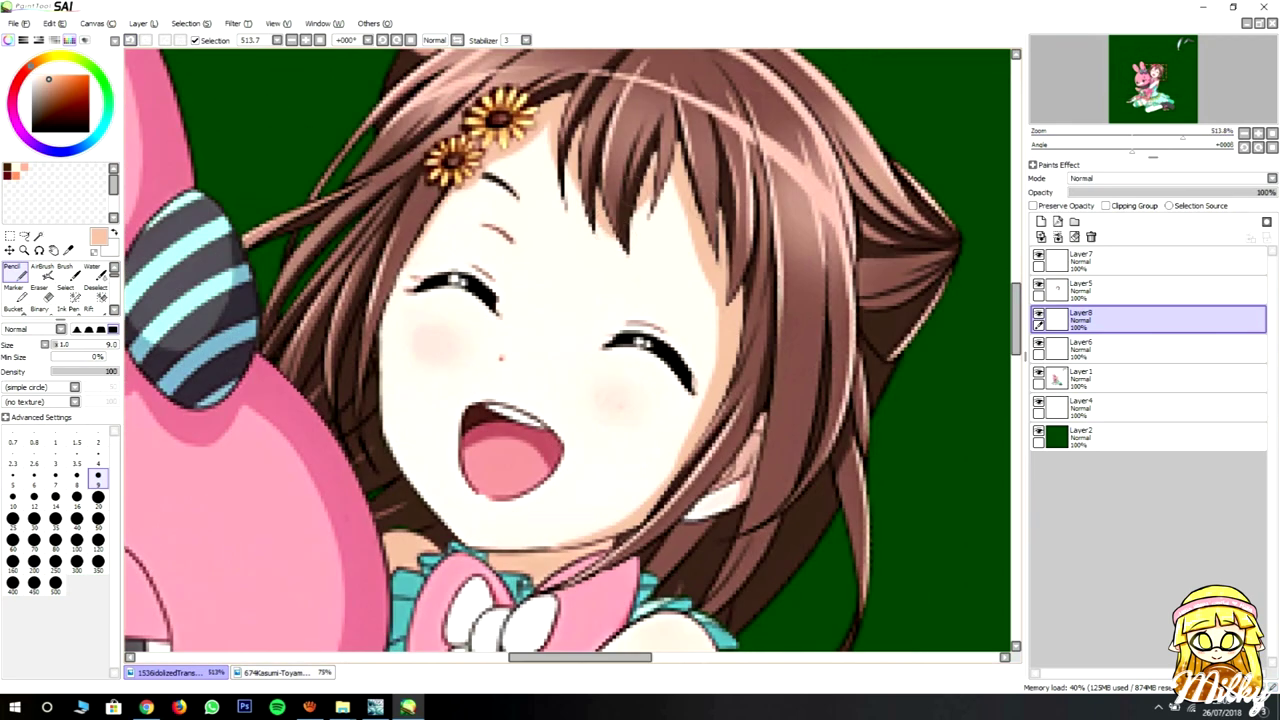
# - Paint over the stray dark brow stroke below the flower clips in the pale skin colour and select the size 8 Water brush
pyautogui.keyDown('alt'); pyautogui.click(505, 185); pyautogui.keyUp('alt')
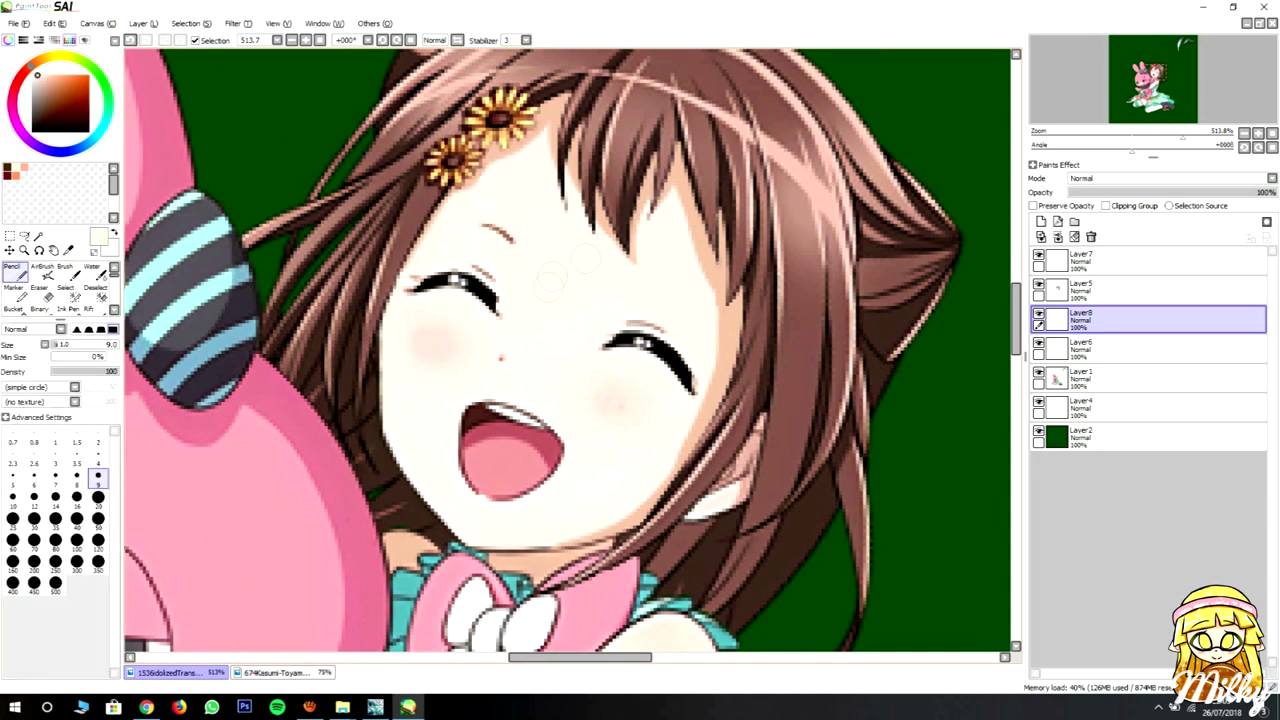
pyautogui.press('b')
pyautogui.scroll(-10, 682, 296)
pyautogui.scroll(8, 655, 227)
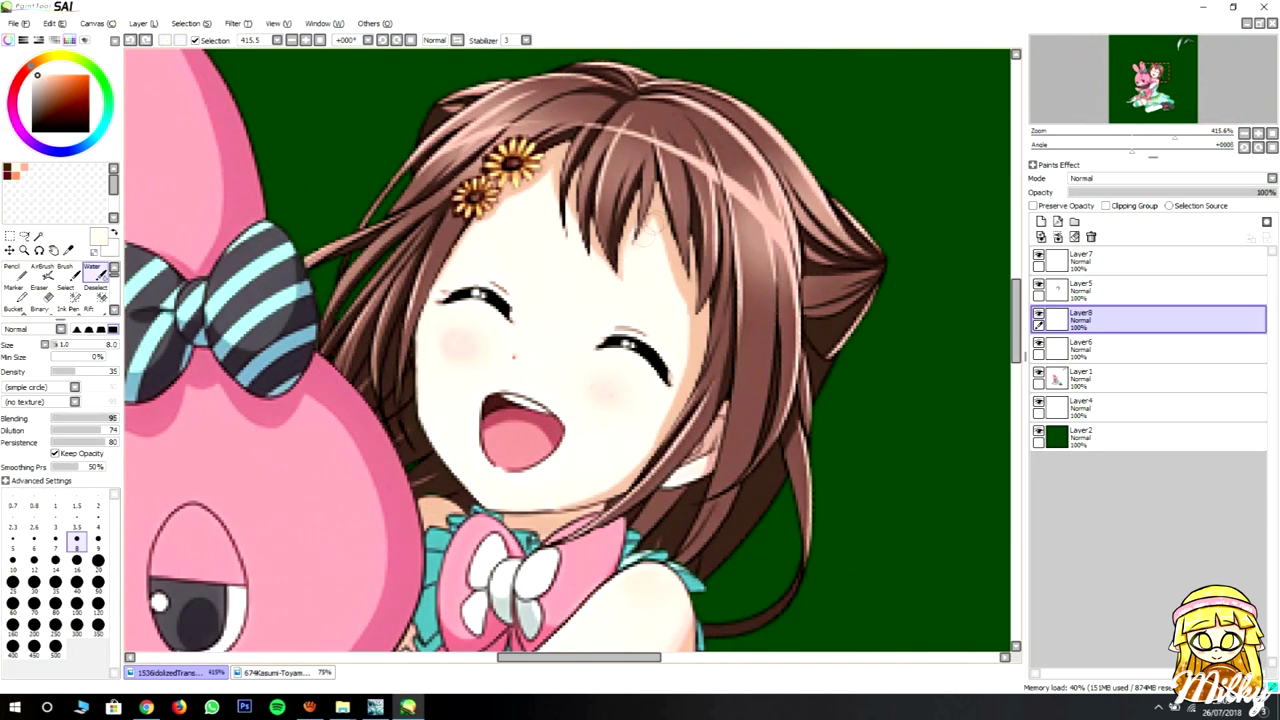
pyautogui.scroll(-8, 567, 350)
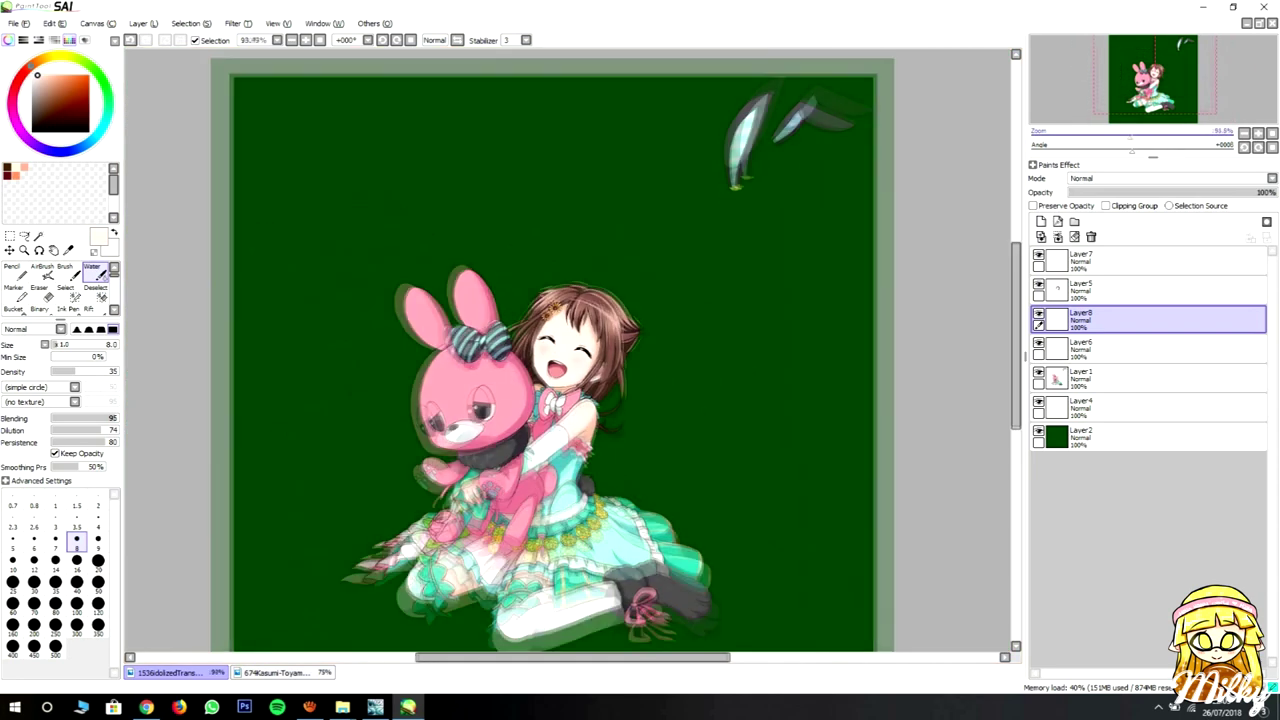
pyautogui.scroll(8, 567, 350)
# - Copy the lassoed winking eye from the 674Kasumi-Toyama image and paste it into the rabbit image as a new layer
pyautogui.click(270, 672)
pyautogui.scroll(5, 566, 289)
pyautogui.press('l')
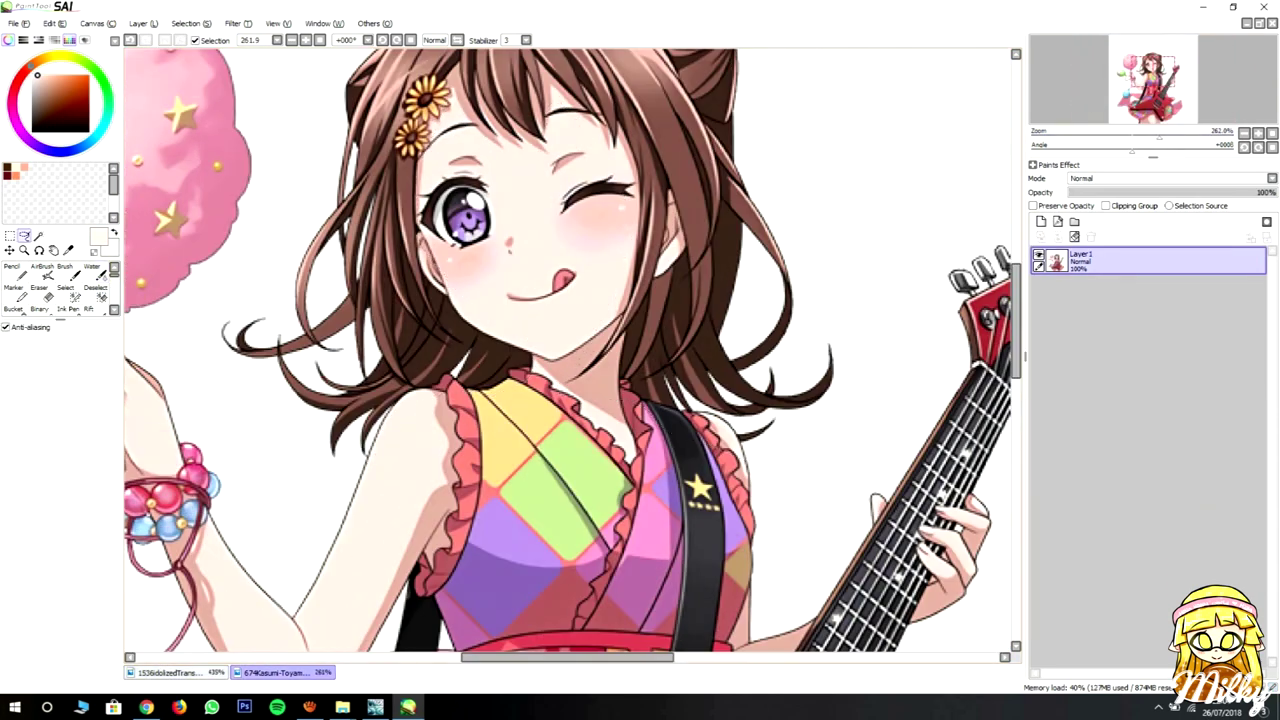
pyautogui.hotkey('ctrl', 'c')
pyautogui.hotkey('ctrl', 'Tab')
pyautogui.hotkey('ctrl', 'v')
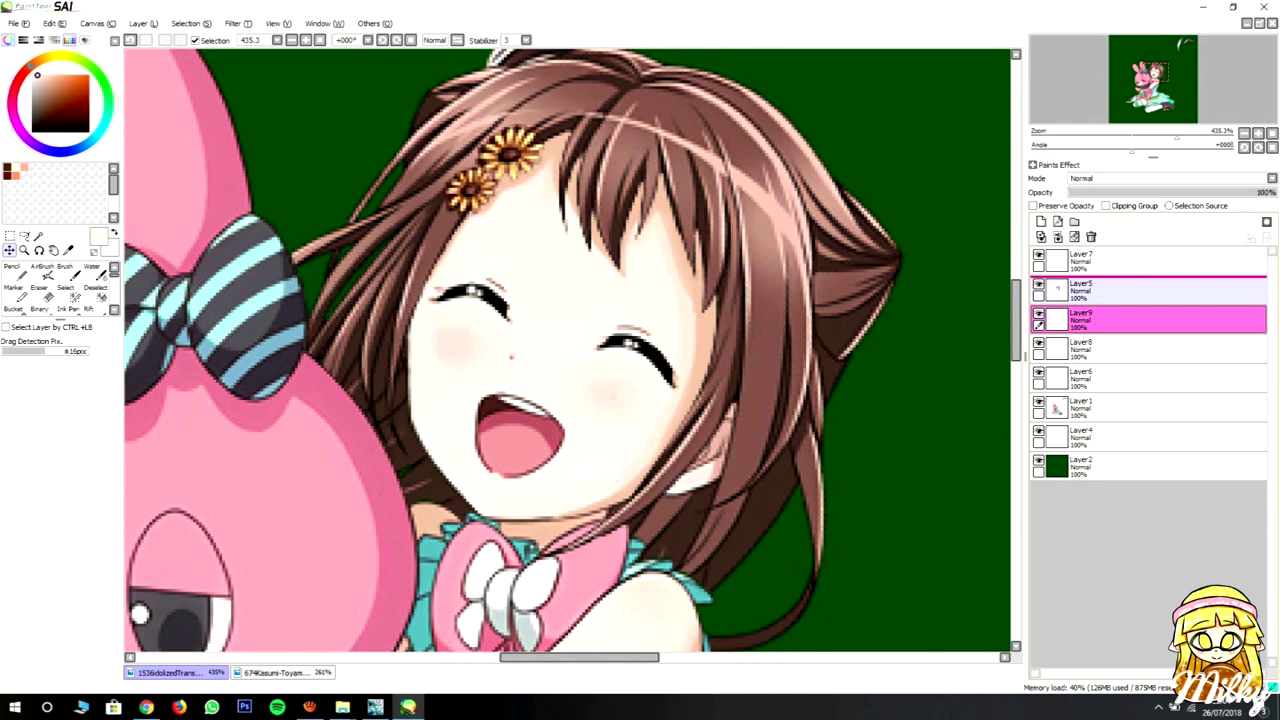
# - Move and rotate the pasted winking eye to fit over the girl's closed eye nearest her ear
pyautogui.hotkey('ctrl', 't')
pyautogui.moveTo(720, 333); pyautogui.dragTo(708, 377)
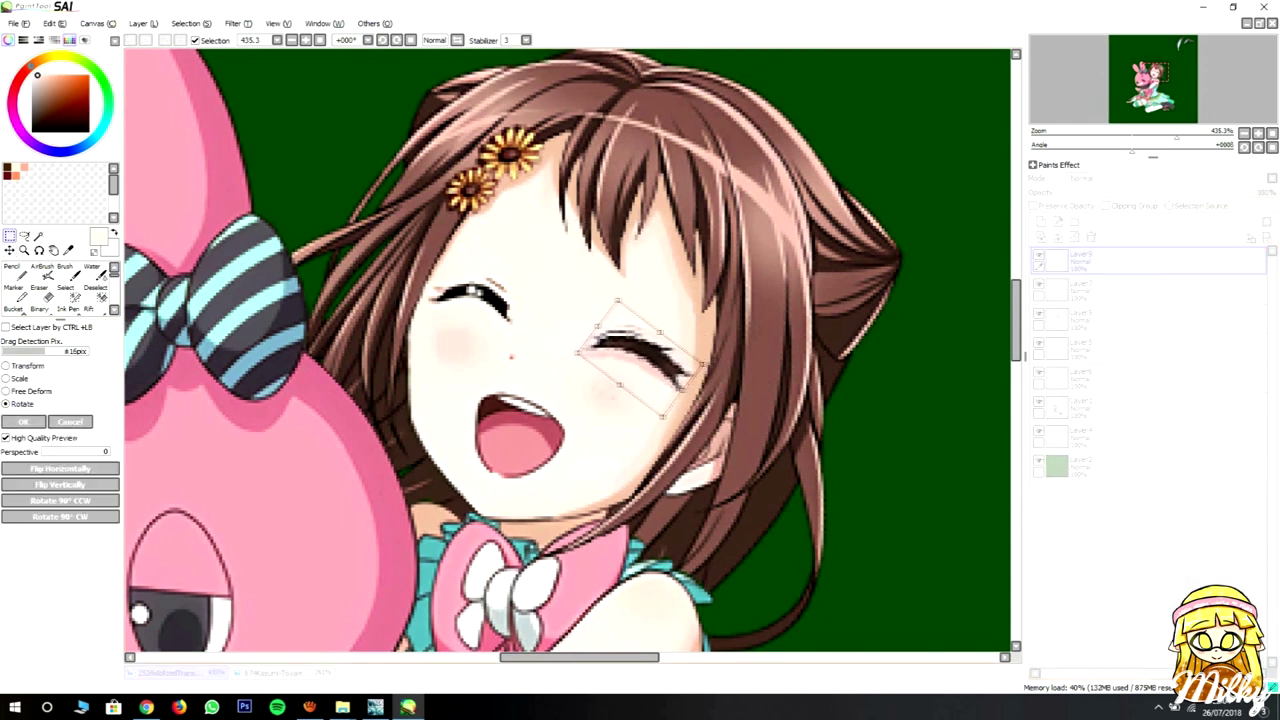
pyautogui.press('Return')
# - Paint over the old eyelash and crease showing around the pasted eye on Layer1 in the pale skin colour with a size 9 pencil
pyautogui.press('e')
pyautogui.scroll(3, 695, 518)
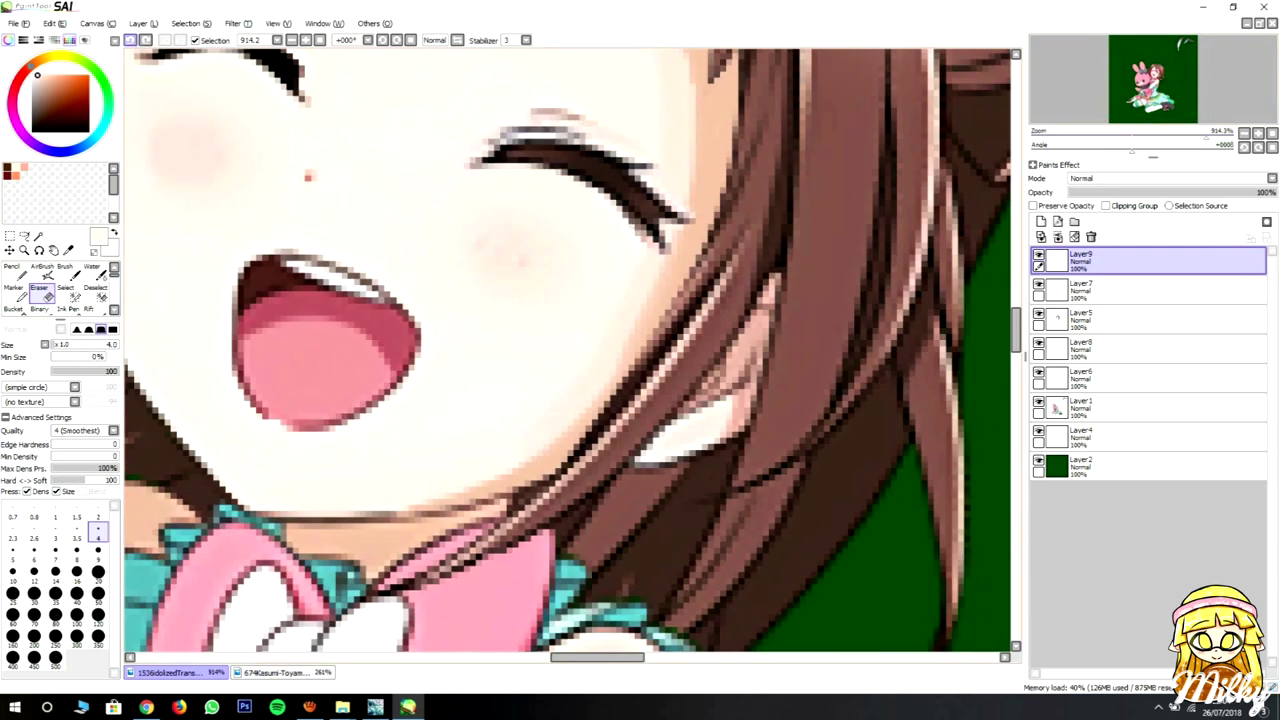
pyautogui.scroll(1, 568, 350)
pyautogui.press('n')
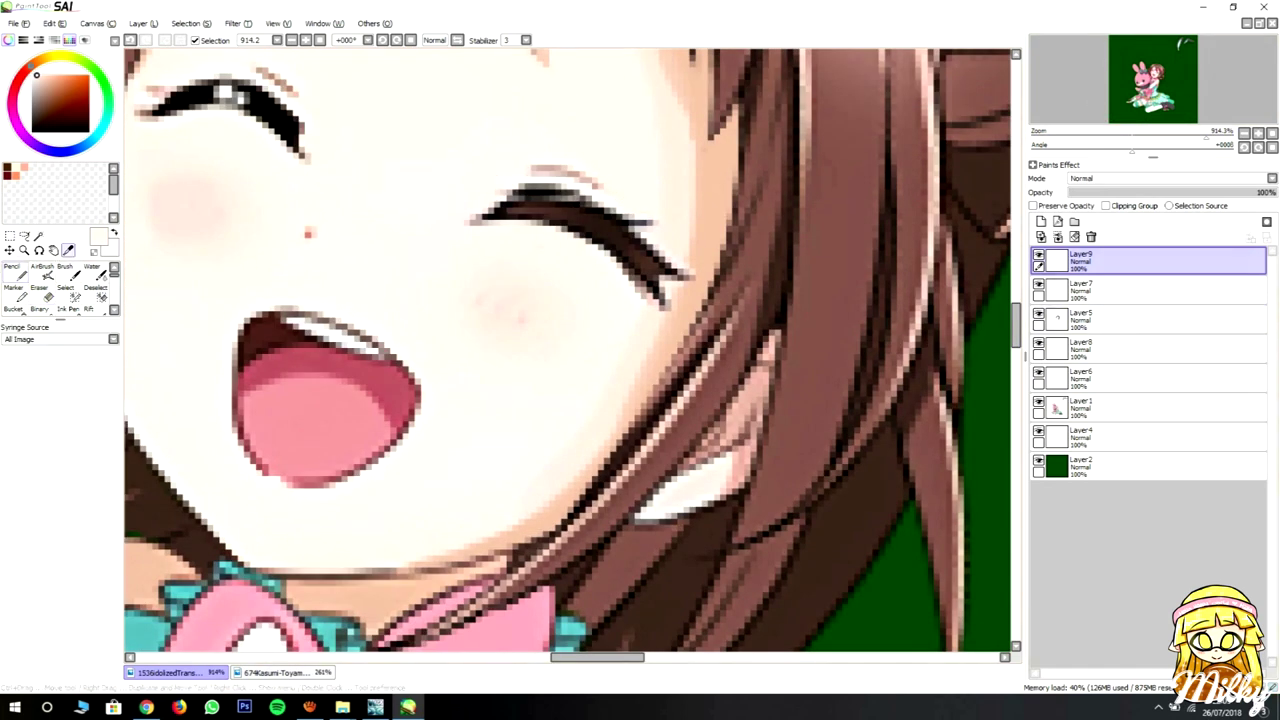
pyautogui.click(1150, 348)
pyautogui.click(1150, 408)
pyautogui.scroll(2, 660, 295)
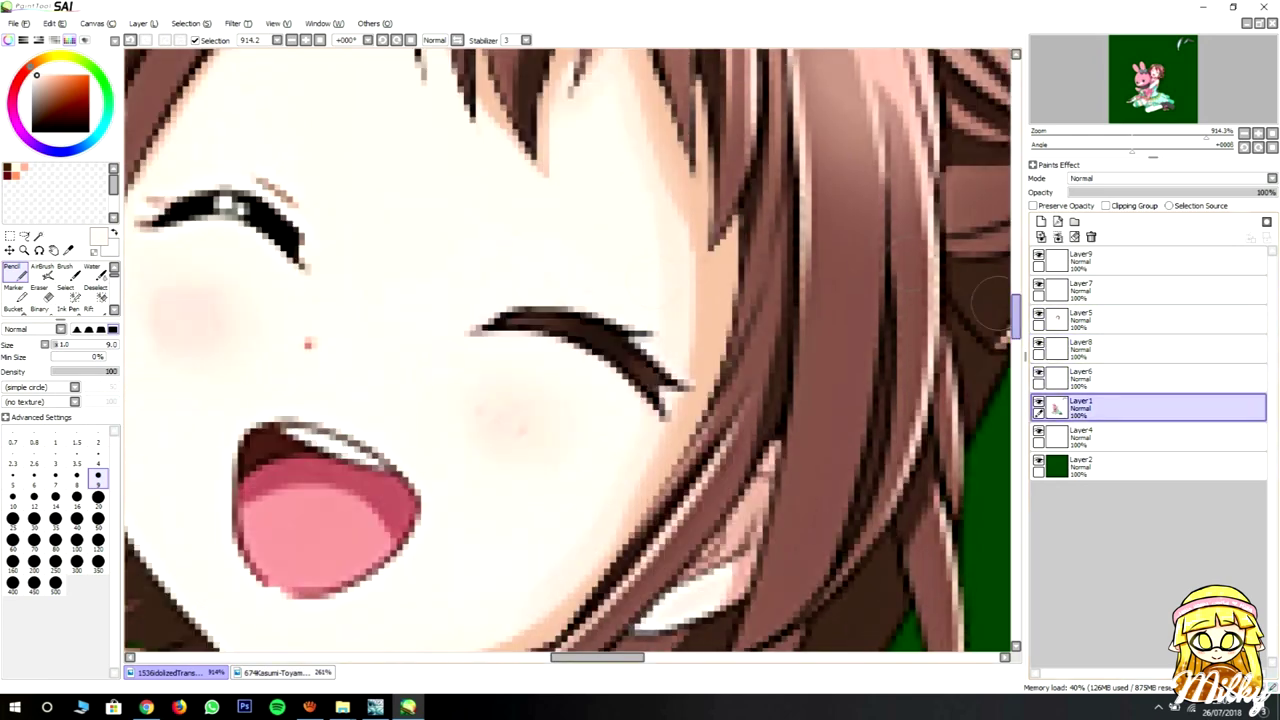
pyautogui.scroll(-5, 568, 350)
pyautogui.scroll(4, 568, 350)
# - Lasso the fitted eye on Layer9 and paste a copy of it onto a new layer
pyautogui.click(1150, 260)
pyautogui.press('l')
pyautogui.click(270, 672)
pyautogui.click(175, 672)
pyautogui.moveTo(460, 250); pyautogui.dragTo(660, 460)
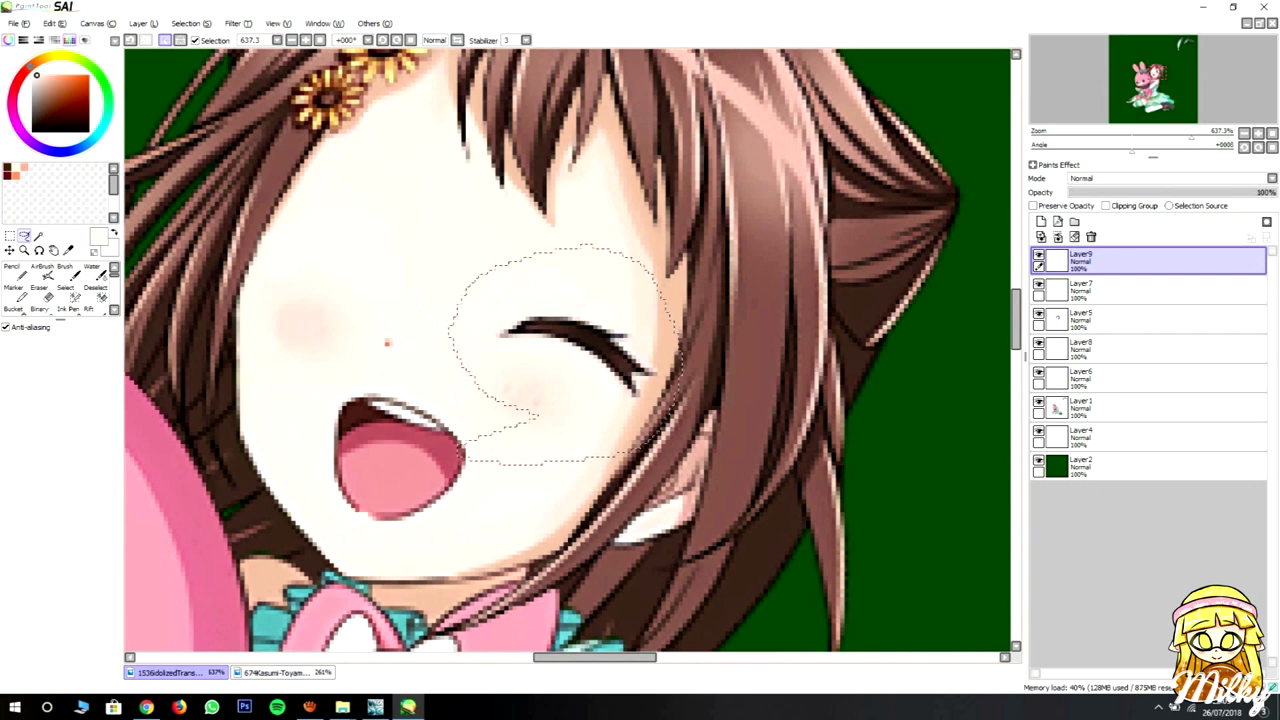
pyautogui.hotkey('ctrl', 'c')
pyautogui.hotkey('ctrl', 'v')
# - Try flipping the eye copy horizontally and scaling it over the girl's other eye
pyautogui.hotkey('ctrl', 't')
pyautogui.click(60, 468)
pyautogui.moveTo(560, 250); pyautogui.dragTo(292, 236)
pyautogui.hotkey('ctrl', 't')
pyautogui.moveTo(186, 206); pyautogui.dragTo(251, 234)
pyautogui.scroll(1, 314, 280)
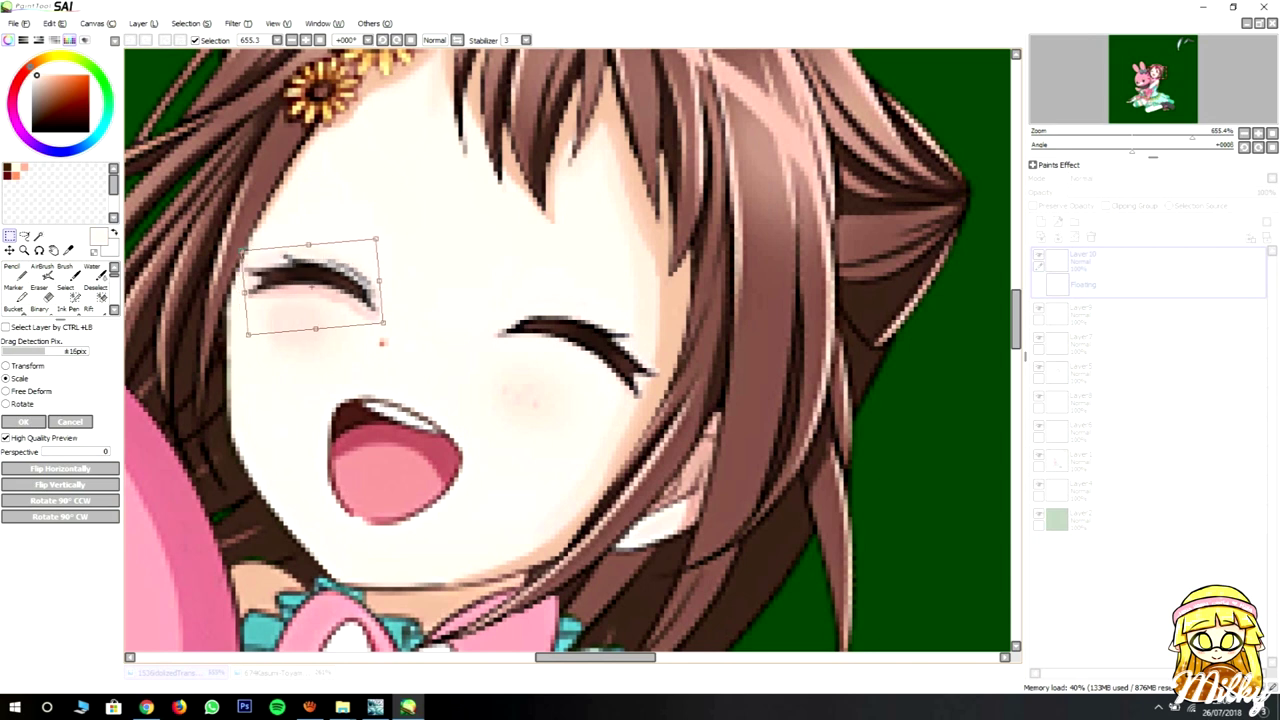
pyautogui.press('Return')
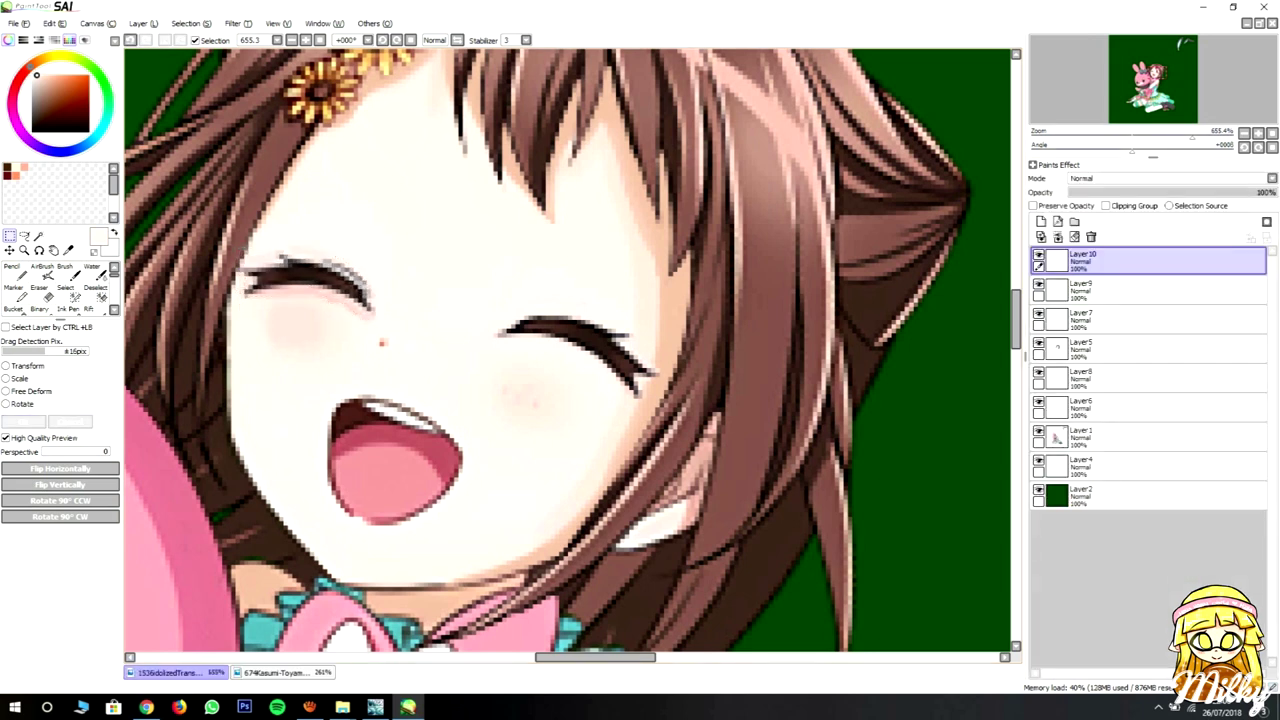
# - Try rotating the flipped eye copy to match the tilt of the face
pyautogui.scroll(-5, 381, 343)
pyautogui.scroll(6, 371, 343)
pyautogui.hotkey('ctrl', 't')
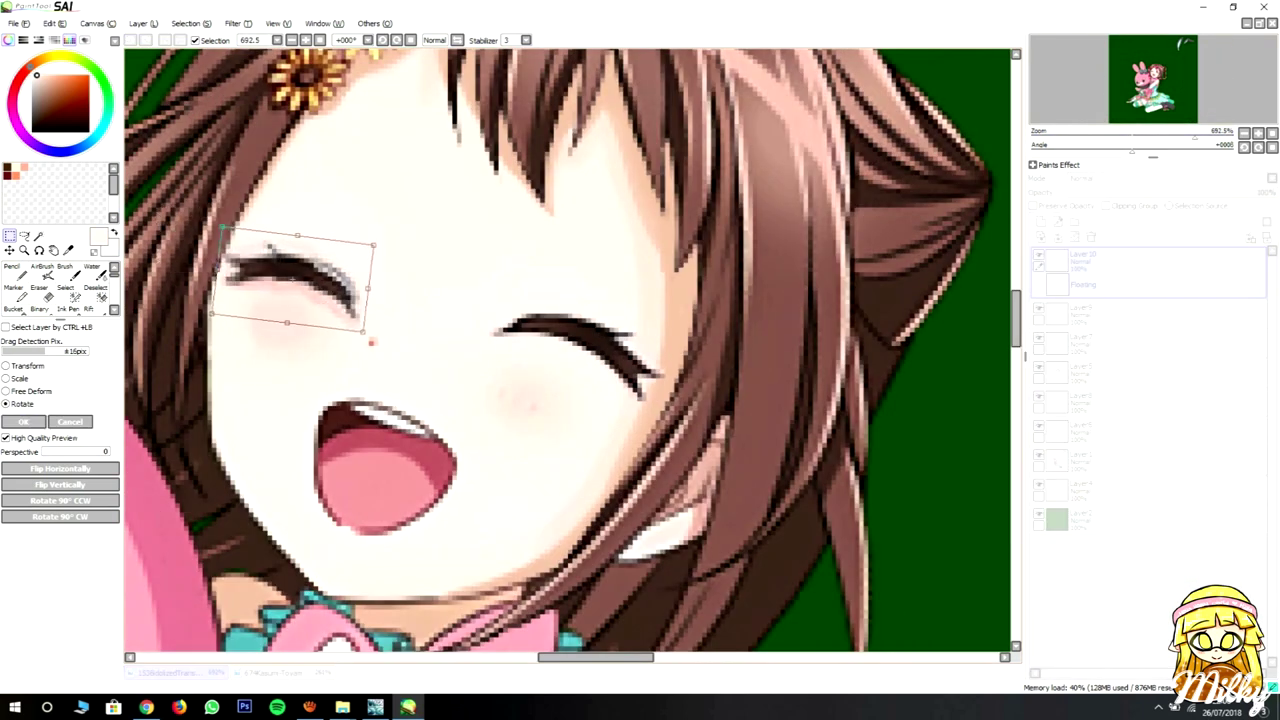
pyautogui.press('Return')
pyautogui.scroll(-10, 371, 343)
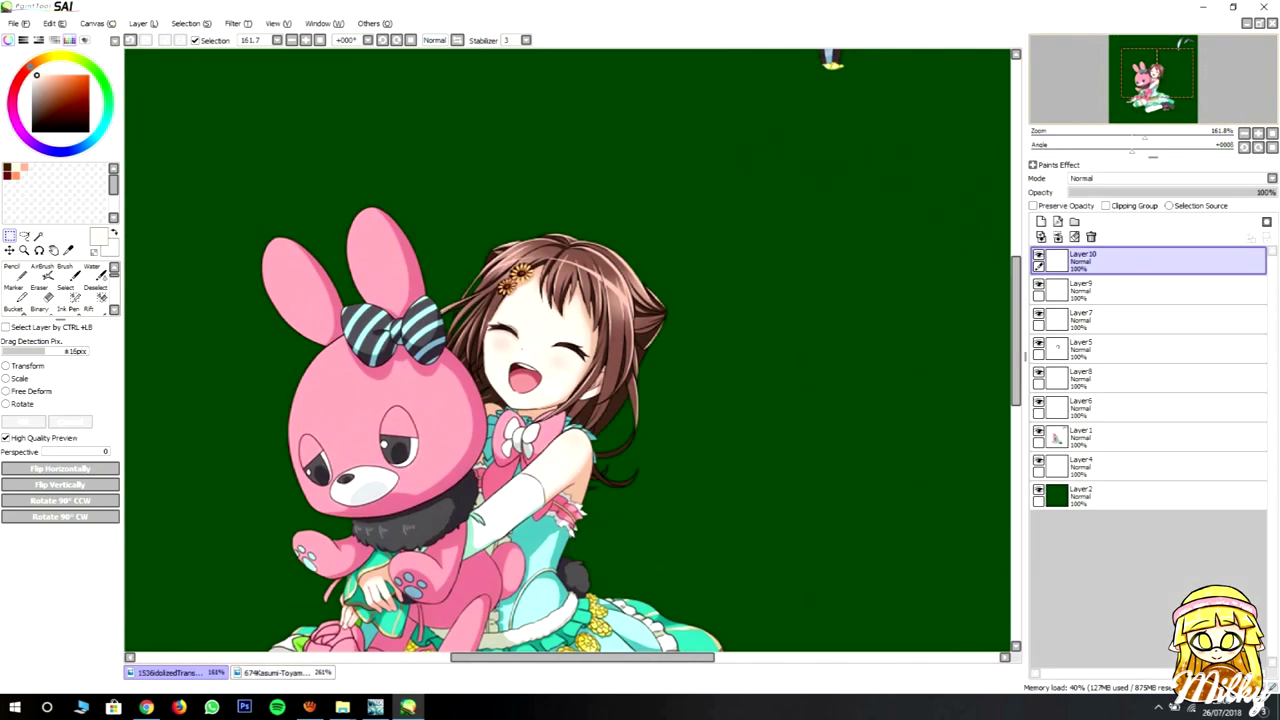
# - Paste the open purple eye from the 674Kasumi-Toyama image into the rabbit image as Layer10
pyautogui.scroll(-4, 660, 245)
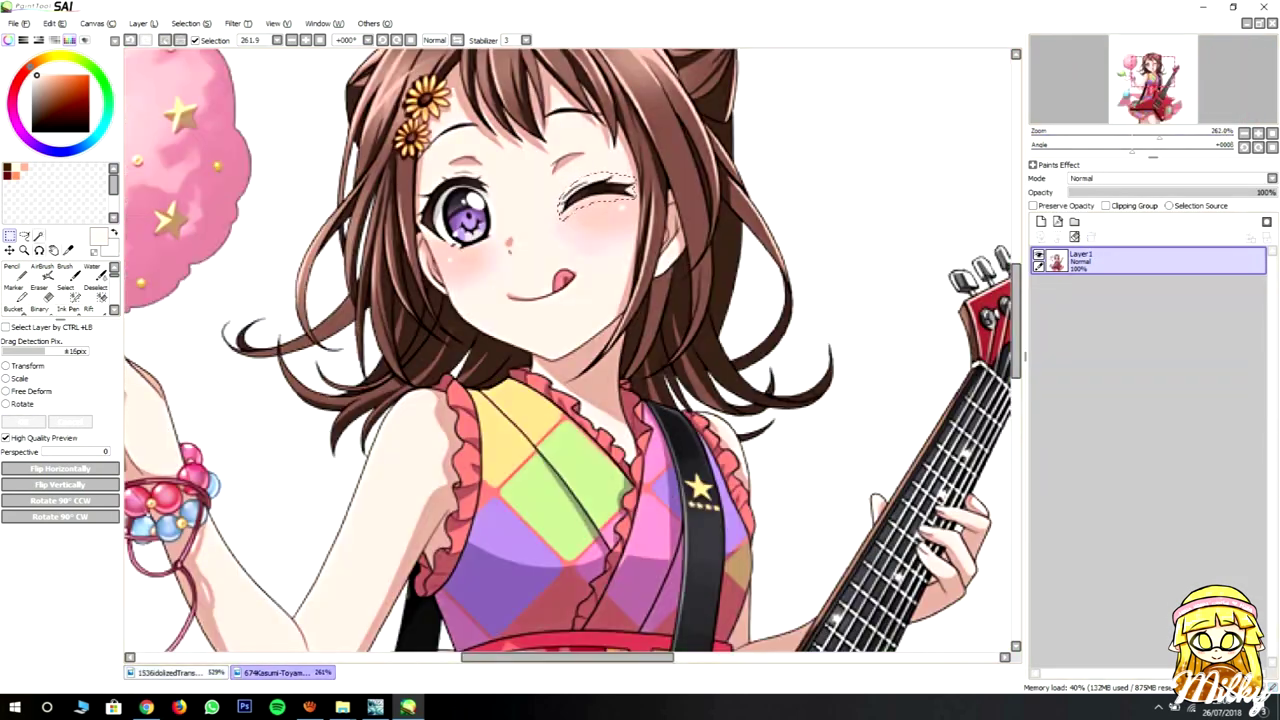
pyautogui.click(170, 672)
pyautogui.hotkey('ctrl', 'v')
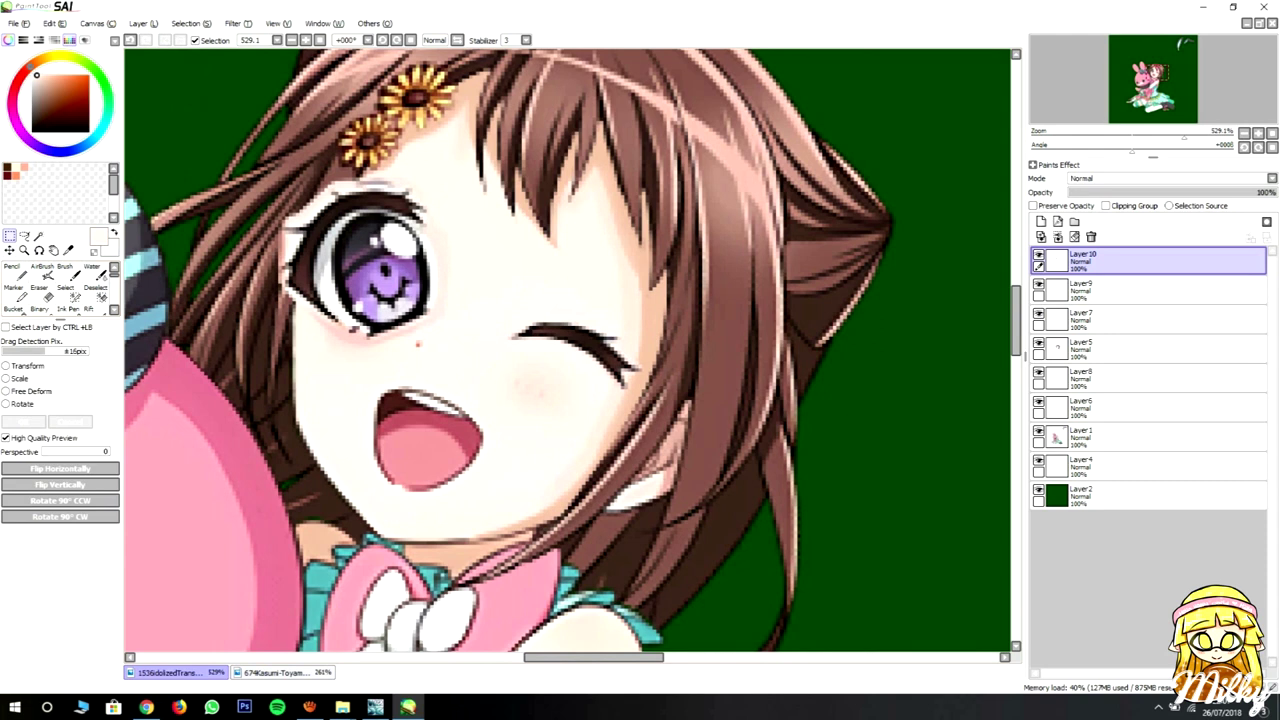
# - Shrink, rotate and move the pasted purple eye to fit the tilted face beneath the flower clips
pyautogui.hotkey('ctrl', 't')
pyautogui.scroll(-1, 567, 356)
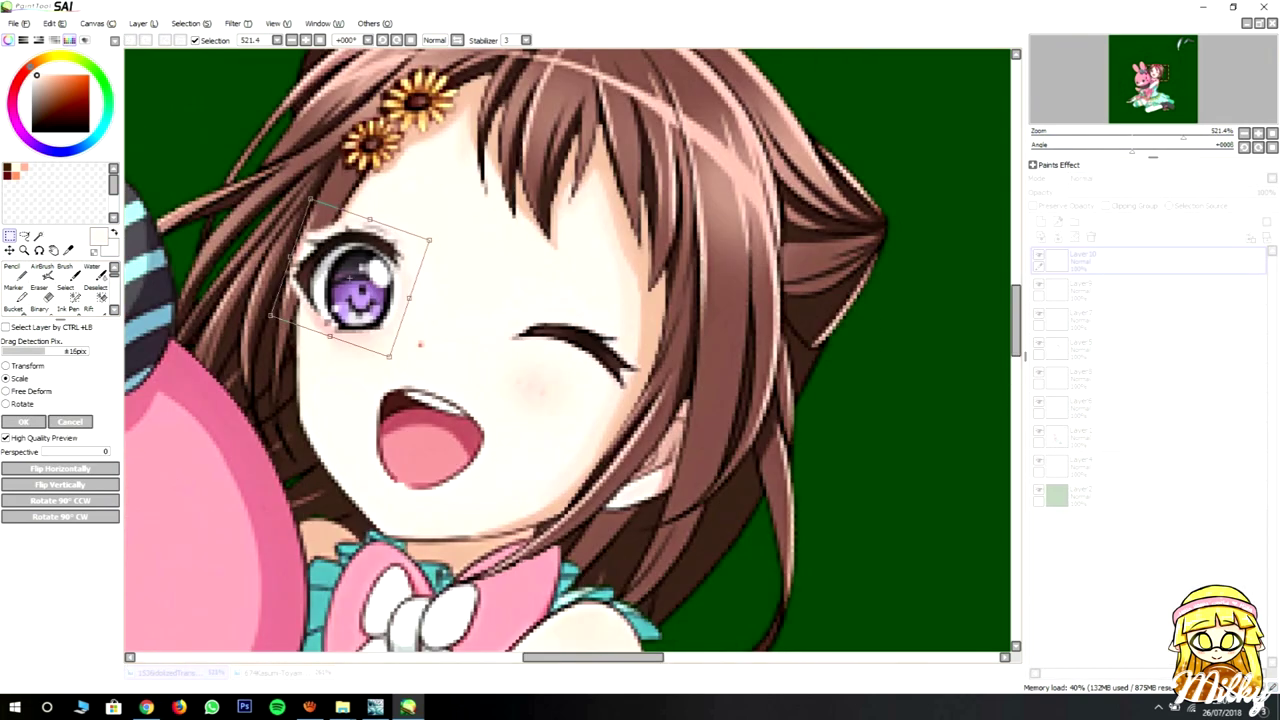
pyautogui.moveTo(452, 253); pyautogui.dragTo(470, 247)
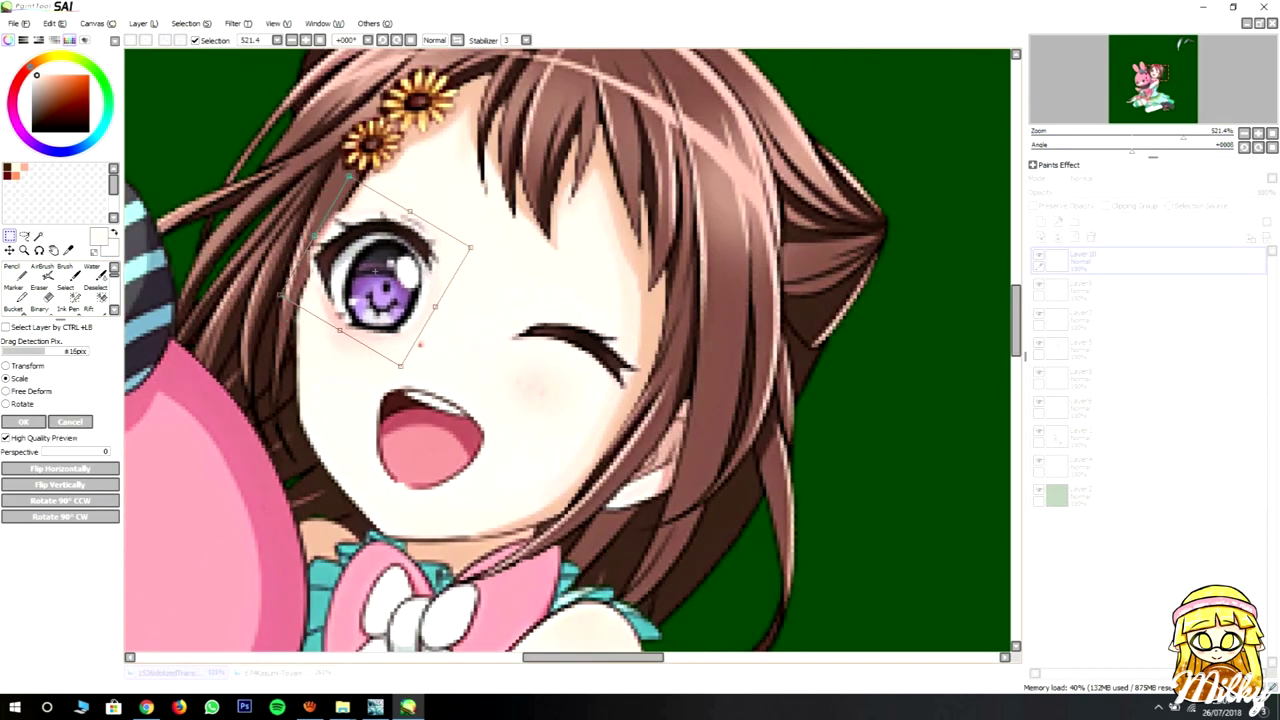
pyautogui.press('Return')
# - Erase the leftover pale and pinkish pixels around the outer edge of the purple eye on Layer10 with a size 2 eraser
pyautogui.scroll(-4, 420, 344)
pyautogui.scroll(2, 420, 344)
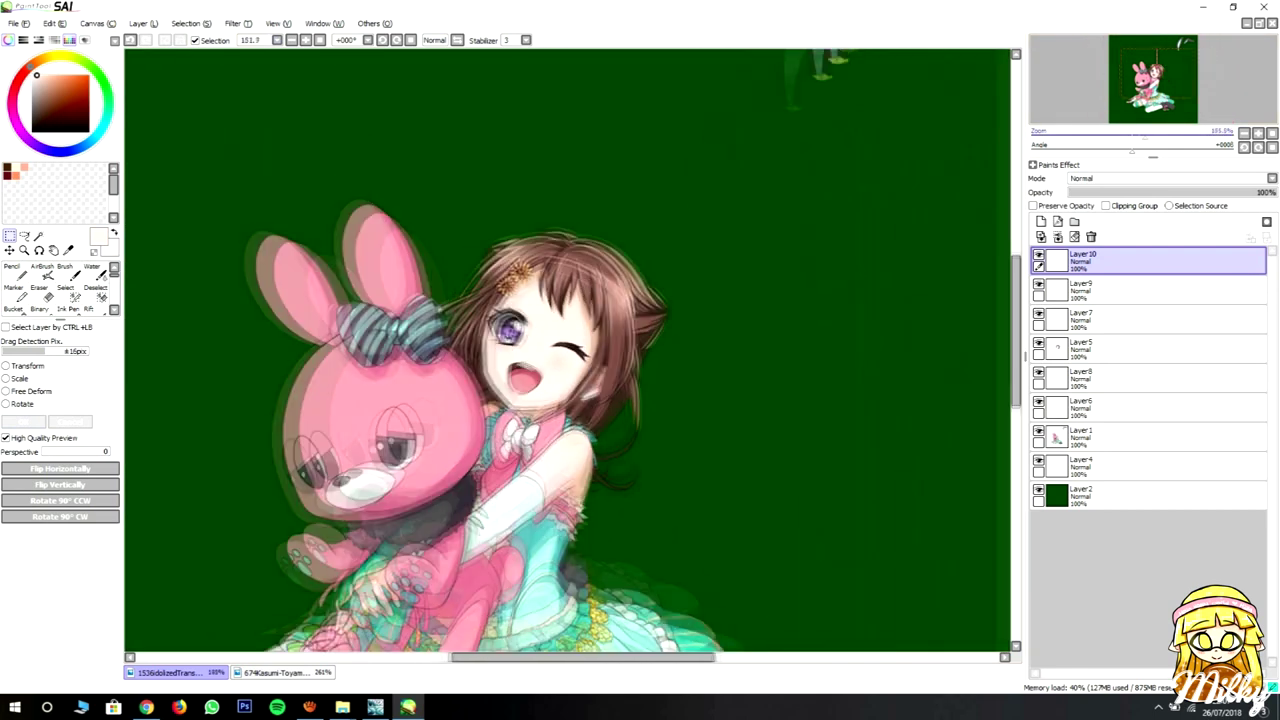
pyautogui.scroll(-2, 962, 162)
pyautogui.scroll(8, 962, 162)
pyautogui.press('e')
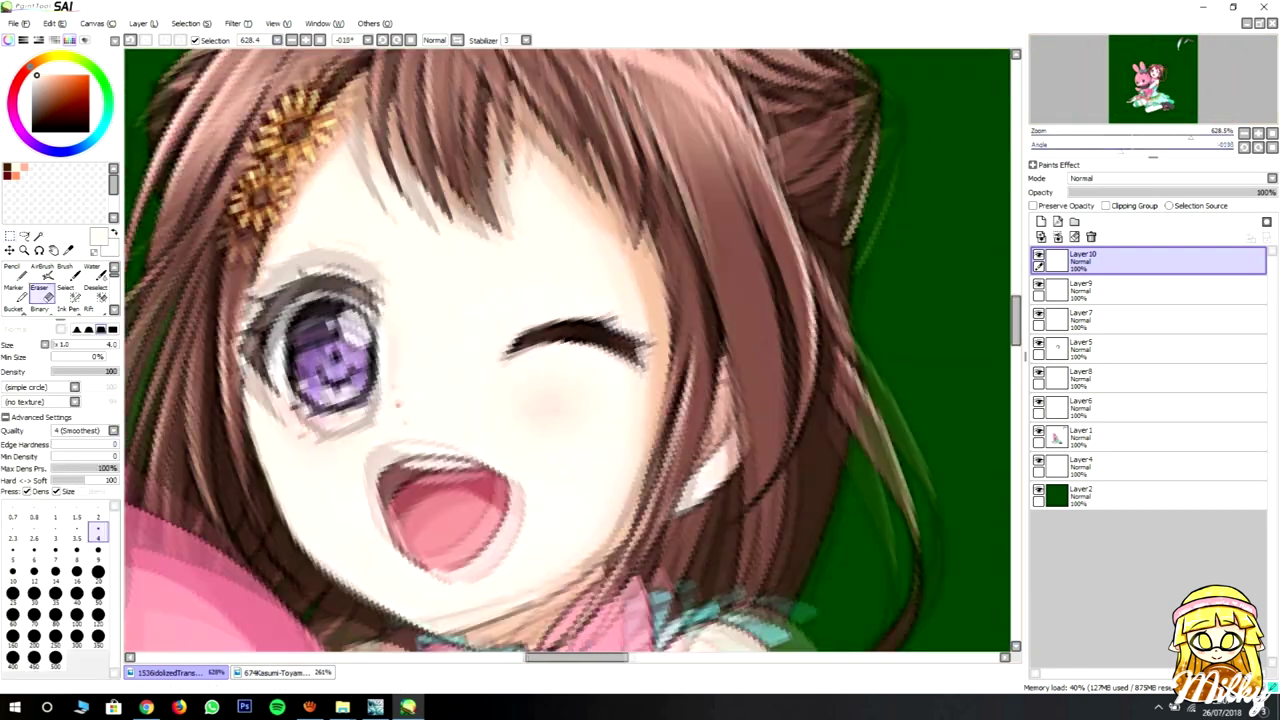
pyautogui.press('[')
pyautogui.press('[')
pyautogui.press('[')
pyautogui.press('[')
pyautogui.press('[')
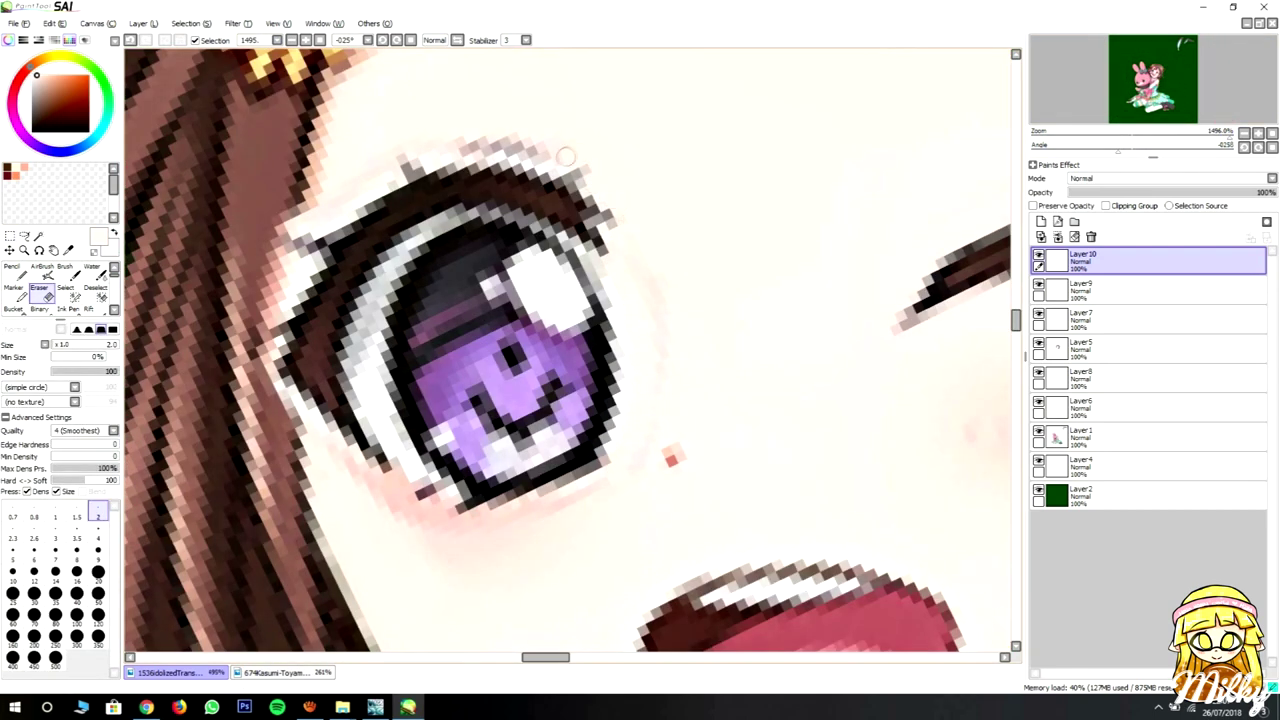
pyautogui.moveTo(310, 210)
pyautogui.mouseDown()
pyautogui.moveTo(265, 395)
pyautogui.moveTo(305, 210)
pyautogui.mouseUp()
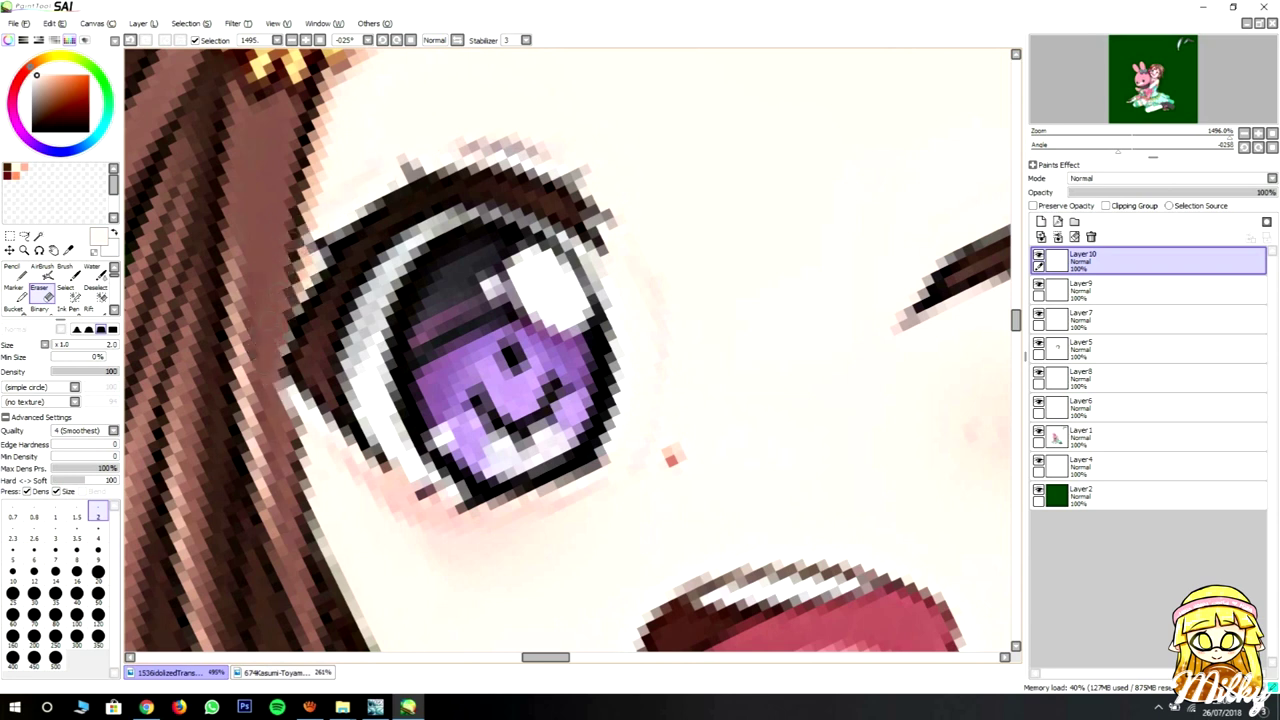
pyautogui.moveTo(300, 400); pyautogui.dragTo(396, 492)
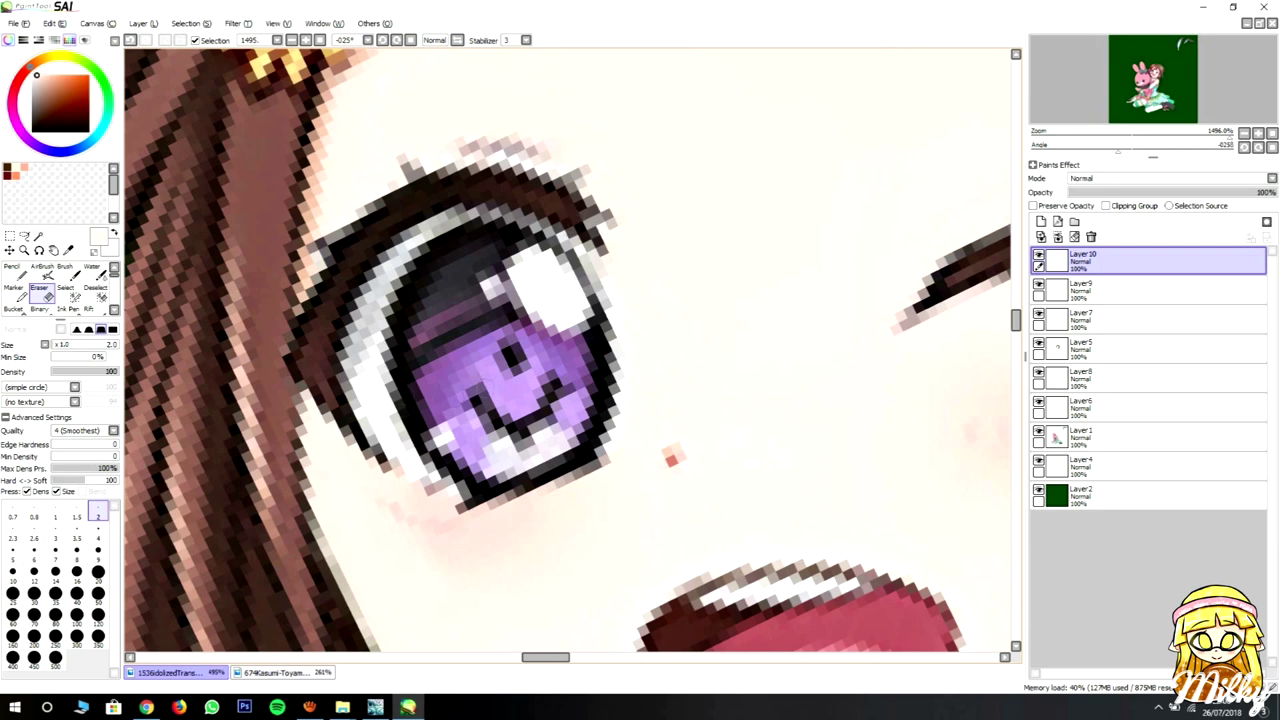
# - Paint over the open mouth with the cream skin colour on Layer8, using the Pencil at size 9
pyautogui.scroll(-5, 567, 350)
pyautogui.press('Home')
pyautogui.scroll(4, 567, 350)
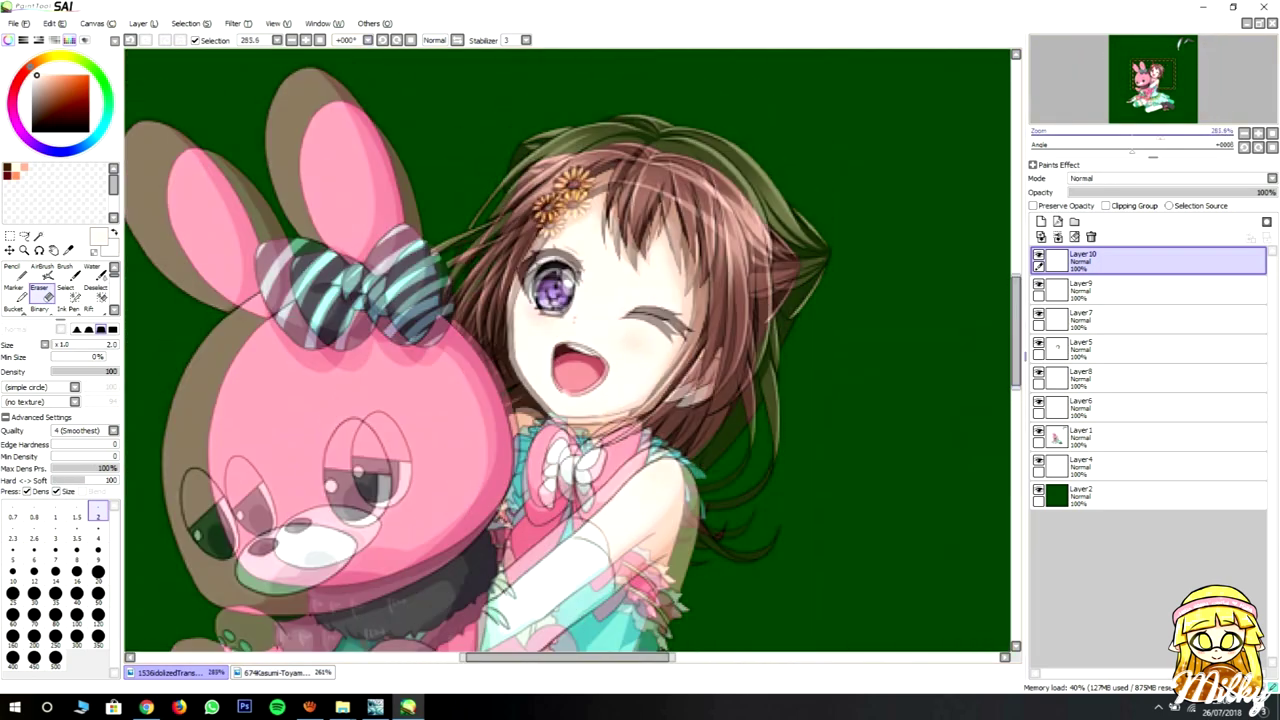
pyautogui.click(92, 269)
pyautogui.click(1150, 318)
pyautogui.click(1150, 377)
pyautogui.moveTo(560, 340); pyautogui.dragTo(620, 420)
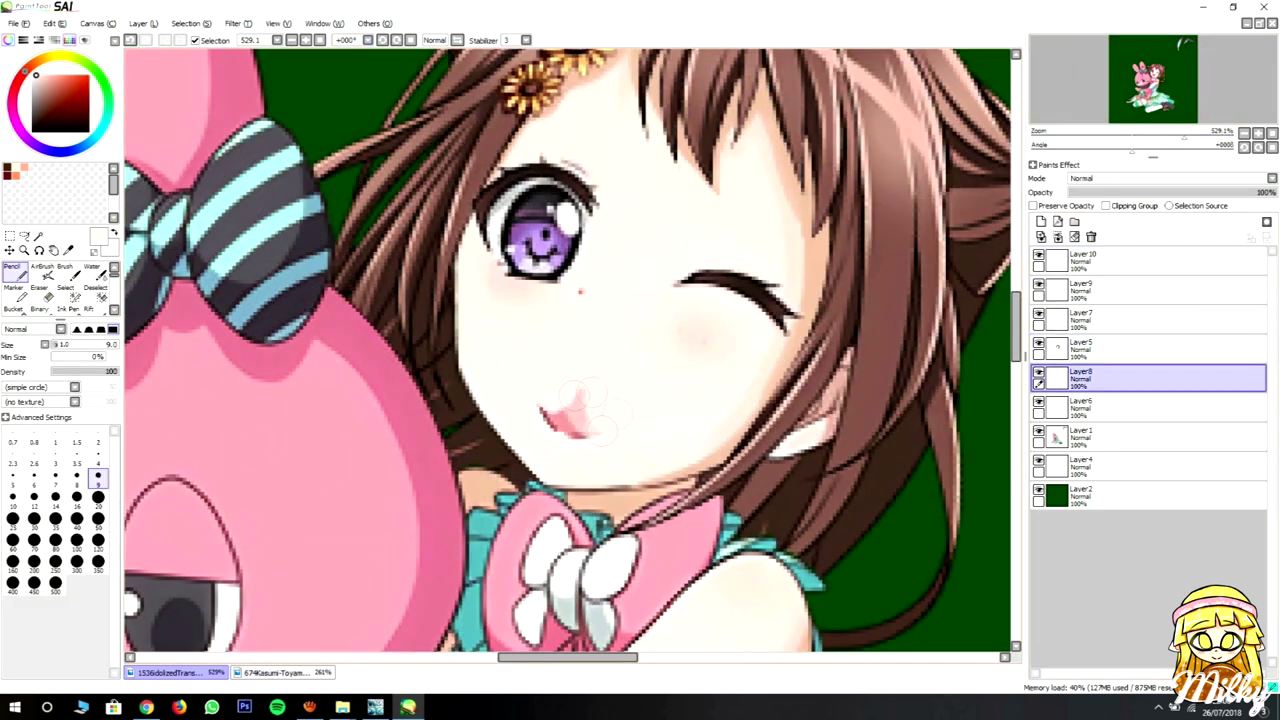
pyautogui.moveTo(560, 390); pyautogui.dragTo(612, 345)
pyautogui.click(41, 269)
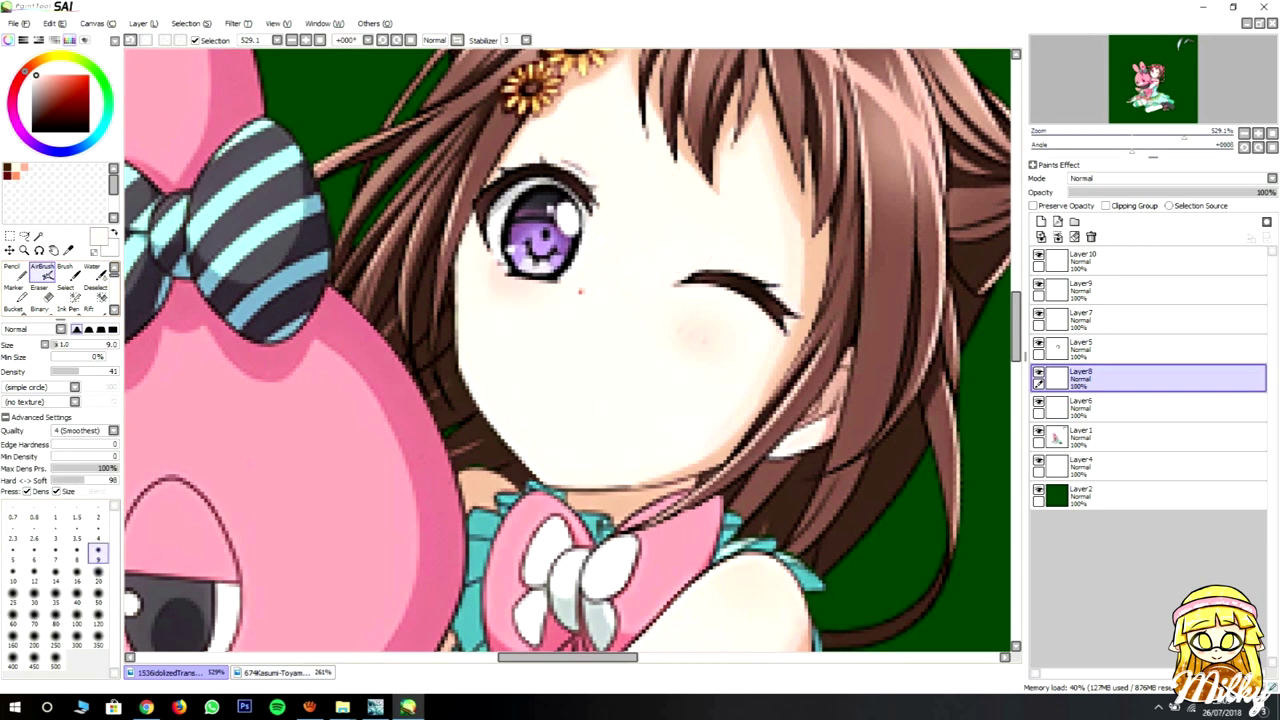
# - Copy the tongue-out smile from the 674Kasumi-Toyama image, paste it as Layer11 and fit it onto the lower face
pyautogui.scroll(-1, 698, 213)
pyautogui.hotkey('ctrl', 'Tab')
pyautogui.press('a')
pyautogui.hotkey('ctrl', 'Tab')
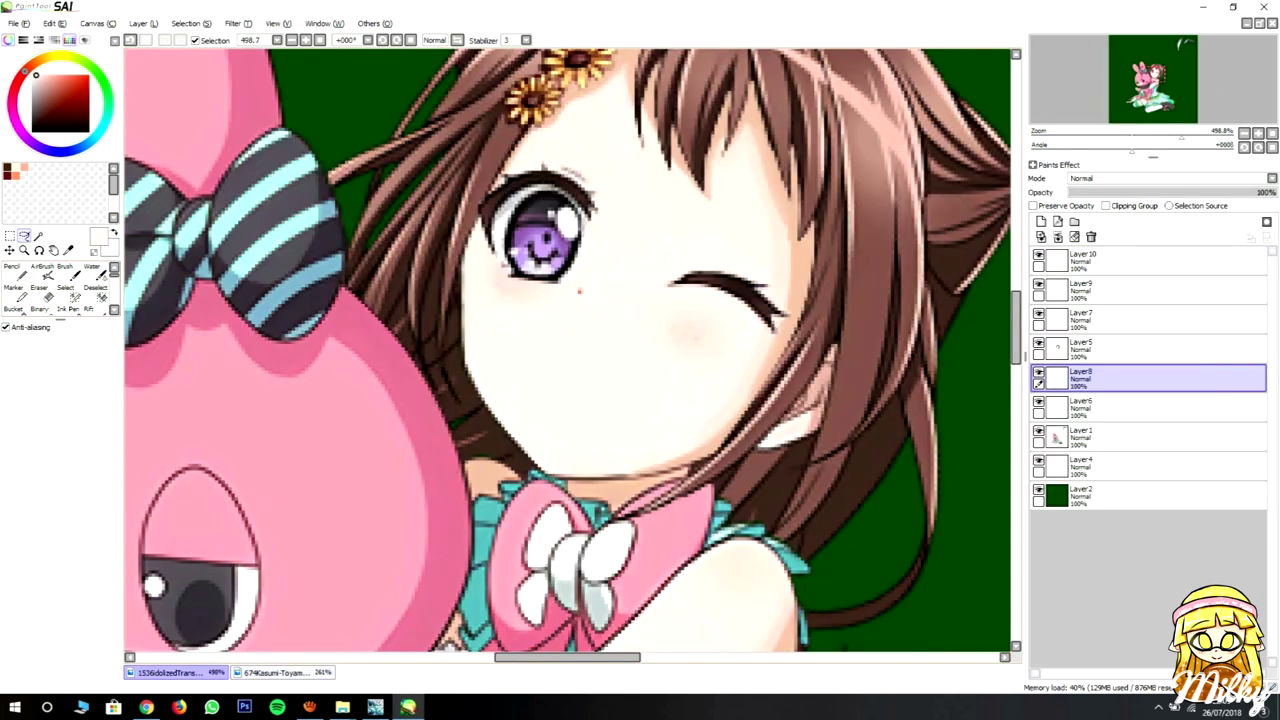
pyautogui.hotkey('ctrl', 'v')
pyautogui.scroll(-1, 568, 350)
pyautogui.hotkey('ctrl', 't')
pyautogui.moveTo(591, 381); pyautogui.dragTo(593, 375)
pyautogui.scroll(1, 593, 379)
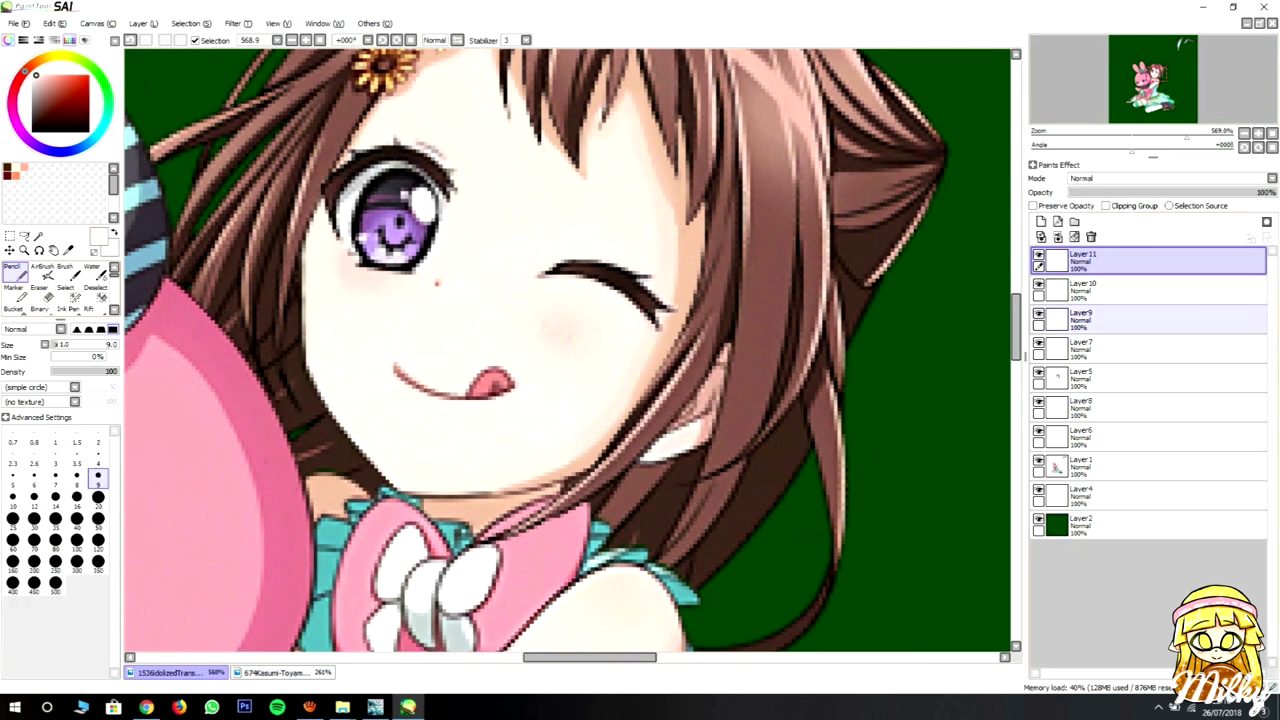
# - Airbrush skin colour on Layer9 over the faint old blush beneath the closed eye
pyautogui.click(1150, 318)
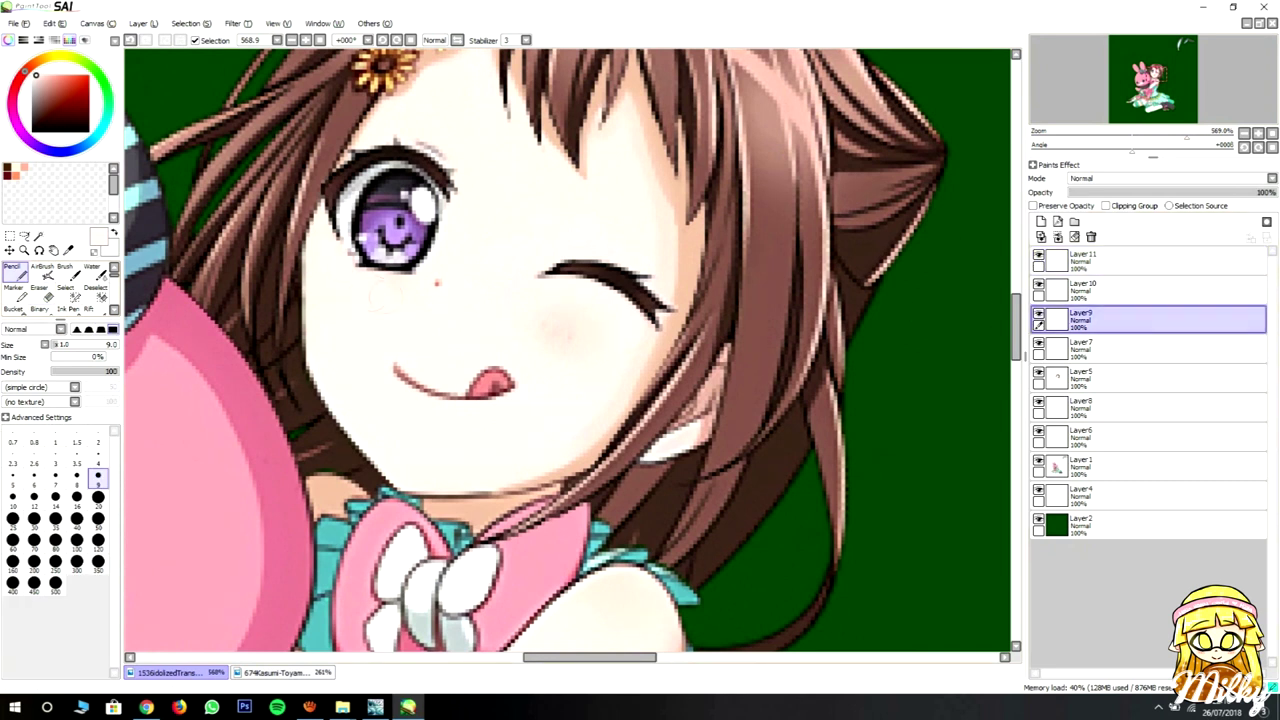
pyautogui.click(42, 268)
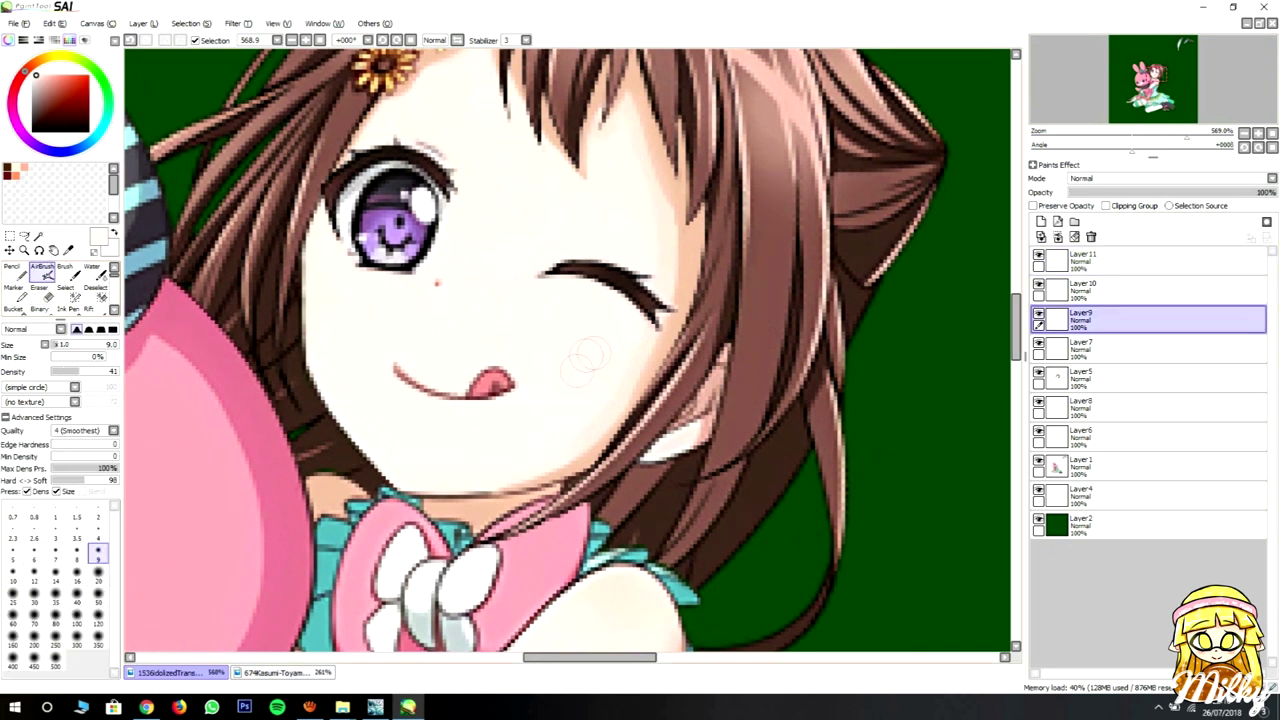
pyautogui.click(1150, 289)
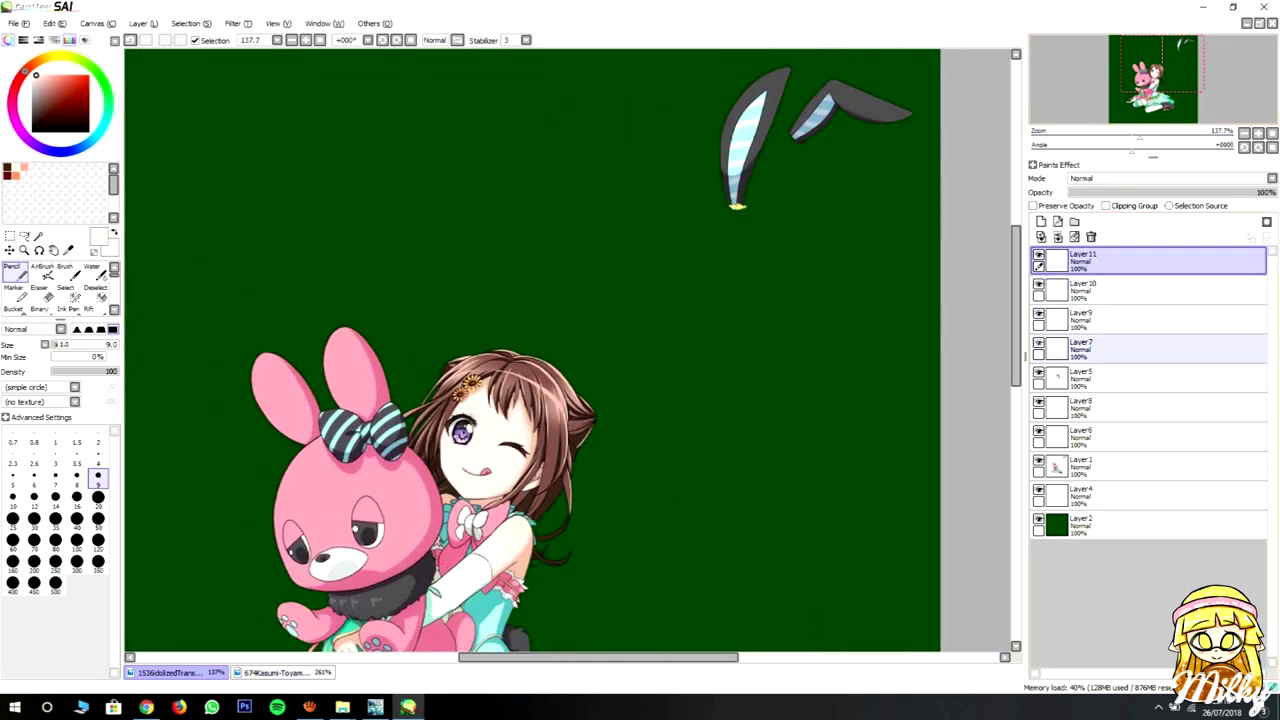
# - Place the striped bunny ears on top of the girl's hair as Layer12 and erase their overlapping bases
pyautogui.click(1150, 466)
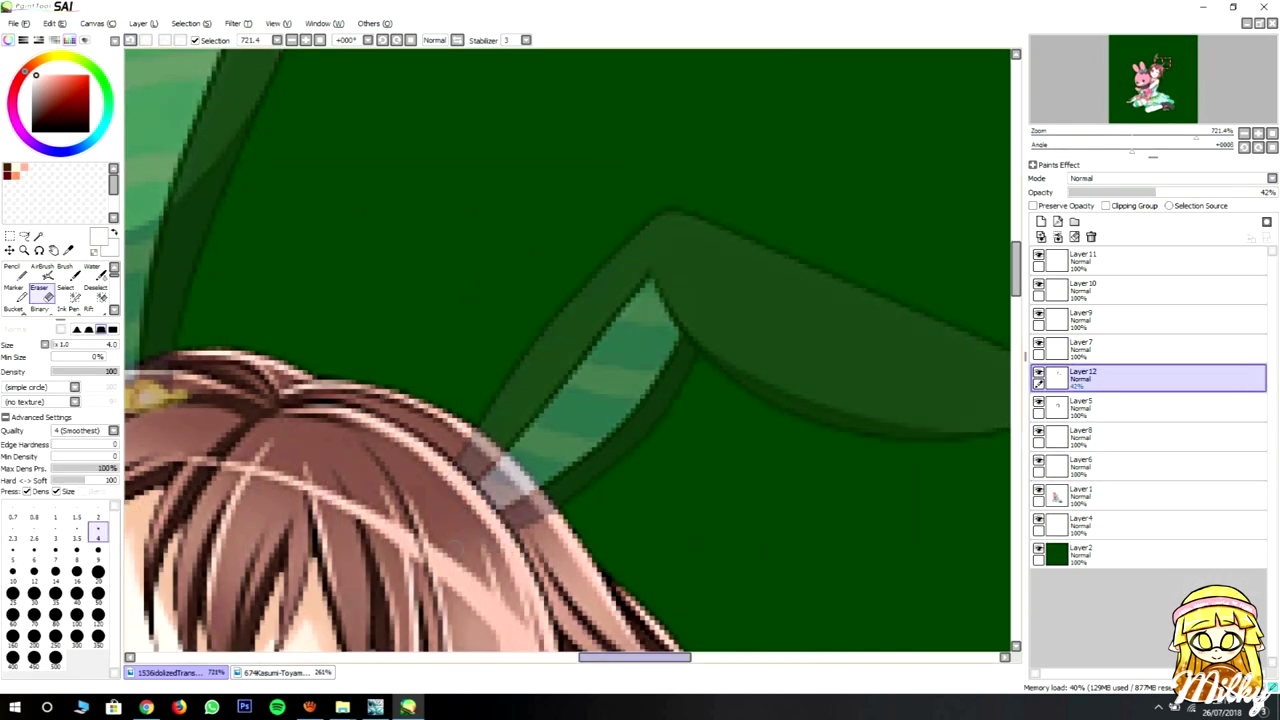
pyautogui.hscroll(-5, 568, 356)
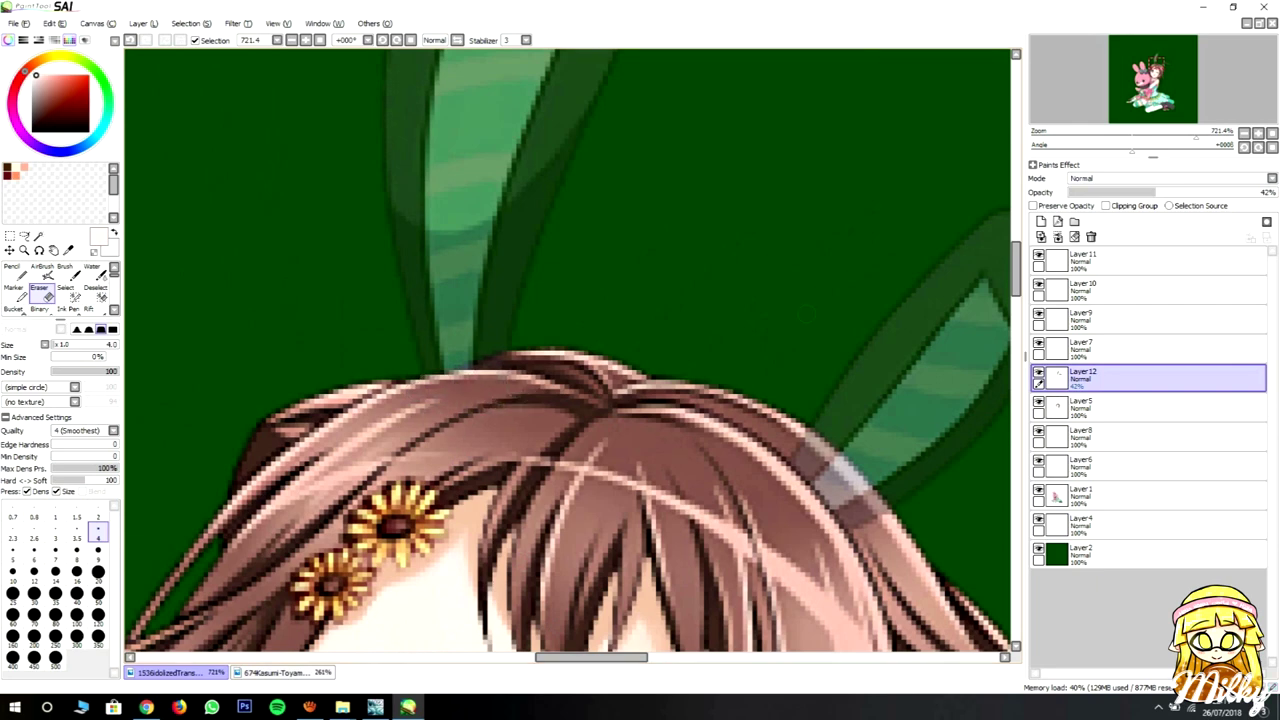
pyautogui.hotkey('ctrl', 'z')
pyautogui.press('n')
pyautogui.keyDown('alt'); pyautogui.click(423, 357); pyautogui.keyUp('alt')
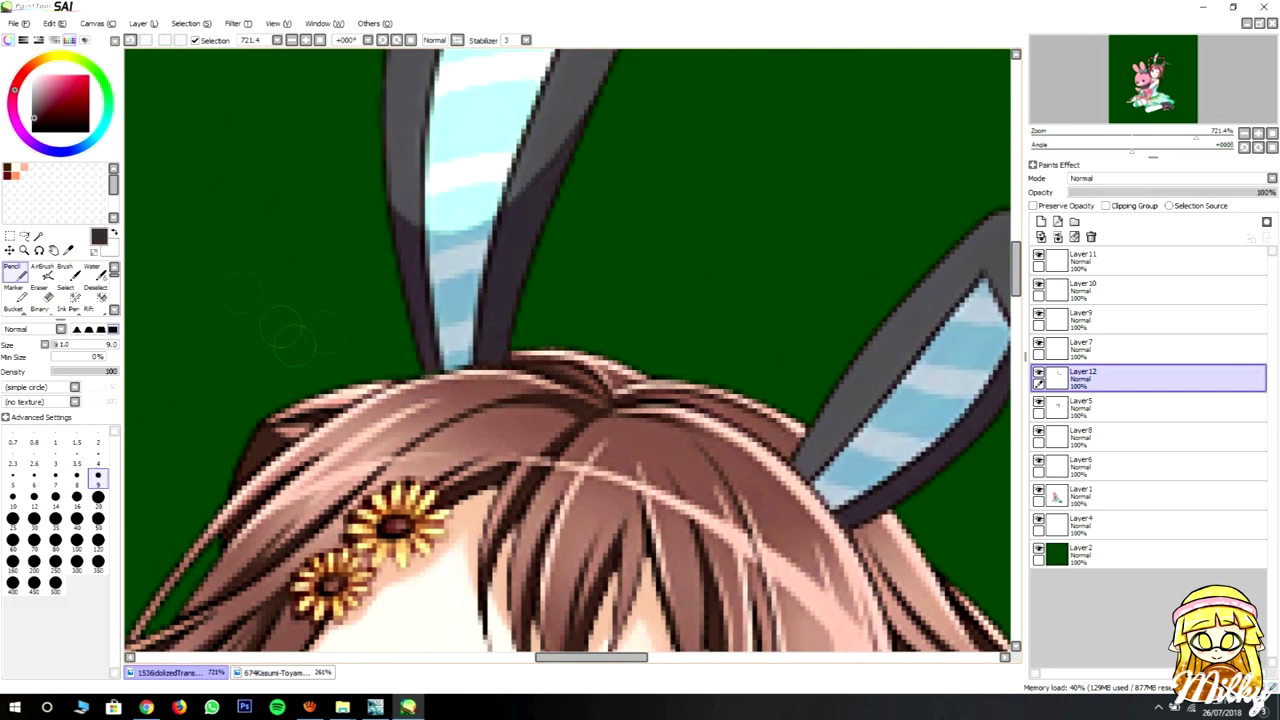
# - Draw a small dark brown nose dot on Layer11 with the Pencil at size 0.7
pyautogui.scroll(-10, 585, 226)
pyautogui.scroll(10, 585, 226)
pyautogui.scroll(-10, 568, 350)
pyautogui.scroll(10, 568, 350)
pyautogui.hotkey('ctrl', 'Up')
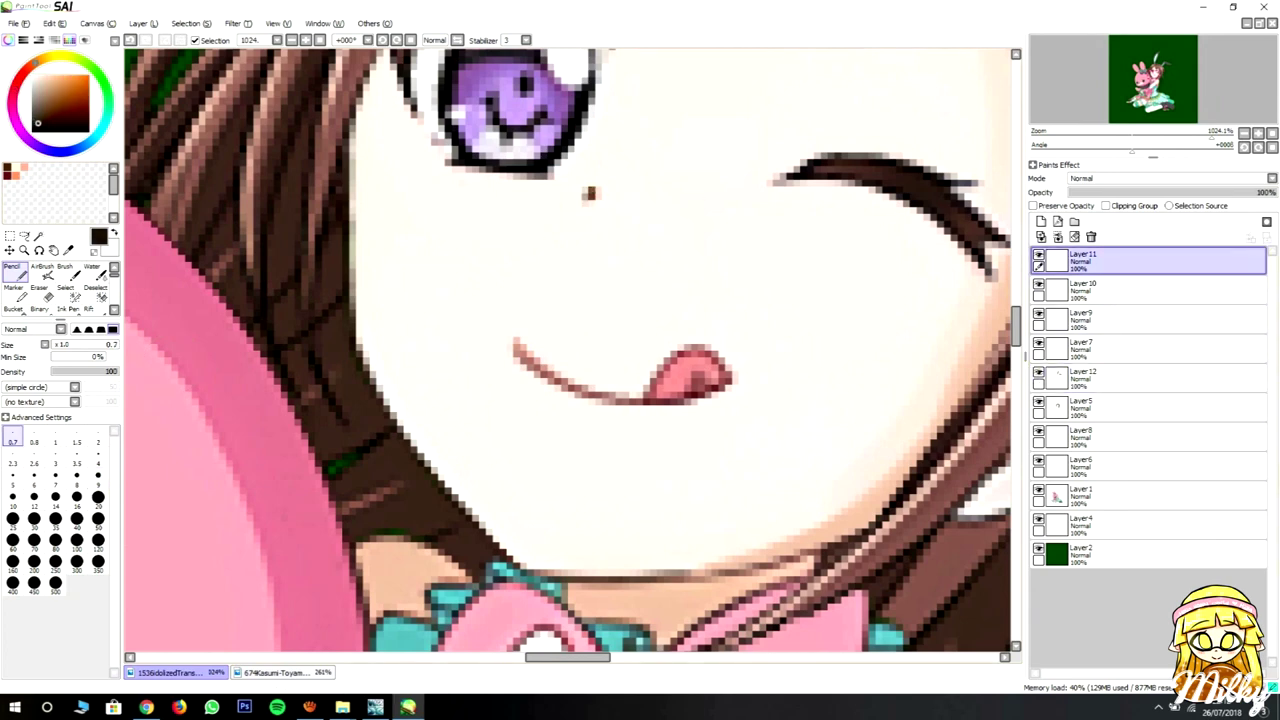
pyautogui.scroll(-10, 573, 350)
pyautogui.scroll(9, 573, 350)
# - Try painting and blurring a soft pink patch beside the nose, using the 674Kasumi-Toyama image as reference
pyautogui.hotkey('ctrl', 'Tab')
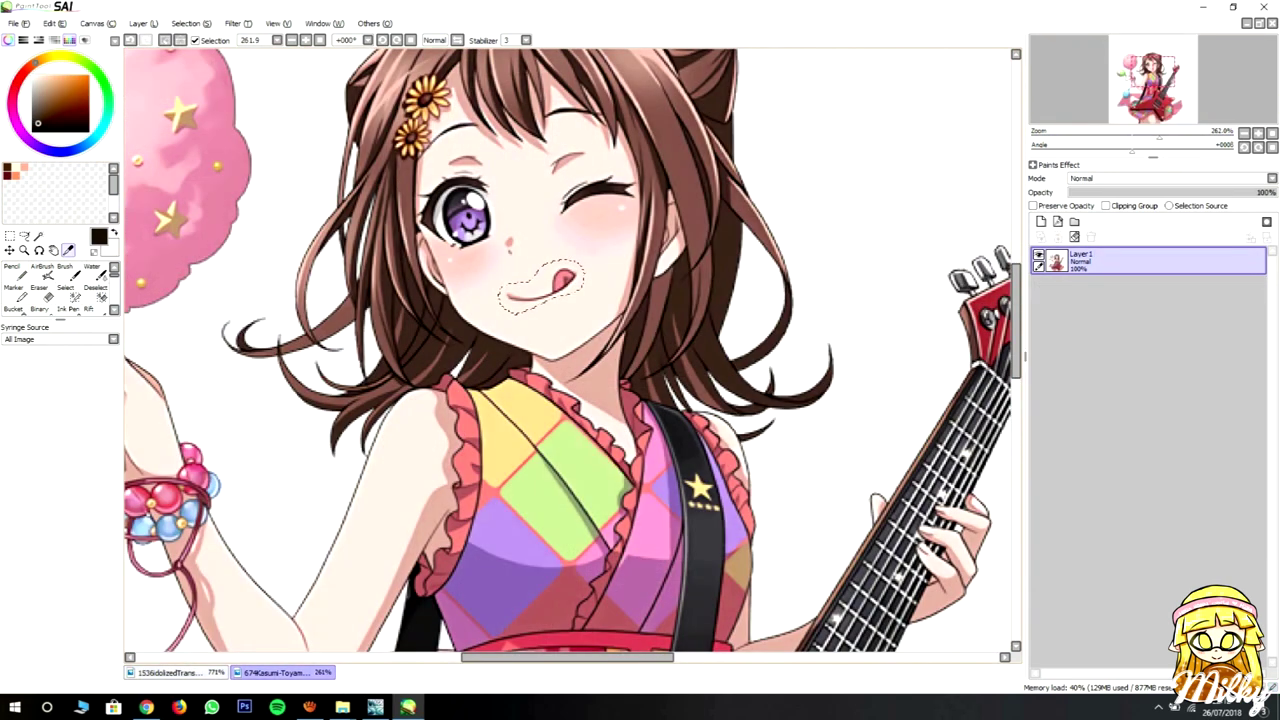
pyautogui.hotkey('ctrl', 'Tab')
pyautogui.scroll(-10, 417, 250)
pyautogui.scroll(10, 417, 250)
pyautogui.press('c')
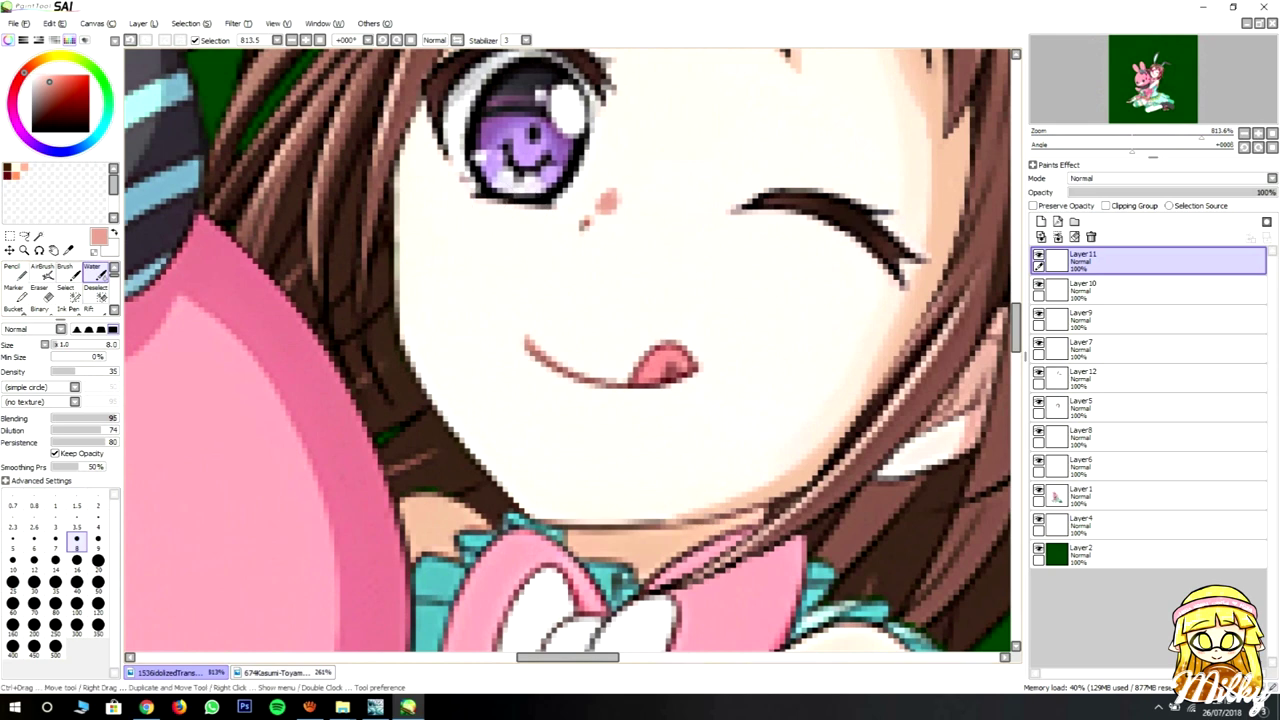
pyautogui.press('b')
pyautogui.scroll(-10, 600, 205)
pyautogui.scroll(9, 600, 205)
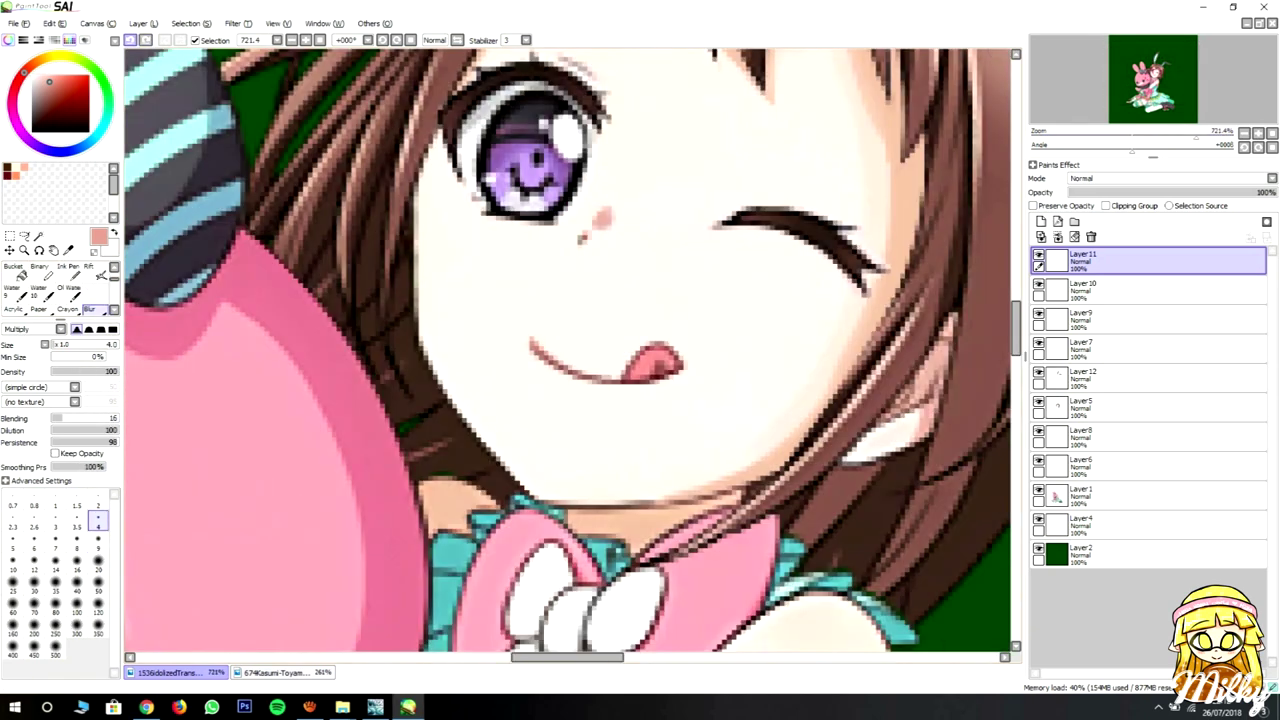
# - Rework the nose into a small reddish dot on Layer11 with the salmon-pink Pencil at size 0.7, comparing it with the 674Kasumi-Toyama image
pyautogui.press('n')
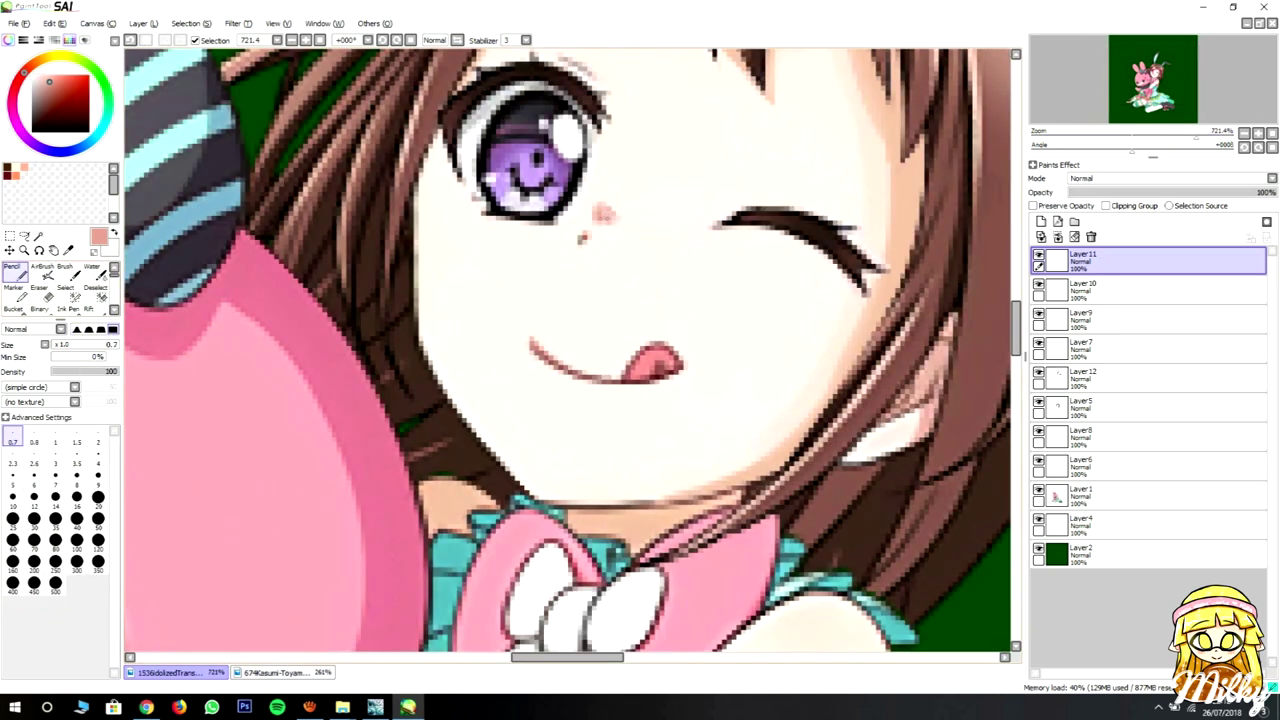
pyautogui.scroll(-10, 582, 238)
pyautogui.scroll(9, 582, 238)
pyautogui.hotkey('ctrl', 'Tab')
pyautogui.hotkey('ctrl', 'Tab')
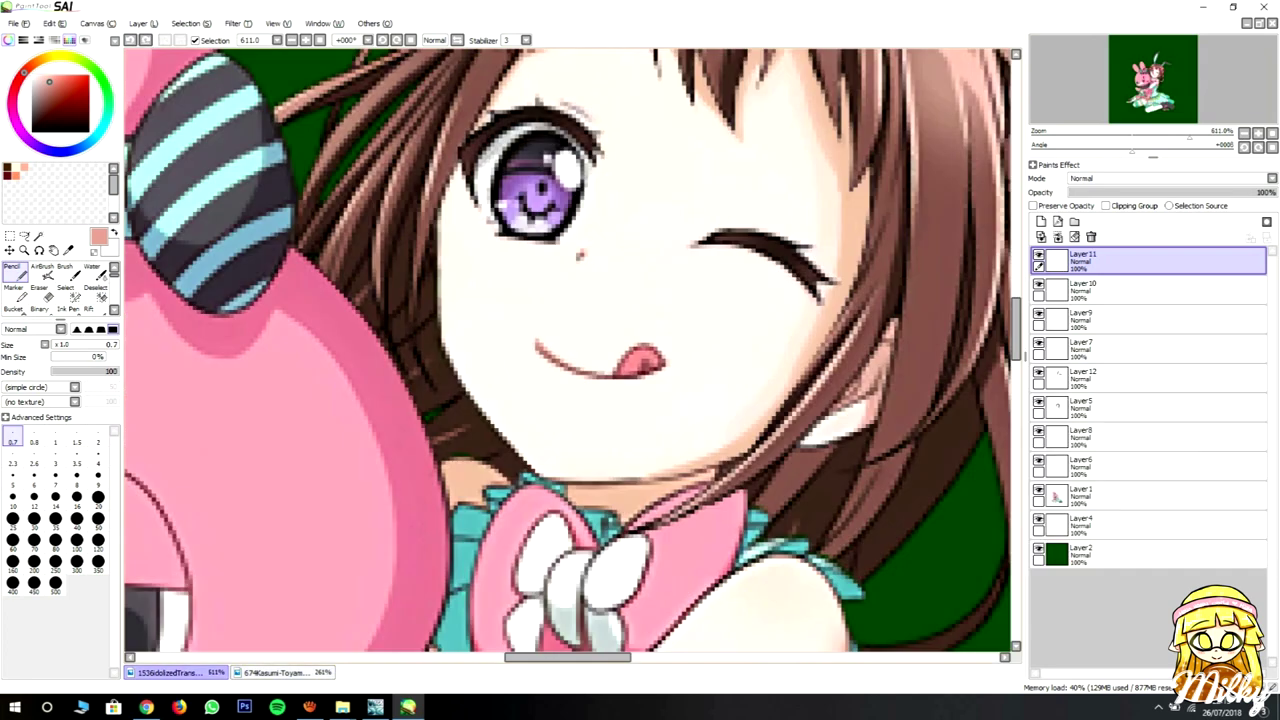
pyautogui.scroll(3, 567, 356)
pyautogui.press('Home')
pyautogui.scroll(-6, 567, 356)
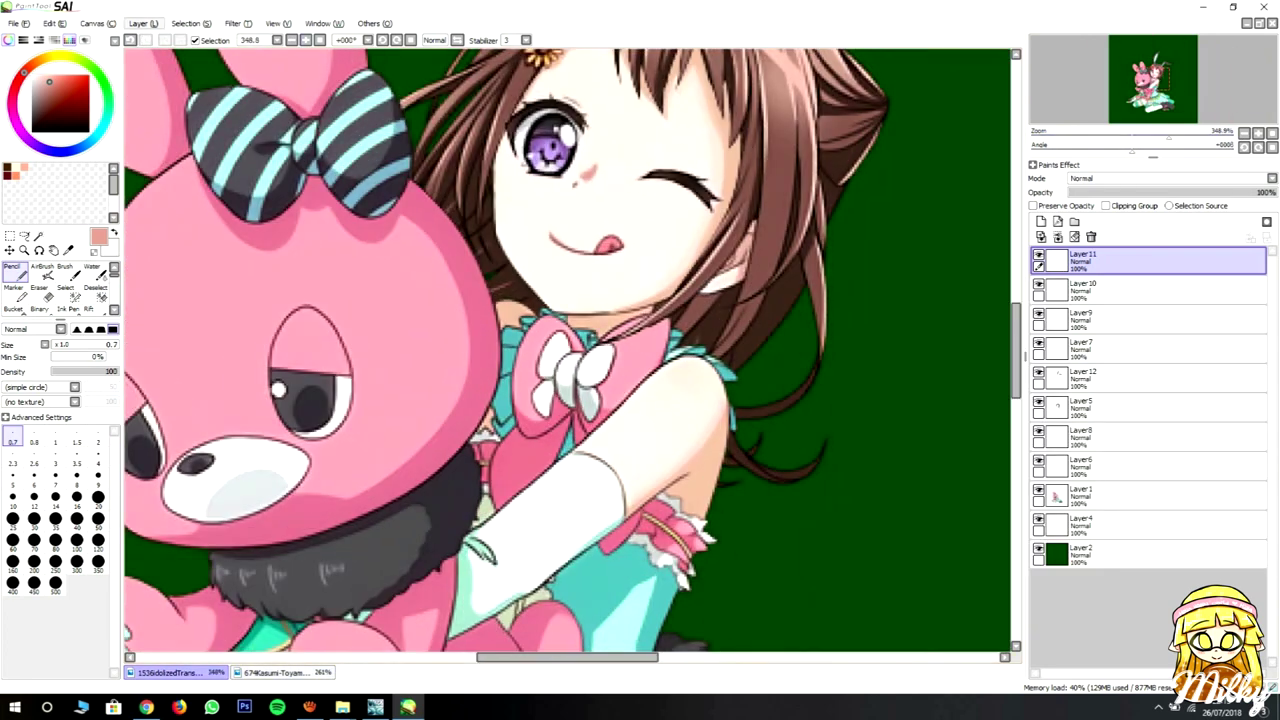
pyautogui.scroll(-2, 585, 185)
pyautogui.scroll(2, 585, 185)
pyautogui.scroll(3, 585, 185)
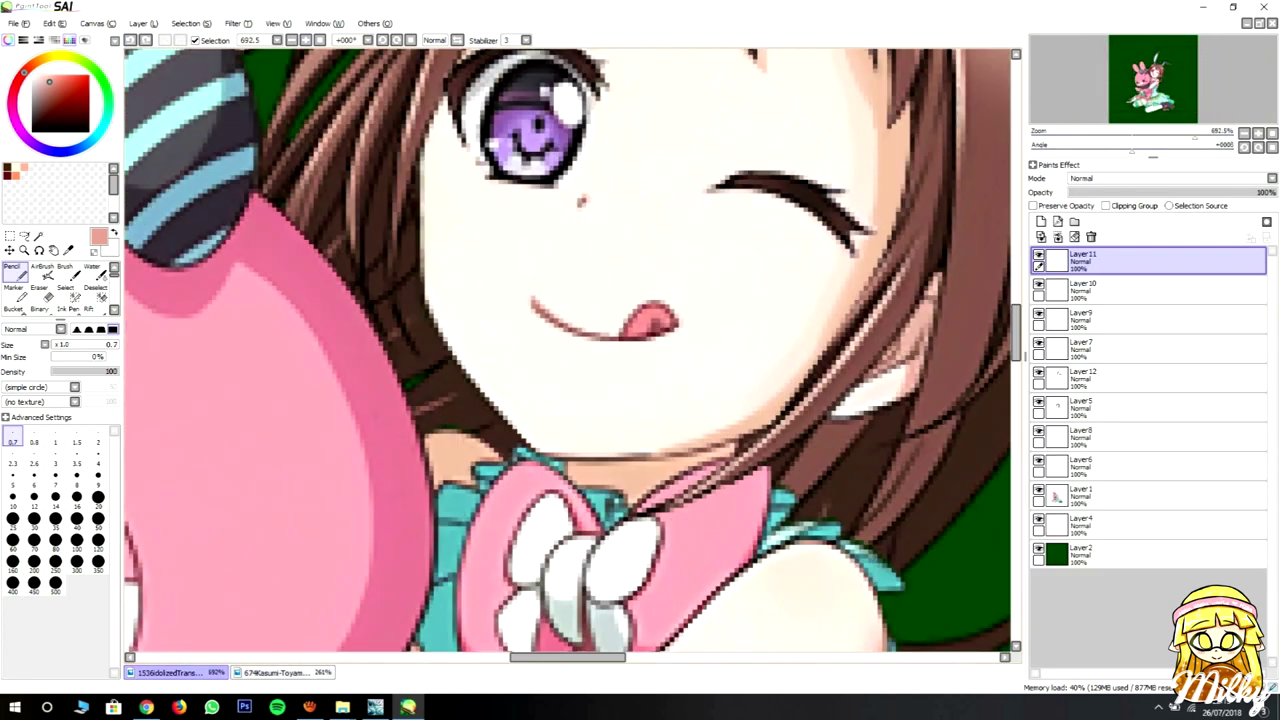
pyautogui.scroll(-3, 585, 185)
pyautogui.scroll(3, 585, 185)
pyautogui.scroll(-3, 585, 185)
pyautogui.scroll(3, 585, 185)
# - Draw thin dark brown eyebrows above both eyes on Layer13 with the Pencil at size 4
pyautogui.press('Delete')
pyautogui.press('Delete')
pyautogui.press('Delete')
pyautogui.press('Delete')
pyautogui.press('Delete')
pyautogui.press('Delete')
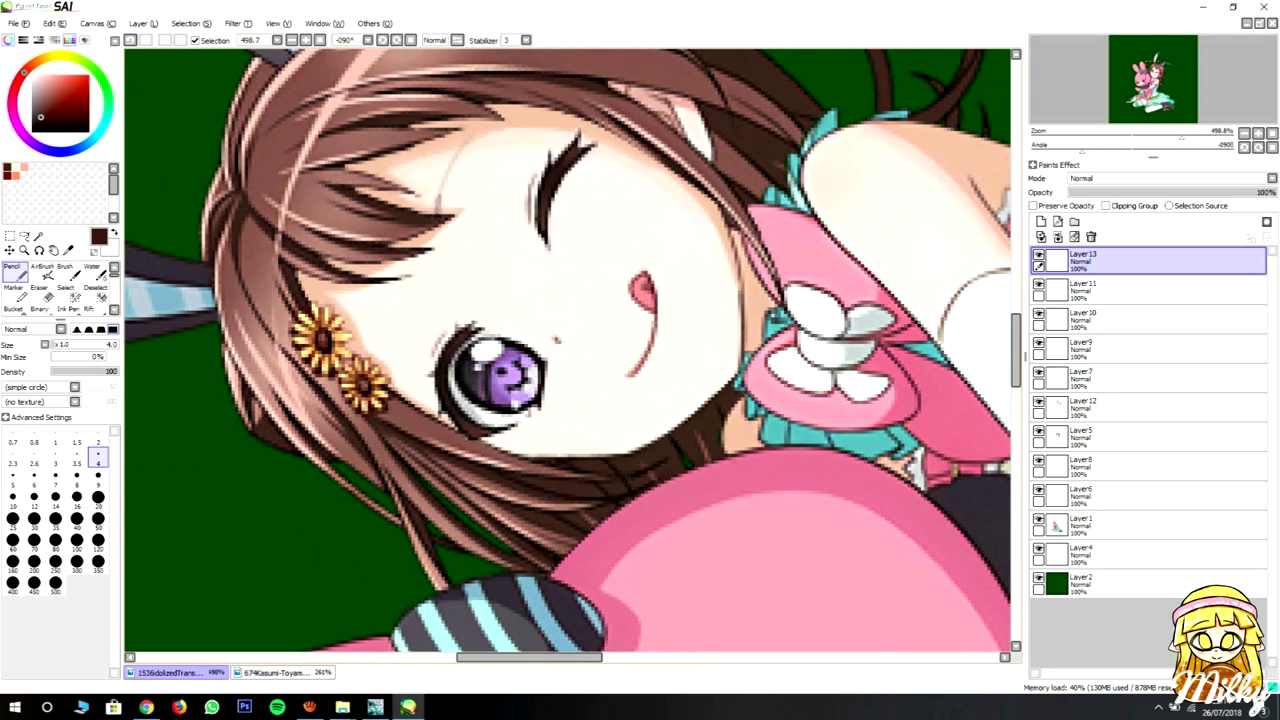
pyautogui.press('Home')
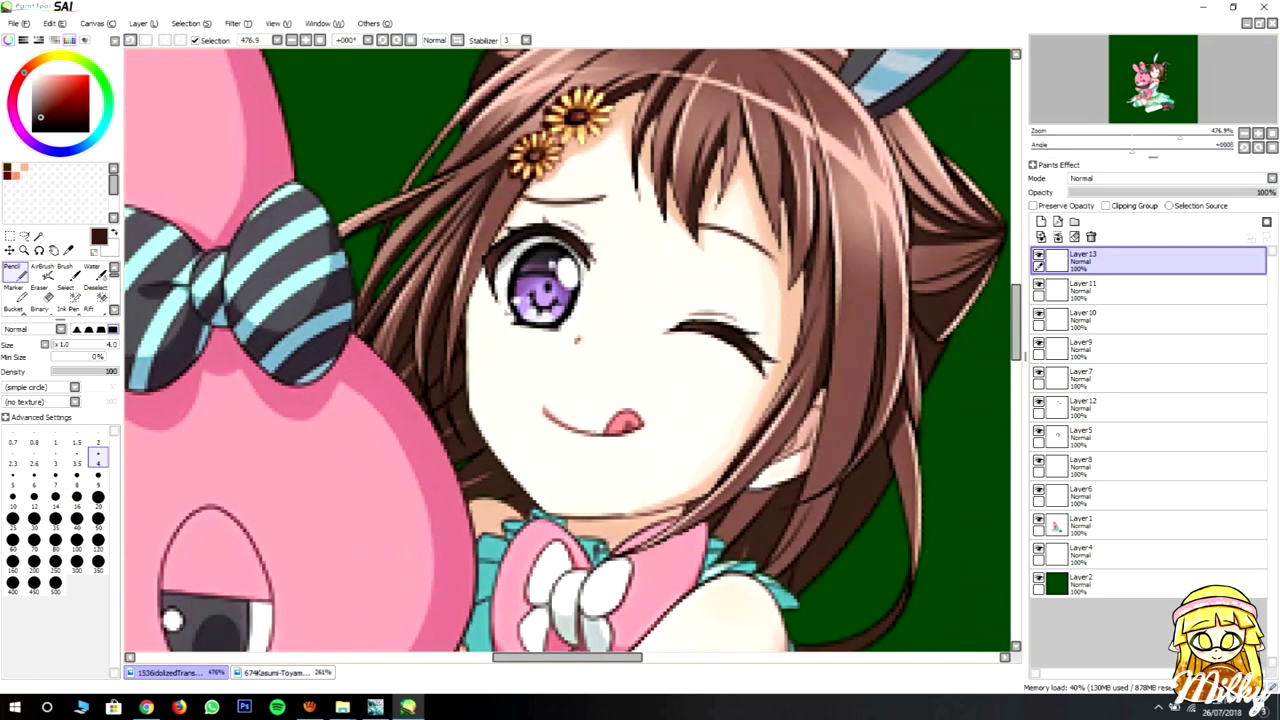
# - Lengthen the eyebrow above the closed eye and set Layer13's opacity to 81%
pyautogui.press('-')
pyautogui.press('+')
pyautogui.press('Delete')
pyautogui.press('Home')
pyautogui.press('+')
pyautogui.press('+')
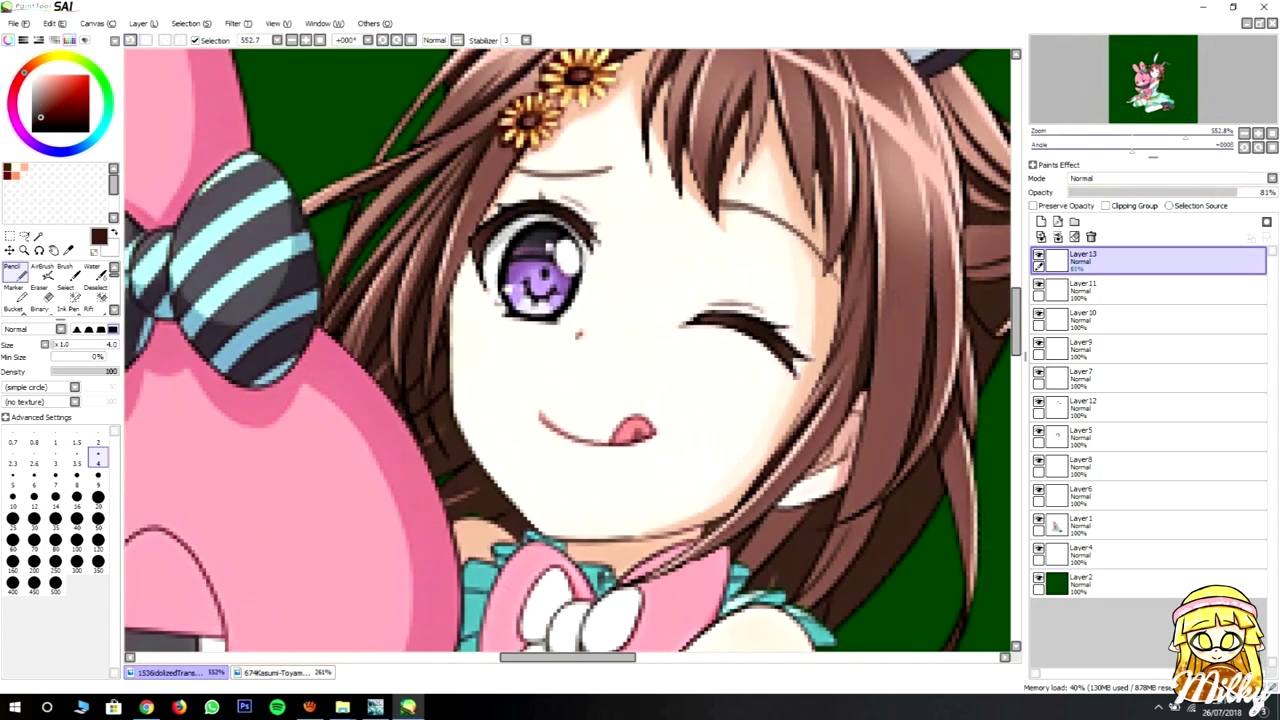
pyautogui.press('Home')
pyautogui.press('+')
pyautogui.press('+')
pyautogui.click(1150, 290)
pyautogui.press('l')
pyautogui.press('Home')
pyautogui.press('+')
pyautogui.press('+')
pyautogui.press('-')
pyautogui.press('-')
pyautogui.press('-')
pyautogui.press('+')
pyautogui.press('+')
pyautogui.press('+')
pyautogui.press('+')
pyautogui.press('+')
pyautogui.press('+')
# - Add Layer14 and airbrush soft coral-pink blush onto both cheeks below the eyes at brush size 20
pyautogui.hotkey('ctrl', 'shift', 'n')
pyautogui.press('a')
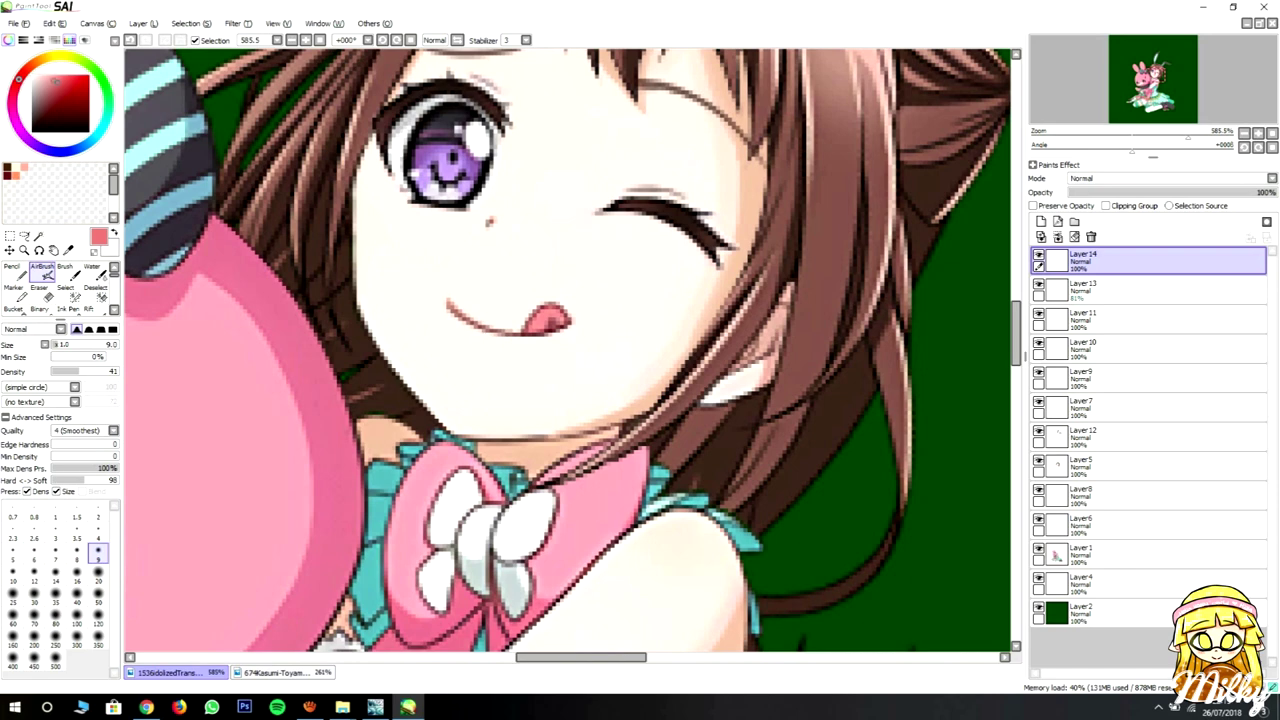
pyautogui.press(']')
pyautogui.press(']')
pyautogui.press(']')
pyautogui.press(']')
pyautogui.press(']')
pyautogui.moveTo(640, 272); pyautogui.dragTo(680, 290)
pyautogui.moveTo(385, 210); pyautogui.dragTo(425, 230)
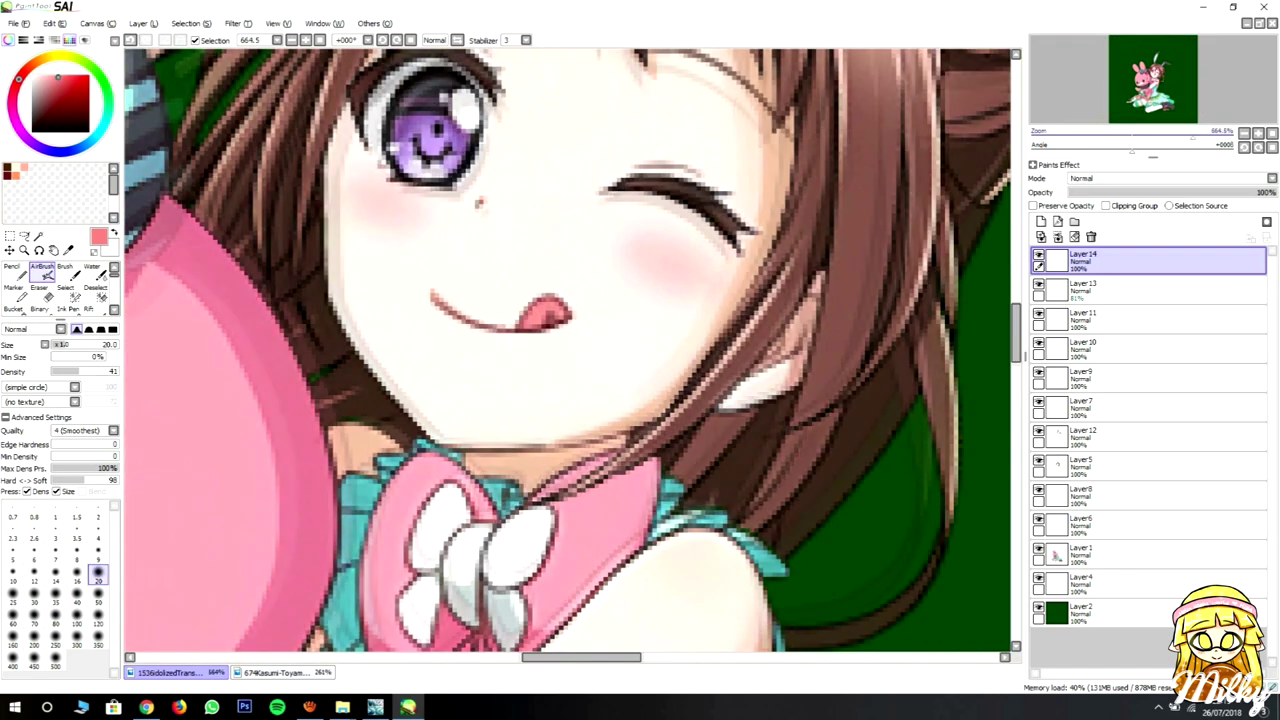